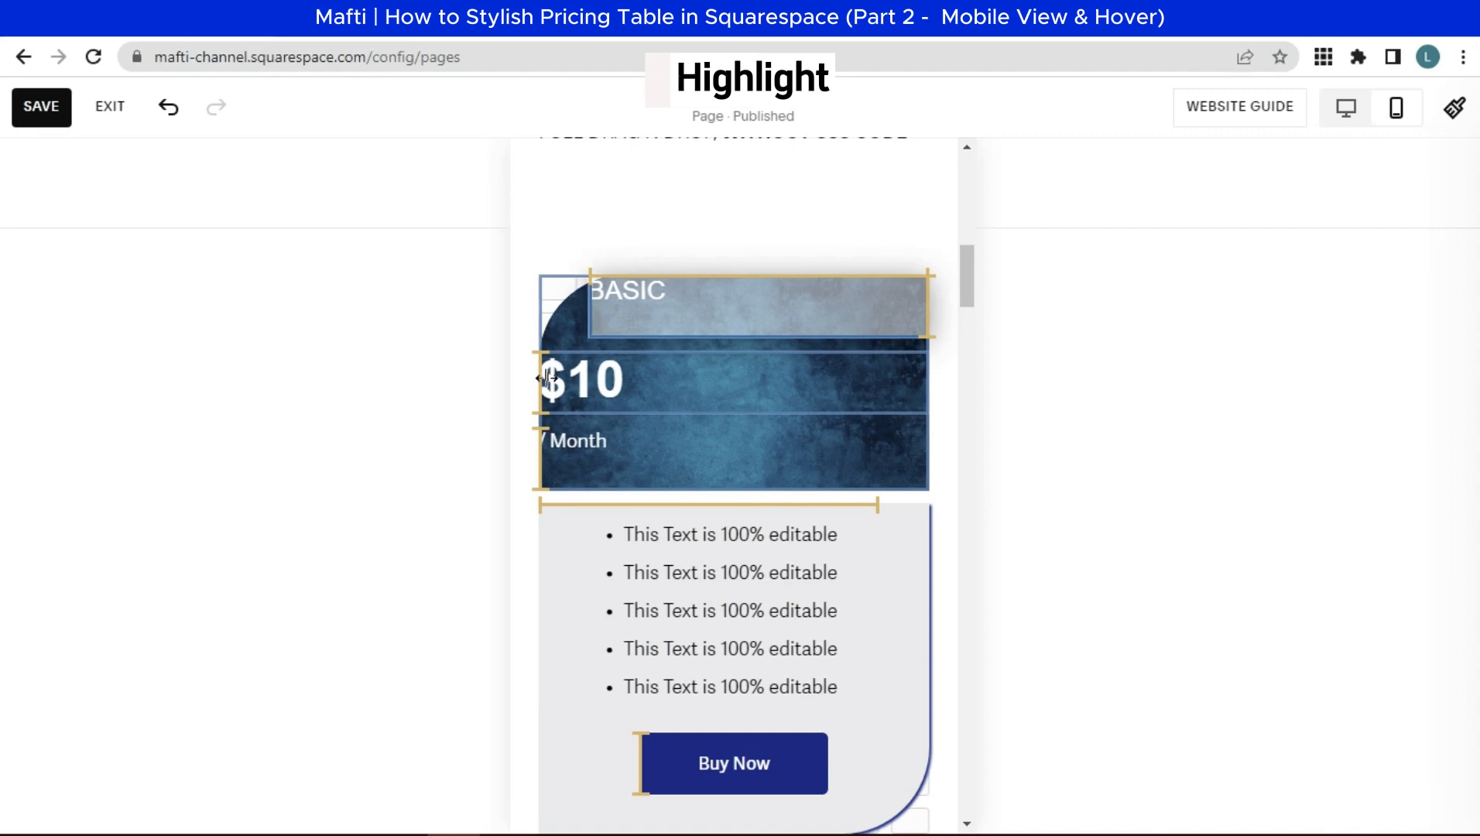
# - Indent the $10 and / Month text on the blue BASIC card, and open the BASIC title's vertical alignment options
pyautogui.click(547, 377)
pyautogui.moveTo(547, 378); pyautogui.dragTo(597, 378)
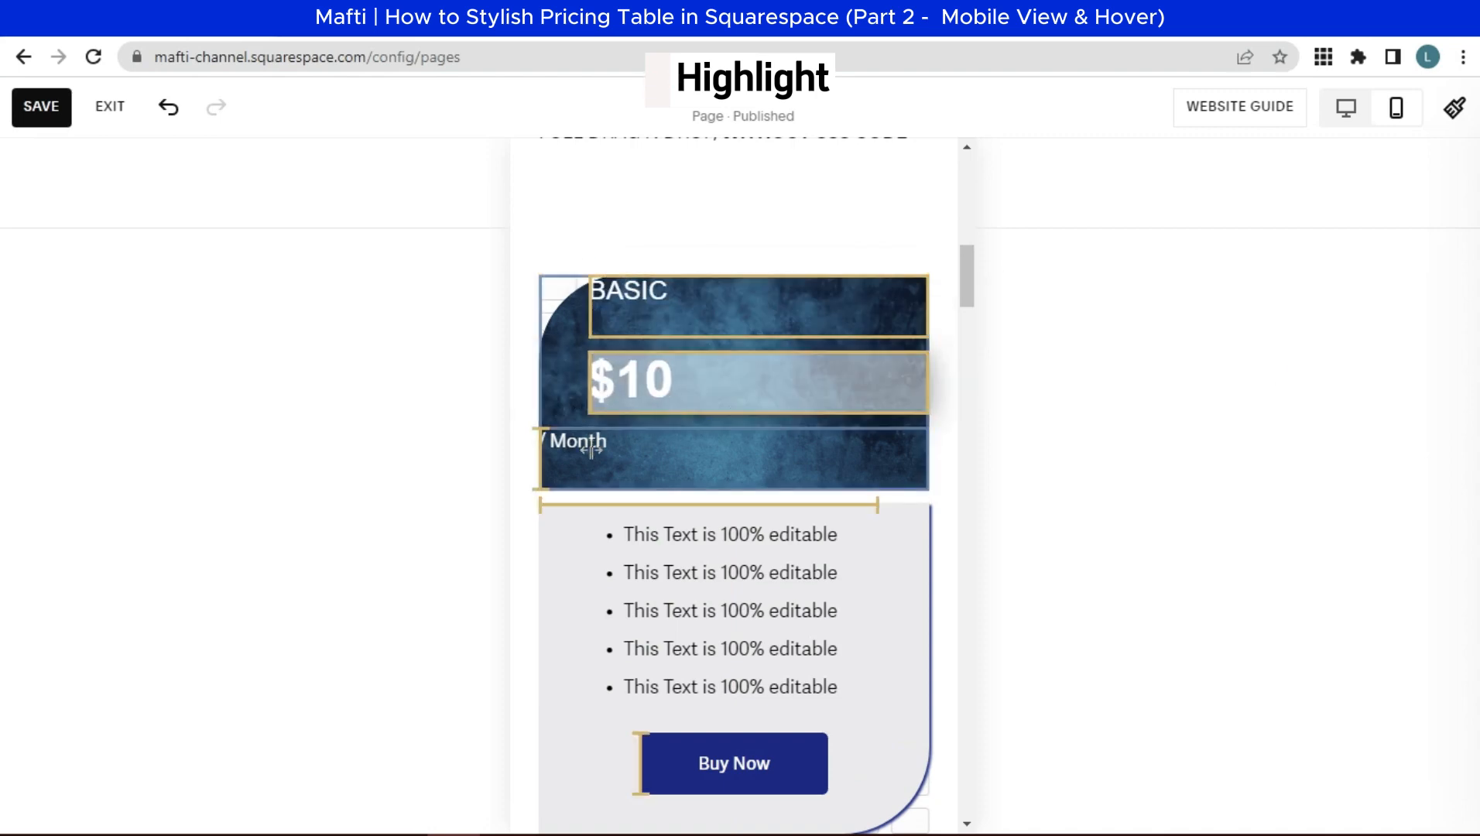
pyautogui.click(546, 455)
pyautogui.moveTo(541, 456); pyautogui.dragTo(725, 444)
pyautogui.click(652, 298)
pyautogui.click(1076, 300)
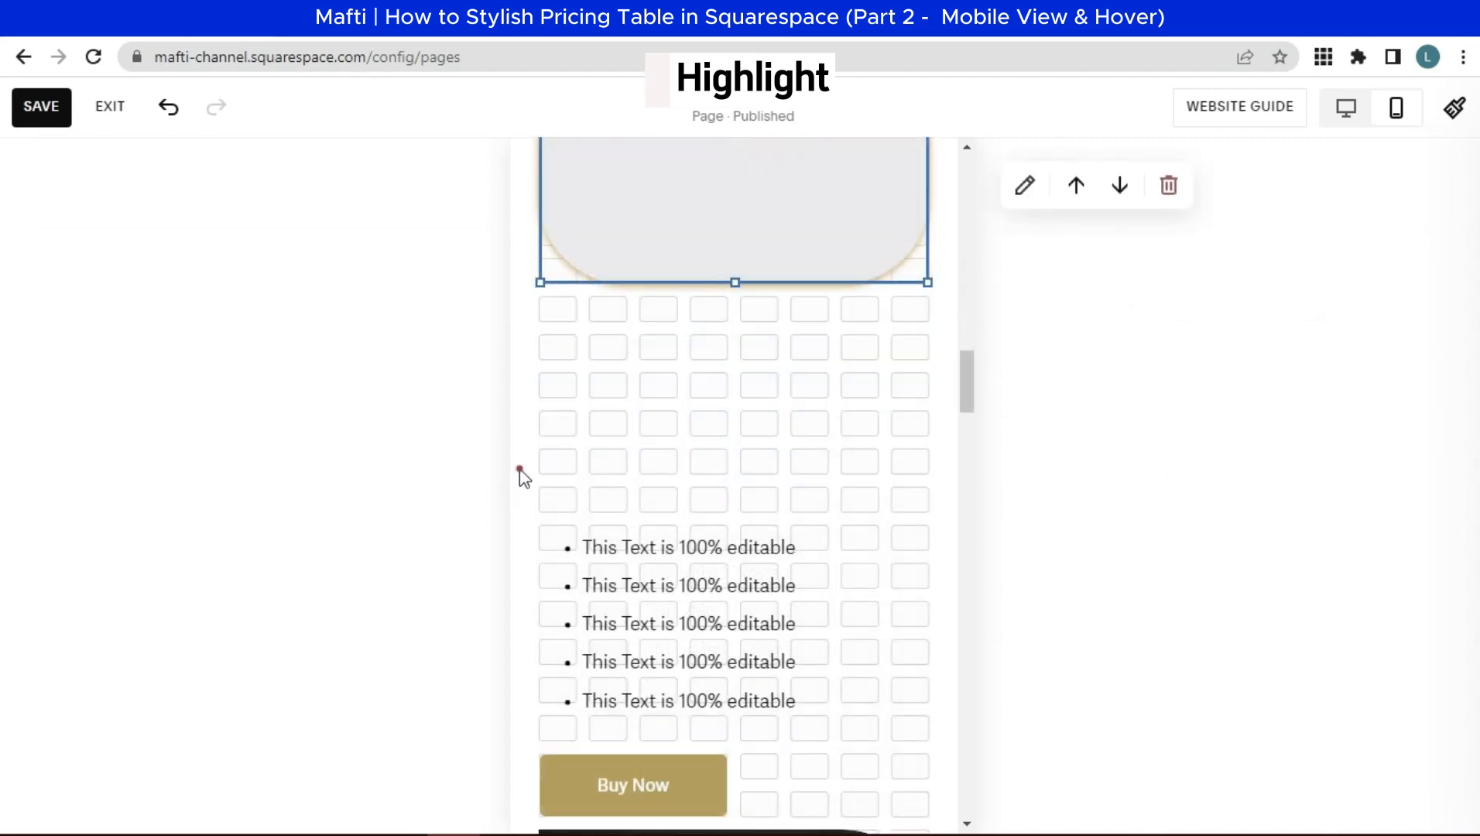
# - Move the bullet list and Buy Now button up onto the STANDART card's grey shape, extending the shape around them
pyautogui.click(760, 701)
pyautogui.scroll(3, 769, 746)
pyautogui.moveTo(769, 747); pyautogui.dragTo(758, 307)
pyautogui.scroll(3, 758, 310)
pyautogui.moveTo(777, 559); pyautogui.dragTo(777, 474)
pyautogui.scroll(-1, 772, 486)
# - Align the STANDART card's bullet list to the bottom of its text block
pyautogui.click(625, 756)
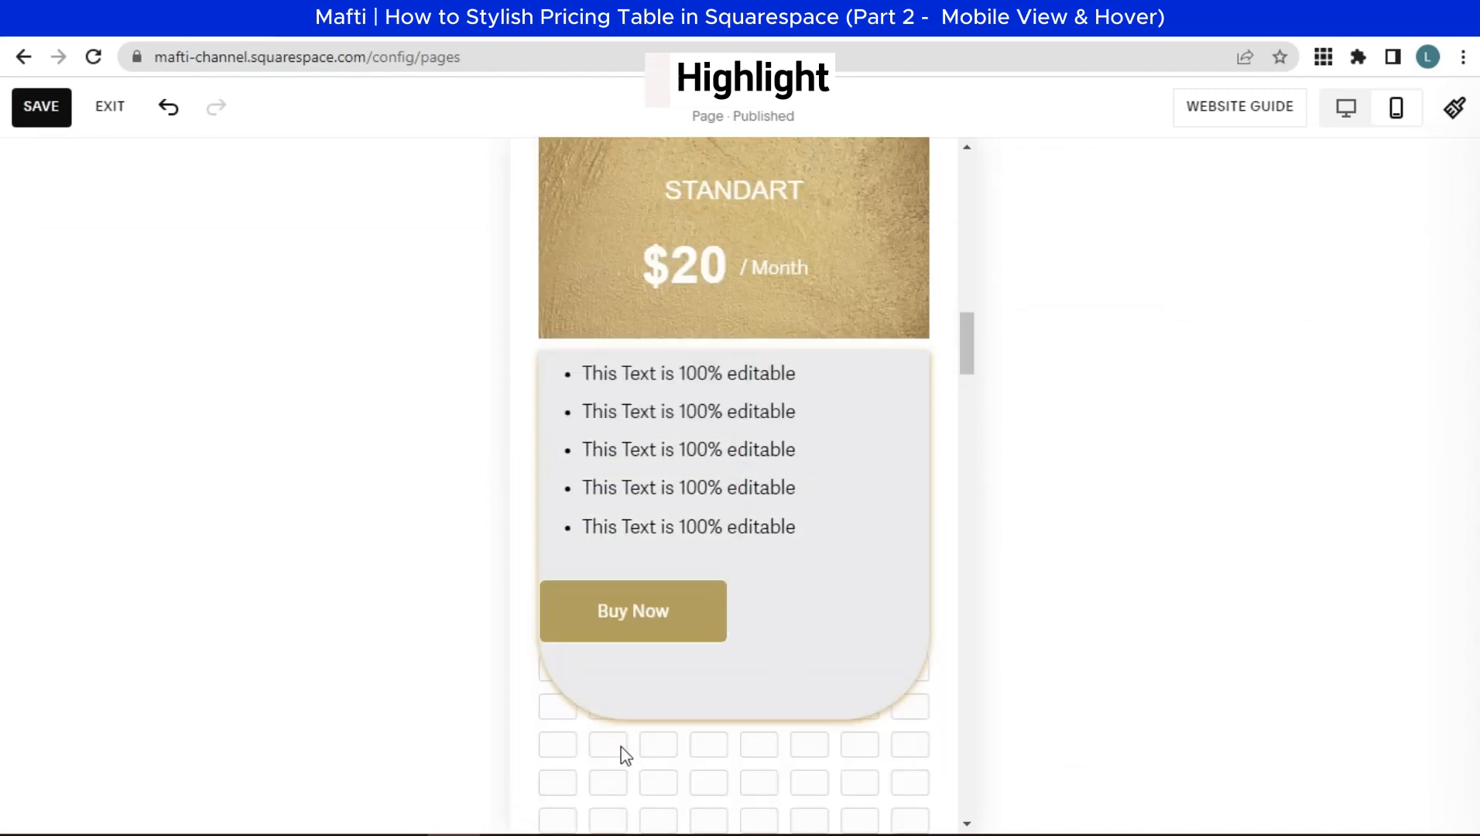
pyautogui.click(760, 356)
pyautogui.click(1130, 428)
# - Centre the STANDART card's Buy Now button horizontally and shorten the grey shape to end just below it
pyautogui.moveTo(681, 594); pyautogui.dragTo(781, 588)
pyautogui.click(736, 715)
pyautogui.moveTo(736, 719); pyautogui.dragTo(757, 675)
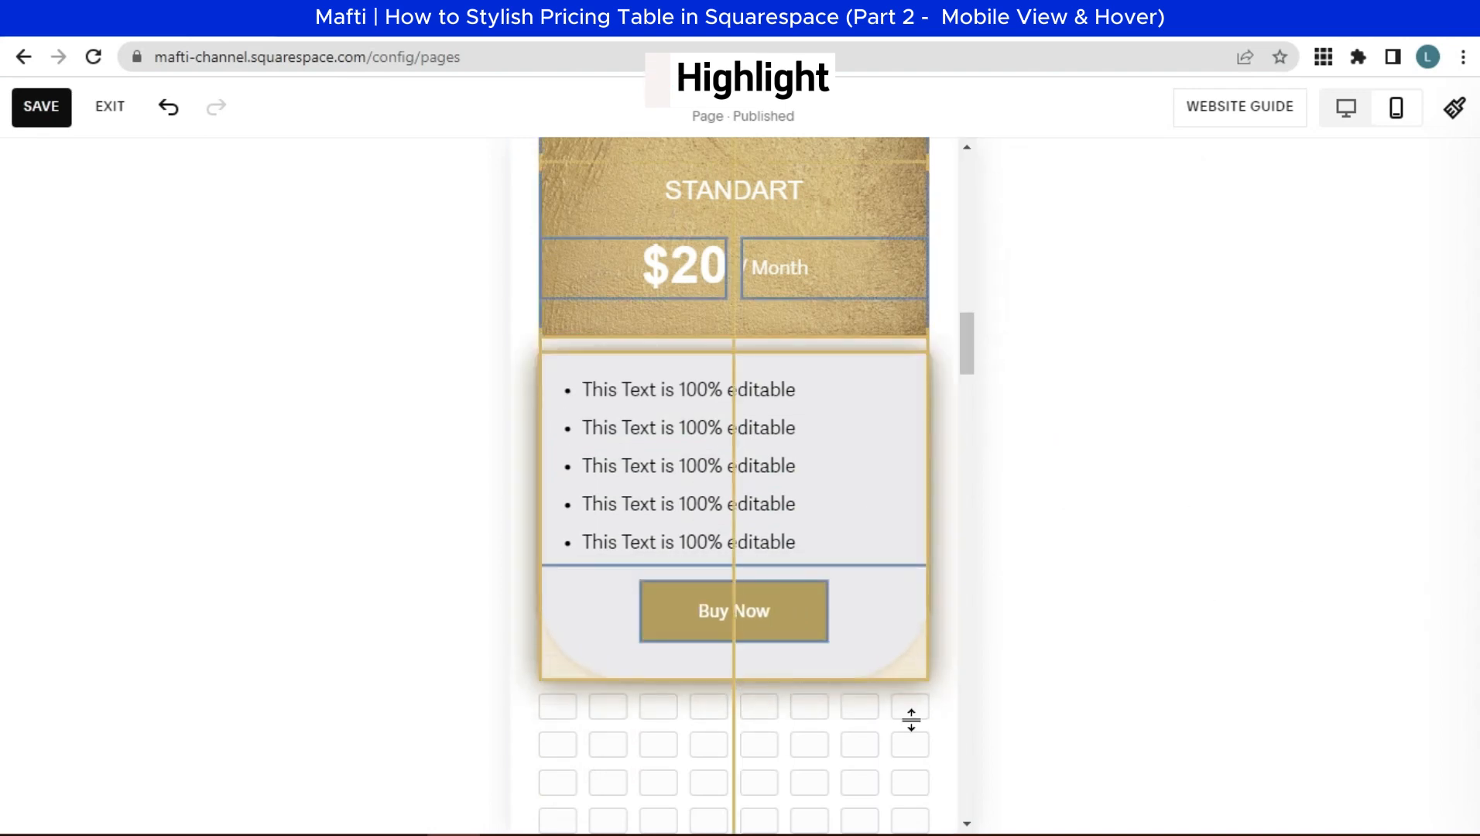
# - Centre the text of all five bullet lines in the STANDART card's list
pyautogui.click(762, 526)
pyautogui.click(1025, 376)
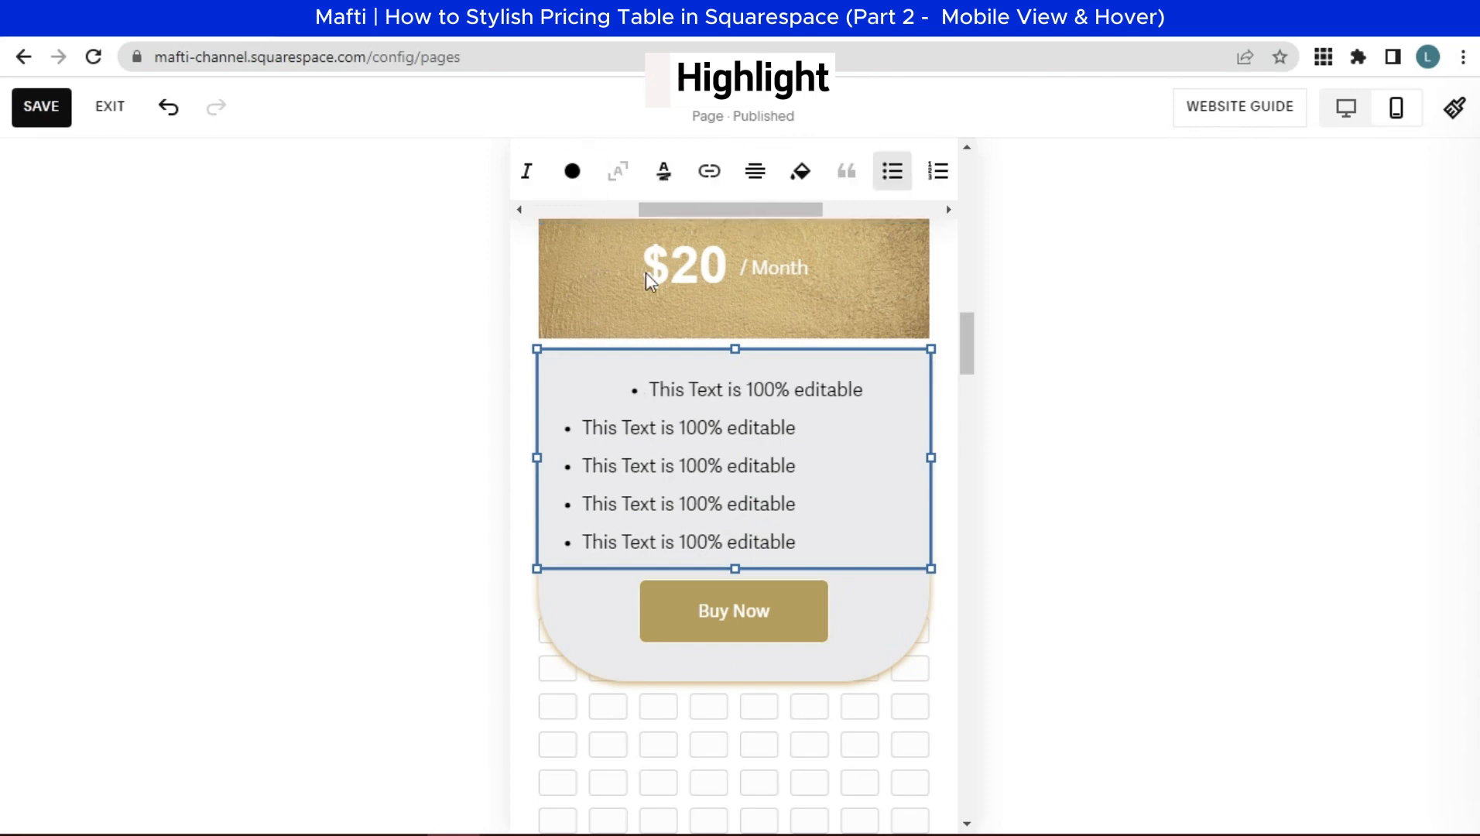
pyautogui.moveTo(799, 544); pyautogui.dragTo(579, 428)
pyautogui.click(755, 172)
pyautogui.click(573, 171)
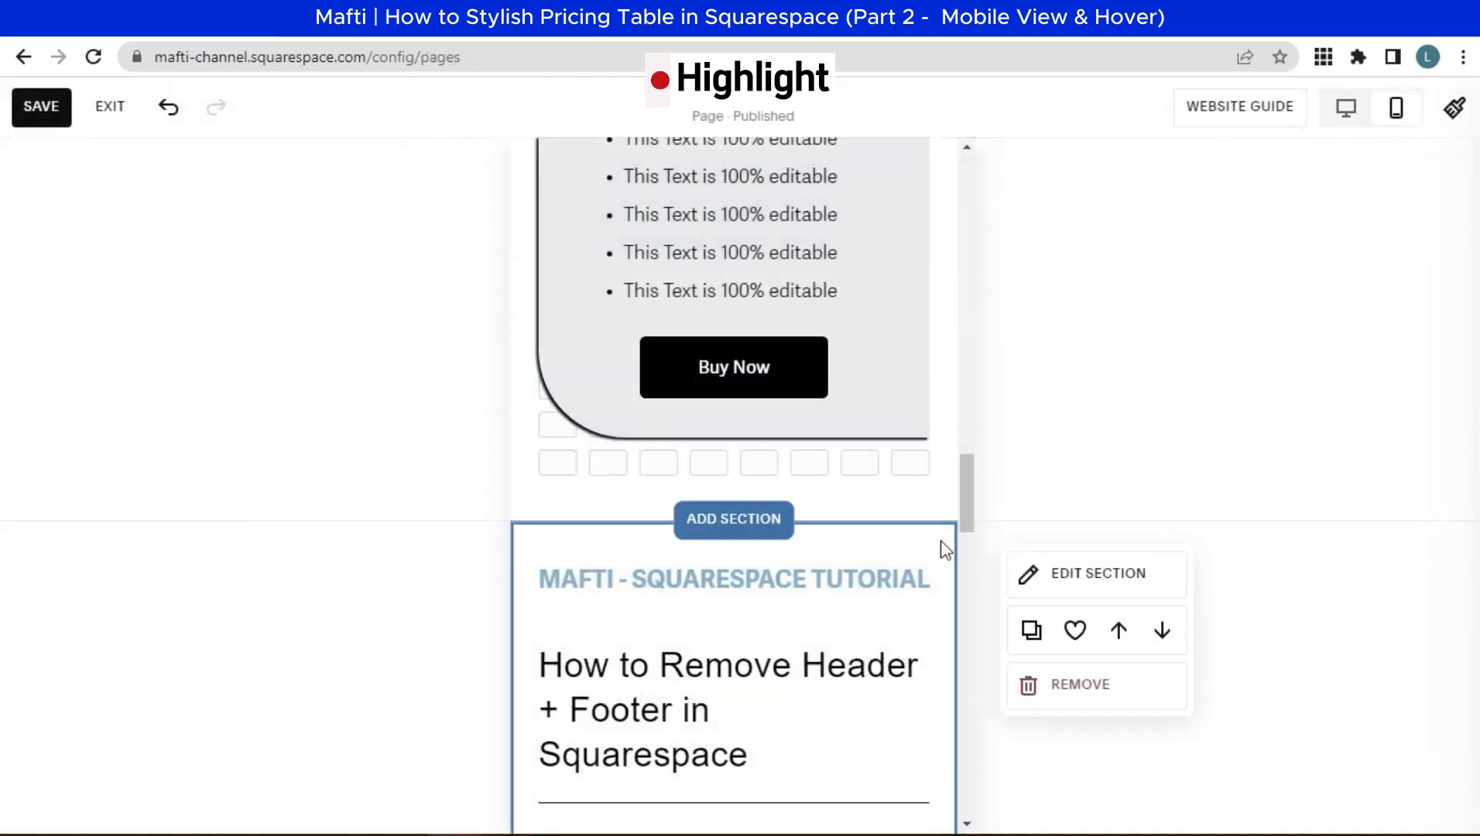
# - Save the page, exit the editor and examine the pricing cards in the mobile preview
pyautogui.scroll(10, 955, 534)
pyautogui.scroll(4, 953, 520)
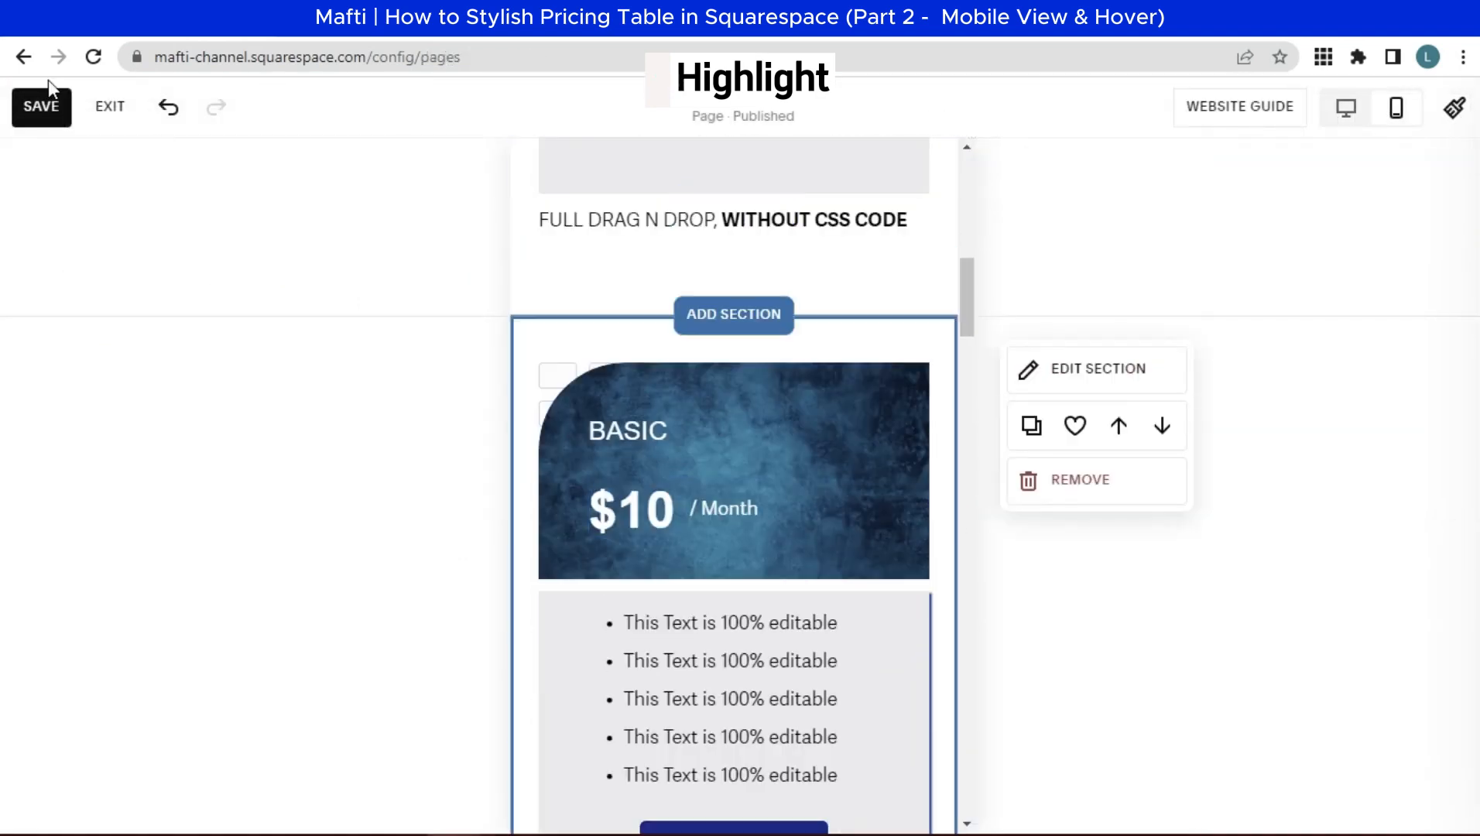
pyautogui.click(34, 107)
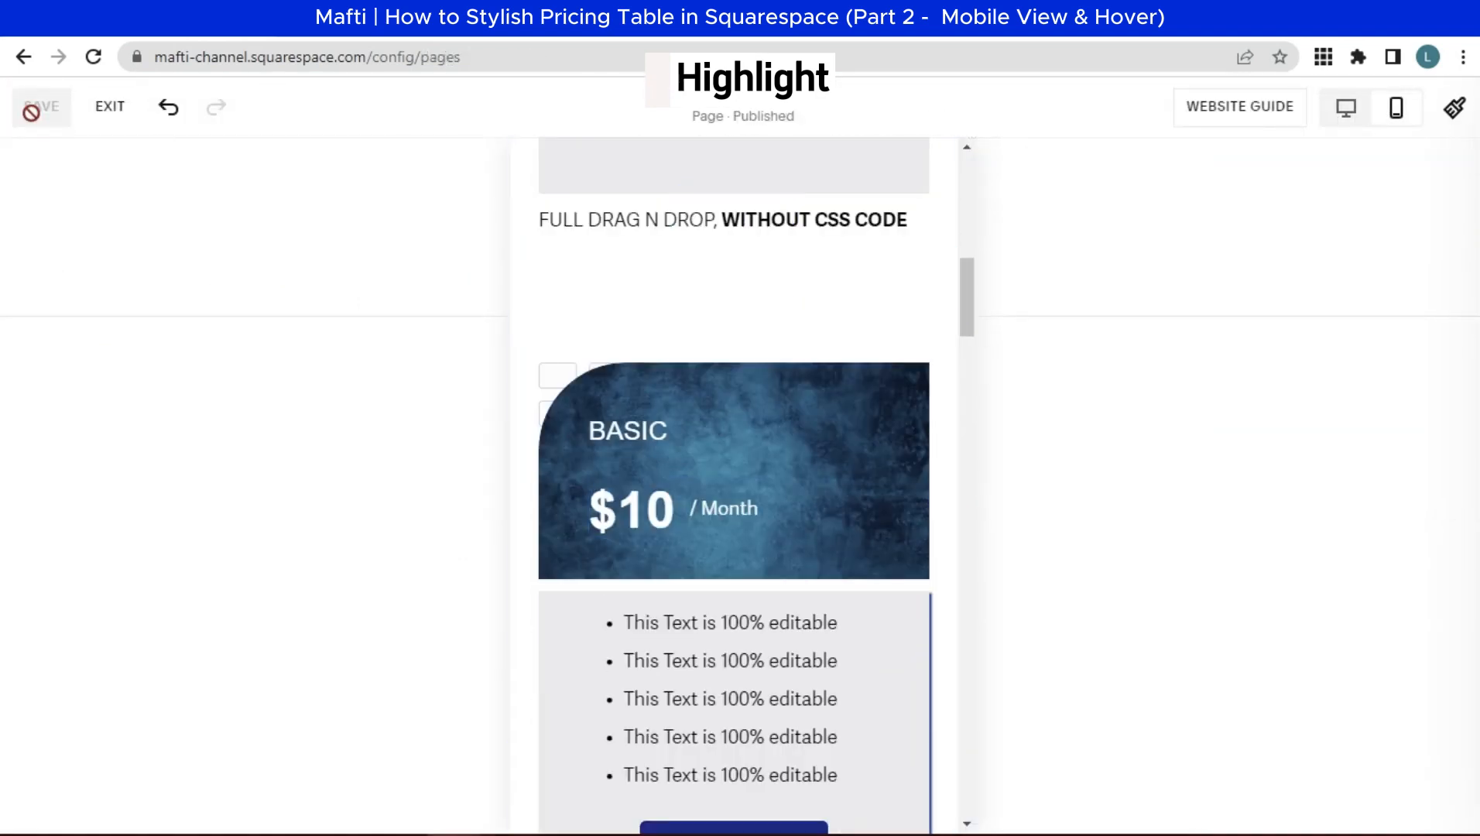
pyautogui.click(102, 121)
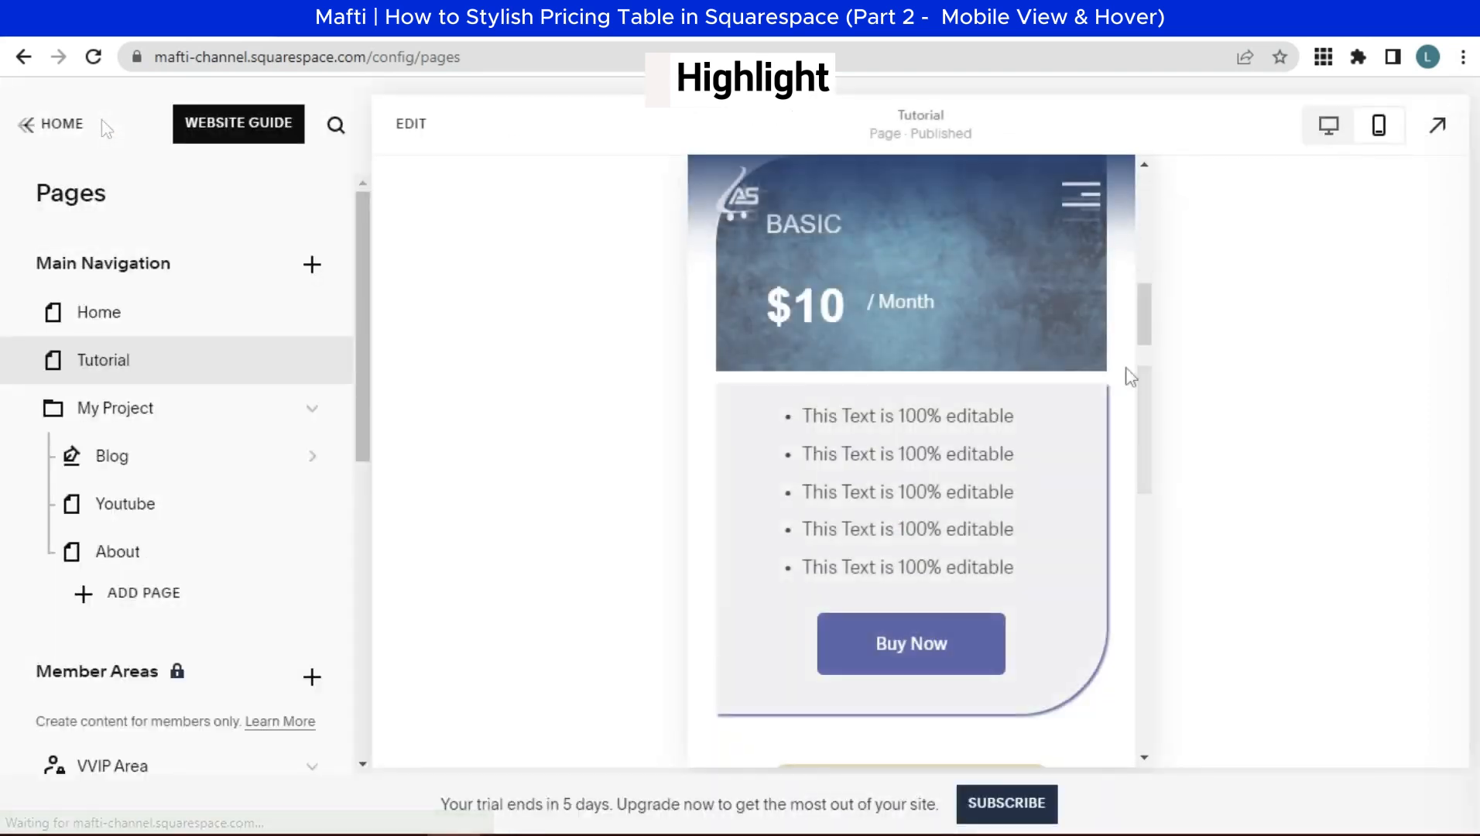
pyautogui.scroll(-10, 1123, 373)
pyautogui.scroll(-5, 1131, 376)
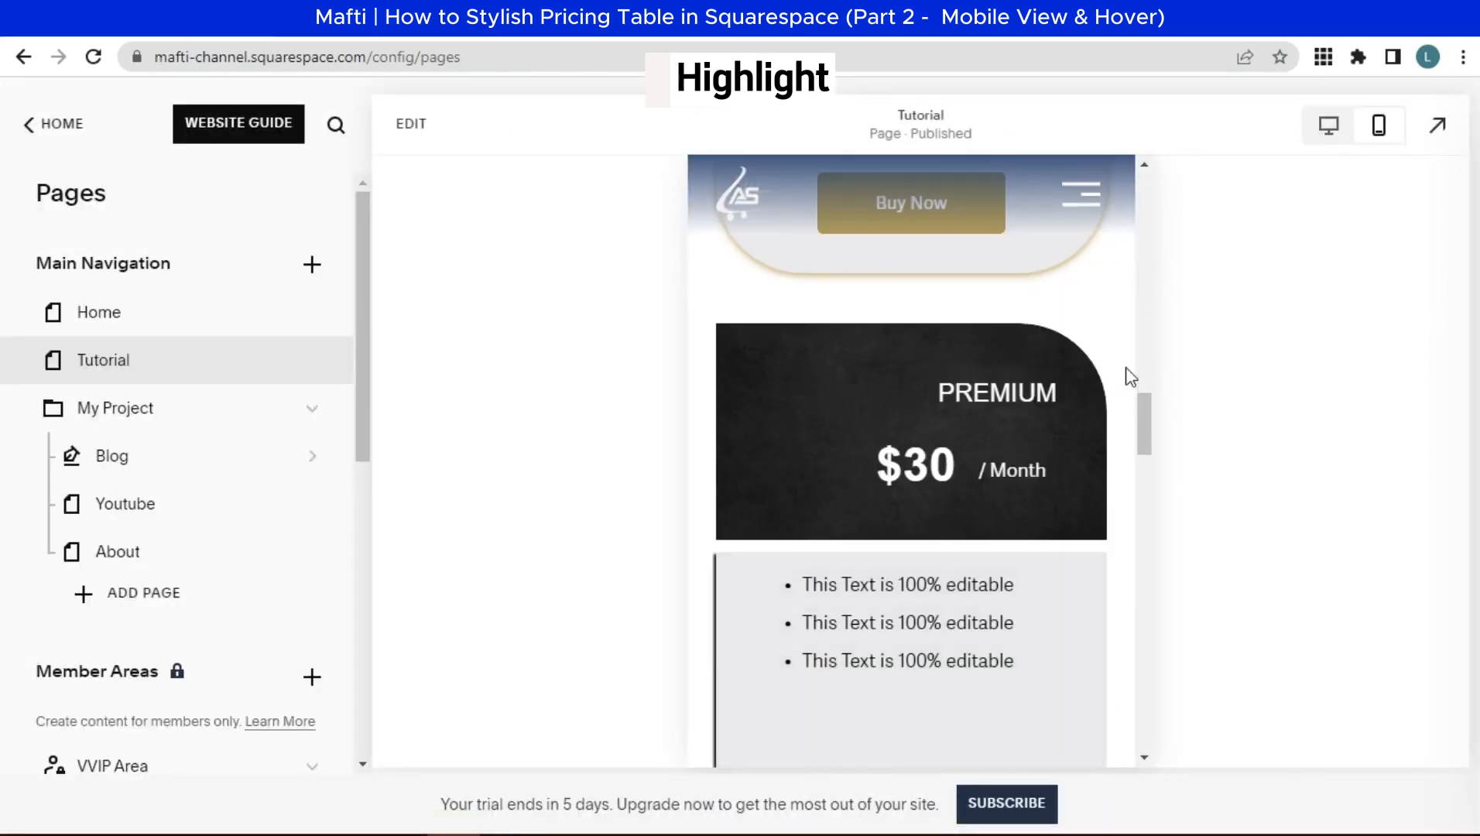
pyautogui.scroll(8, 1131, 377)
pyautogui.scroll(2, 1127, 375)
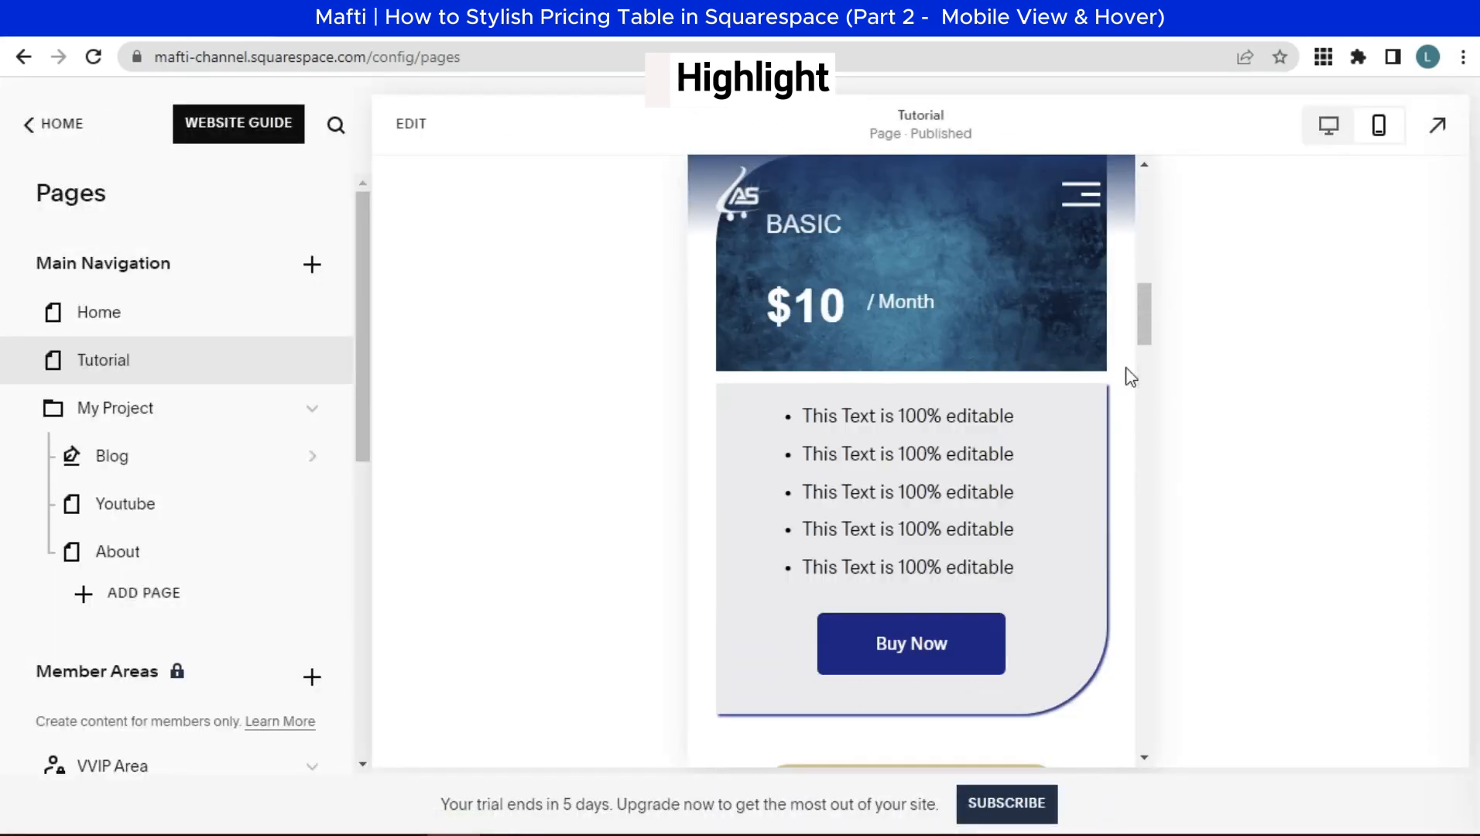
pyautogui.scroll(-6, 1126, 373)
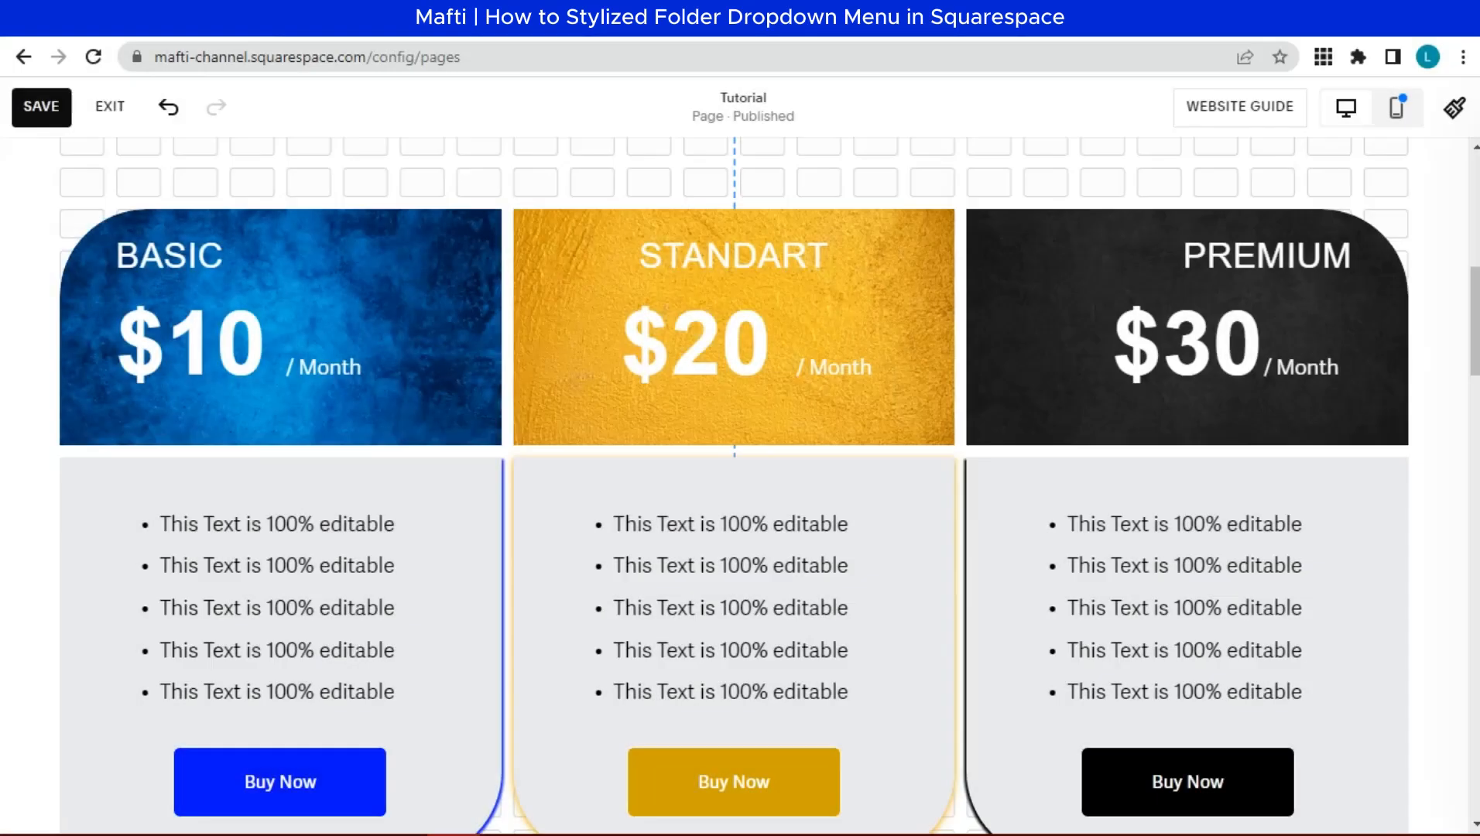
# - Switch the Tutorial page with the three pricing cards to mobile view
pyautogui.scroll(-2, 734, 480)
pyautogui.scroll(1, 734, 486)
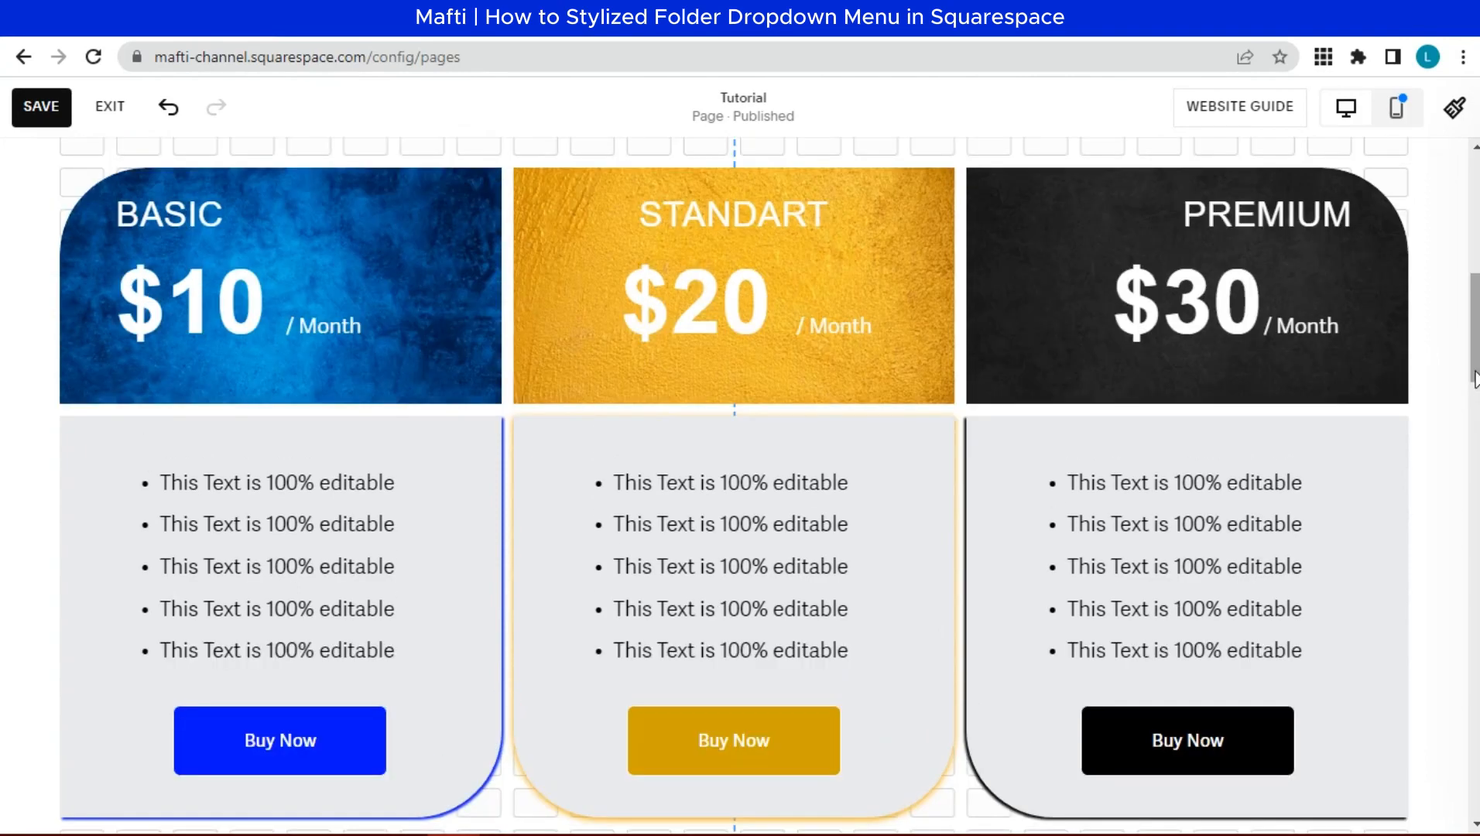
pyautogui.click(1397, 111)
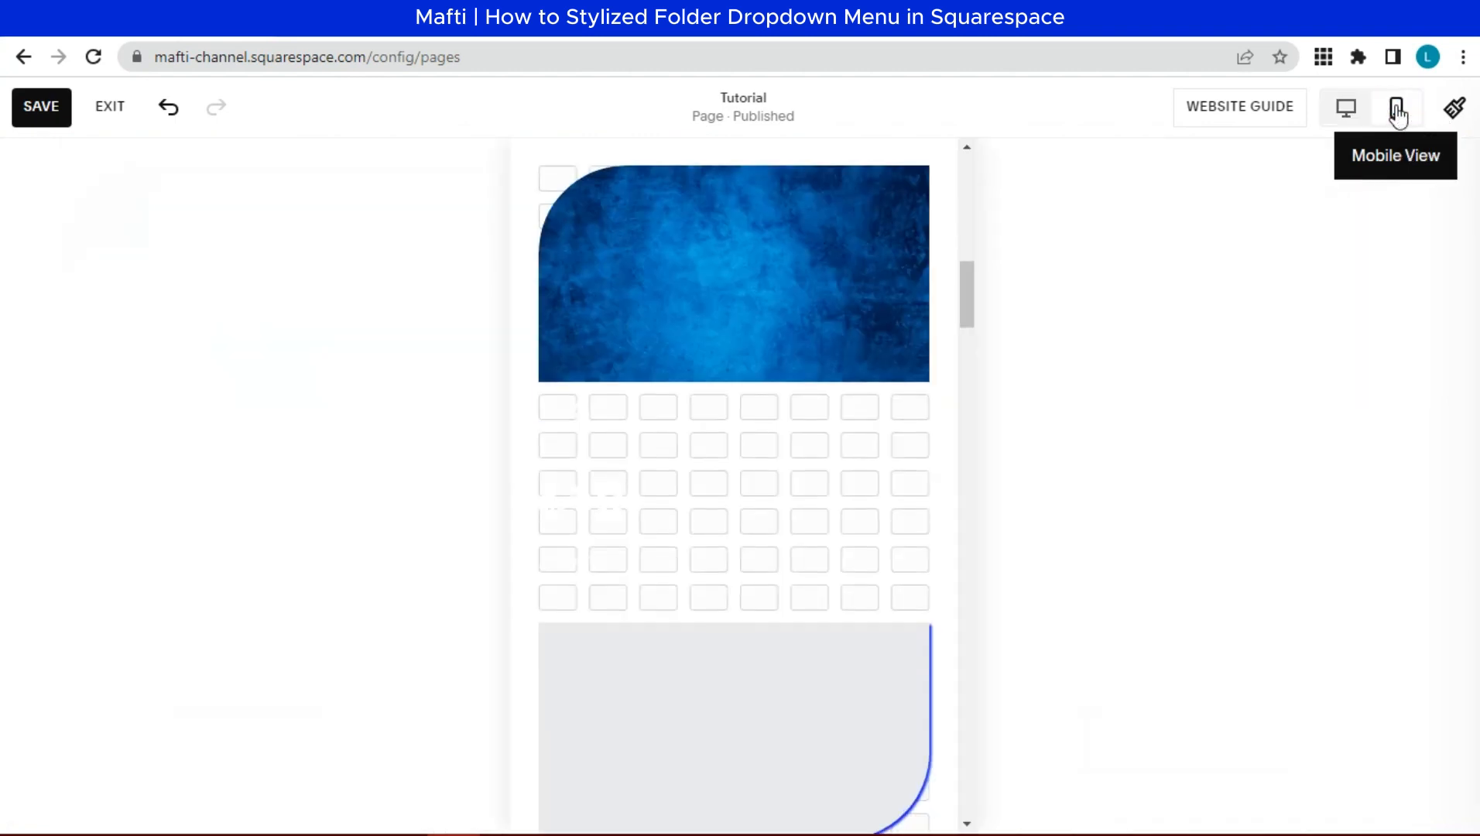
# - Move the BASIC, $10 and / Month text onto the blue image and the grey shape directly beneath the image
pyautogui.scroll(4, 885, 512)
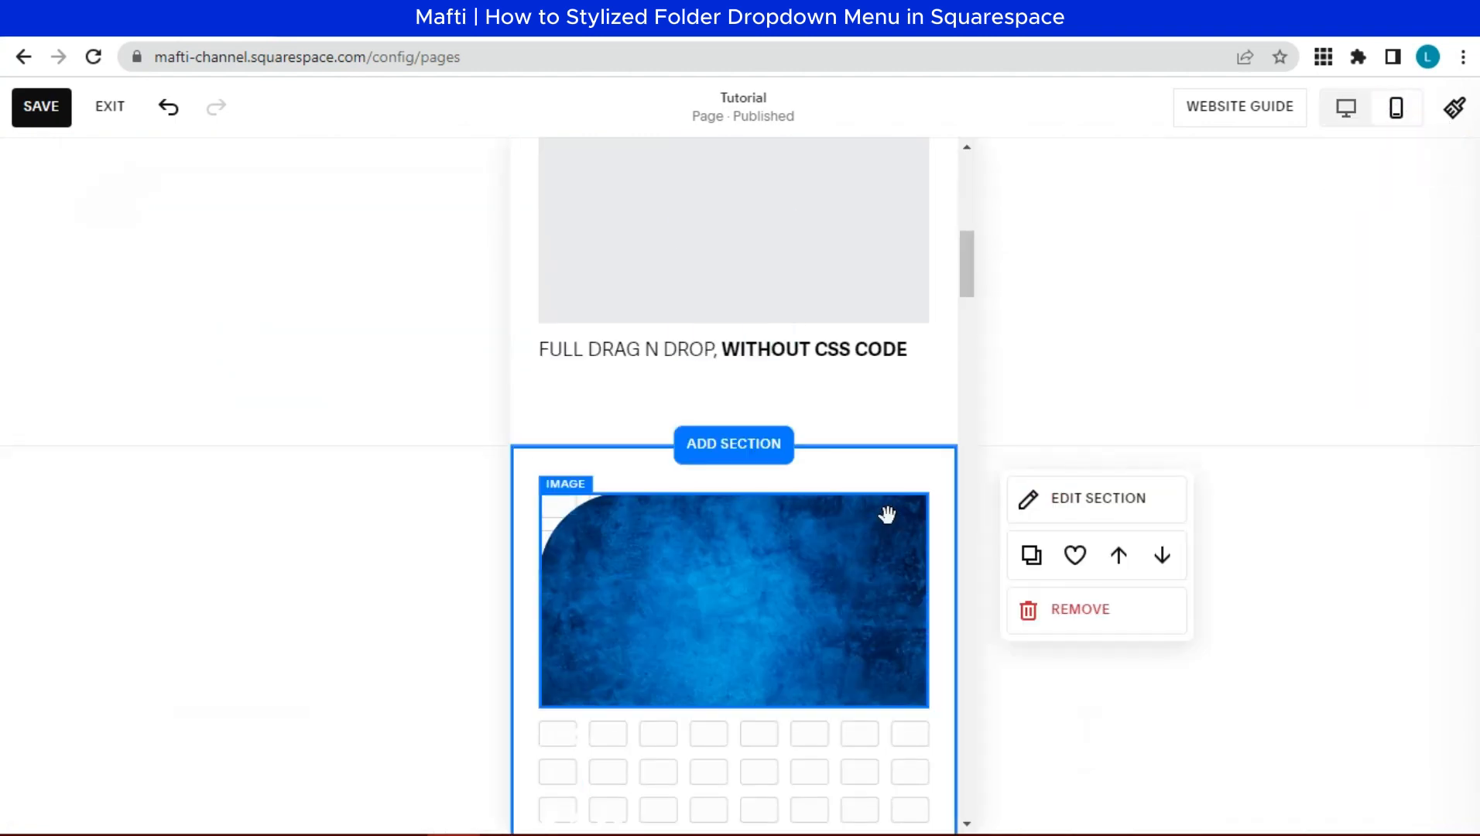
pyautogui.scroll(-3, 886, 512)
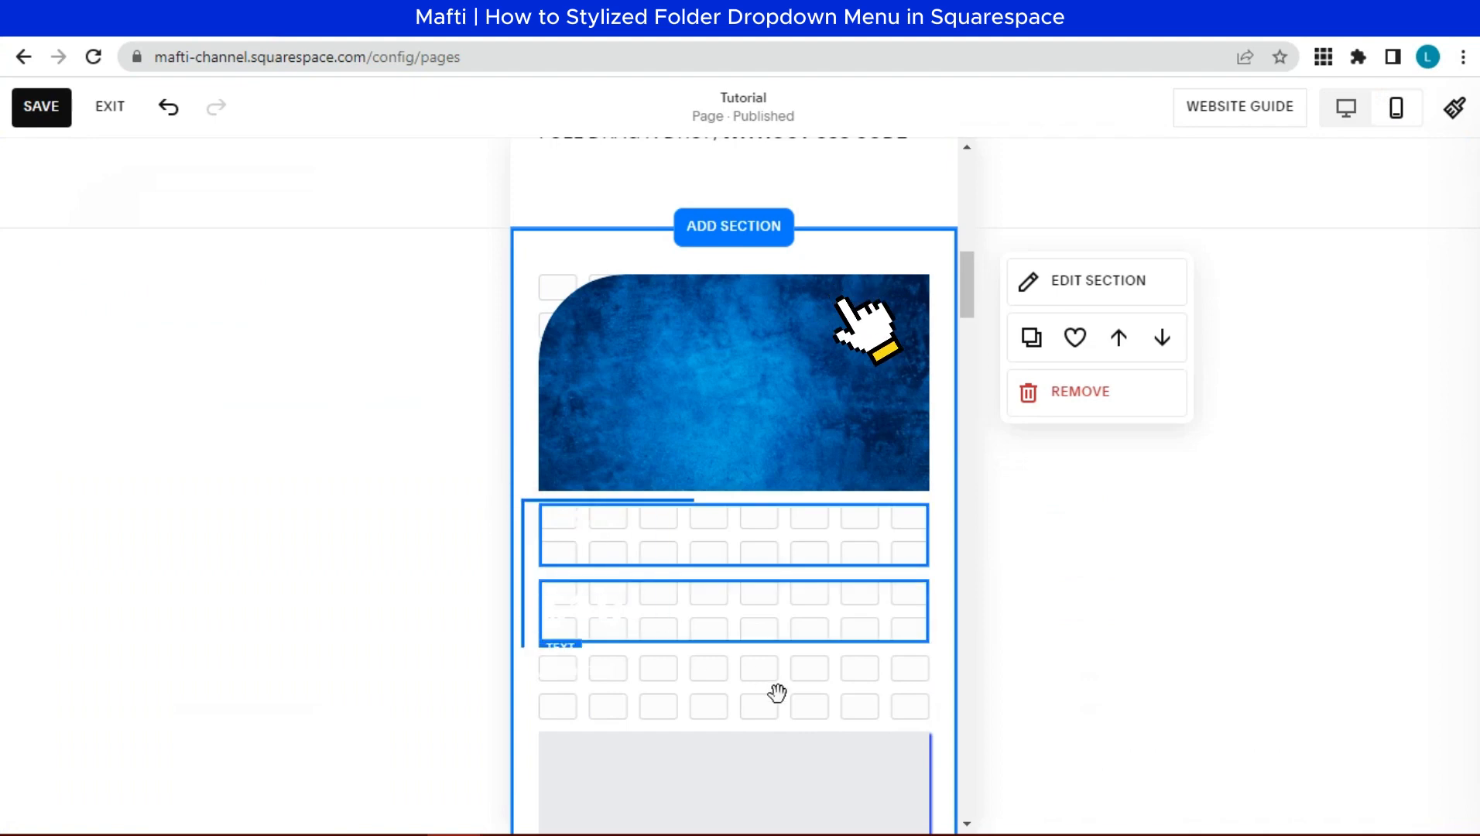
pyautogui.moveTo(777, 692); pyautogui.dragTo(820, 611)
pyautogui.moveTo(803, 485); pyautogui.dragTo(820, 384)
# - Move the BASIC card's bullet list onto the grey shape and centre the Buy Now button directly below the list
pyautogui.scroll(-3, 820, 384)
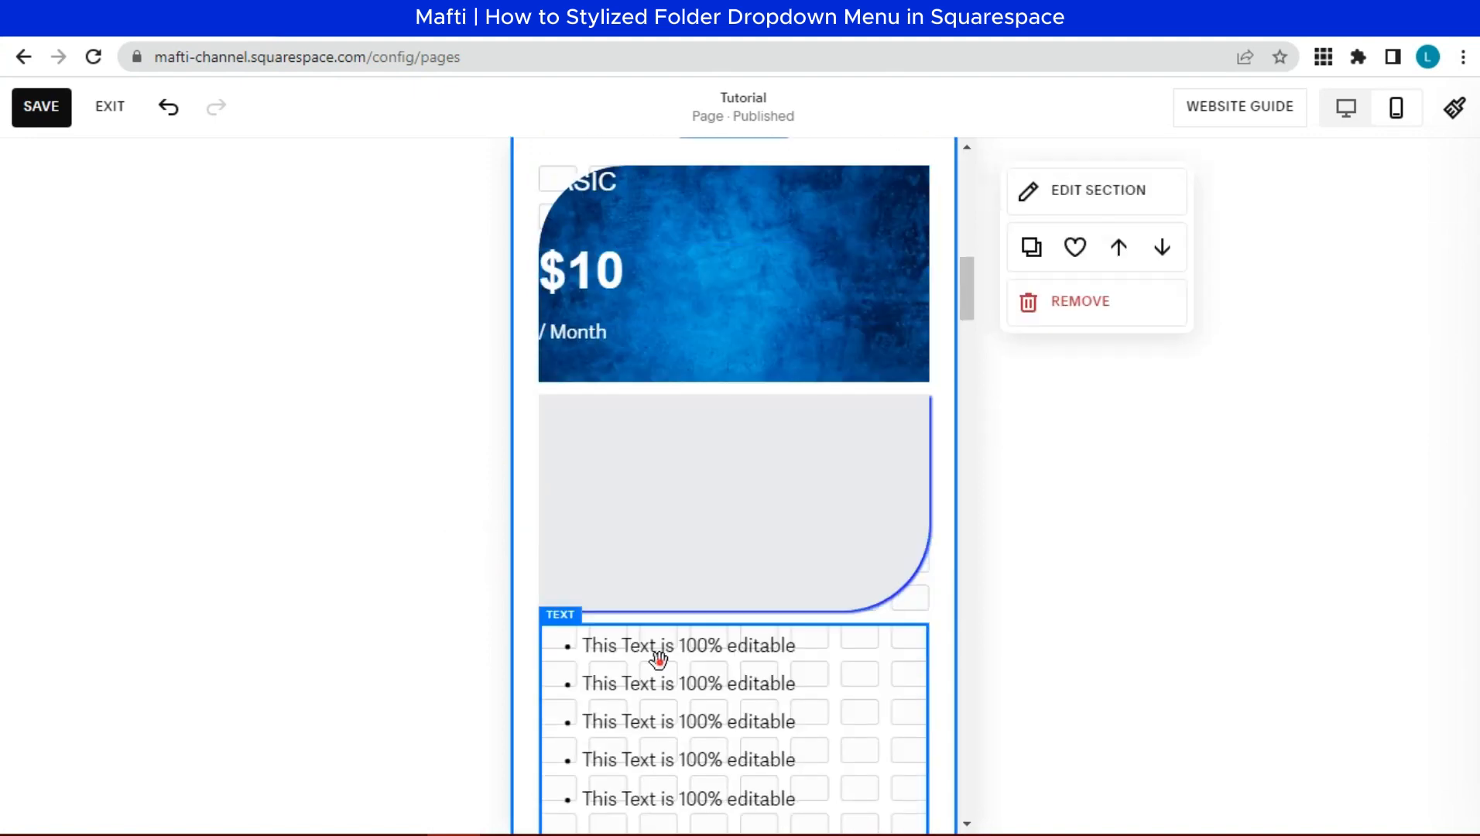
pyautogui.click(790, 625)
pyautogui.moveTo(790, 476); pyautogui.dragTo(794, 405)
pyautogui.scroll(-3, 735, 616)
pyautogui.moveTo(671, 681); pyautogui.dragTo(769, 437)
pyautogui.moveTo(882, 418); pyautogui.dragTo(882, 418)
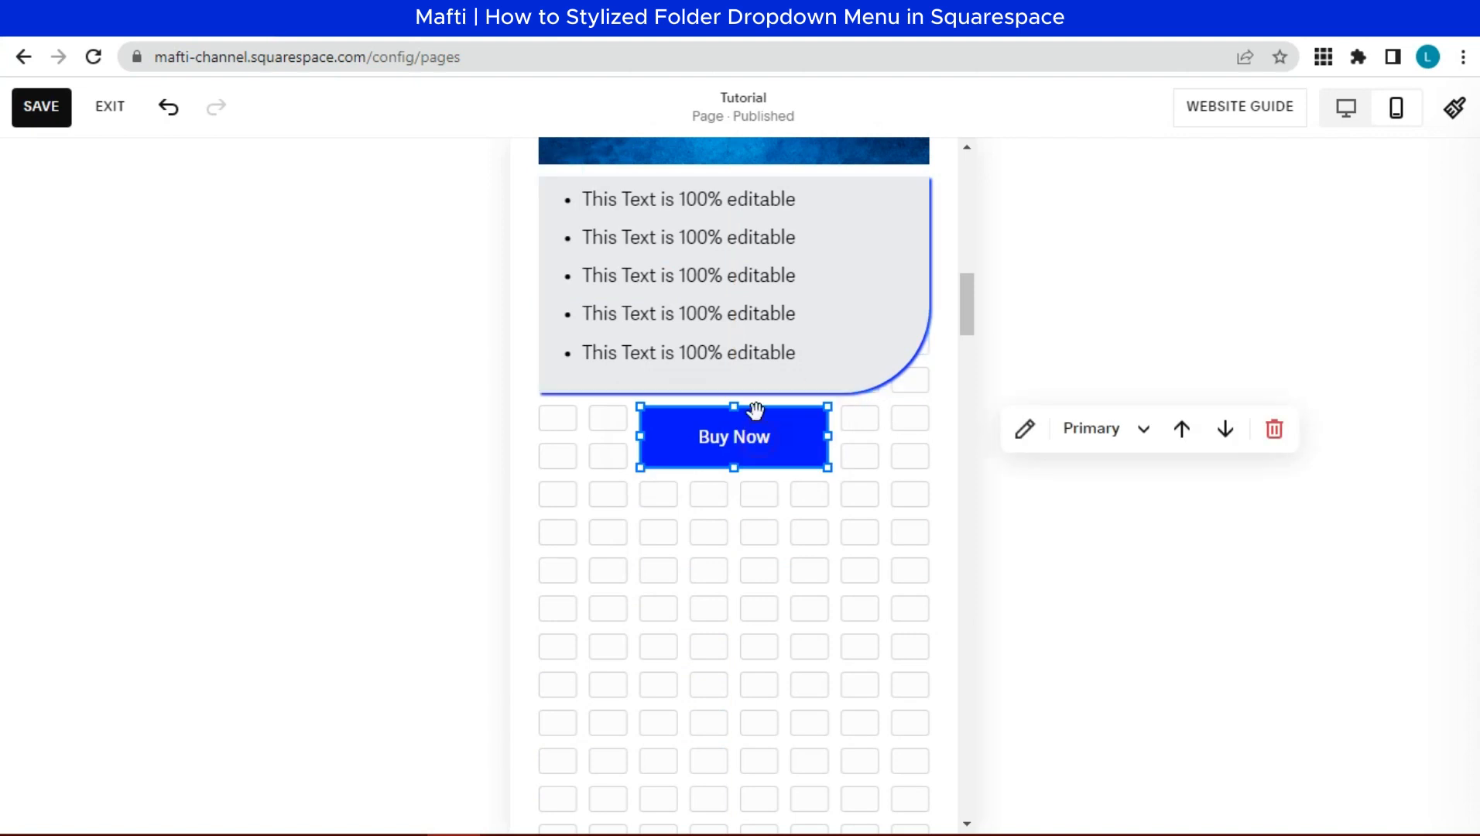
pyautogui.moveTo(761, 456); pyautogui.dragTo(760, 436)
# - Lengthen the grey shape past the Buy Now button, keeping the bullet list at the full card width
pyautogui.moveTo(928, 281)
pyautogui.mouseDown()
pyautogui.moveTo(896, 289)
pyautogui.moveTo(910, 296)
pyautogui.mouseUp()
pyautogui.moveTo(735, 472); pyautogui.dragTo(732, 505)
pyautogui.moveTo(879, 285); pyautogui.dragTo(927, 284)
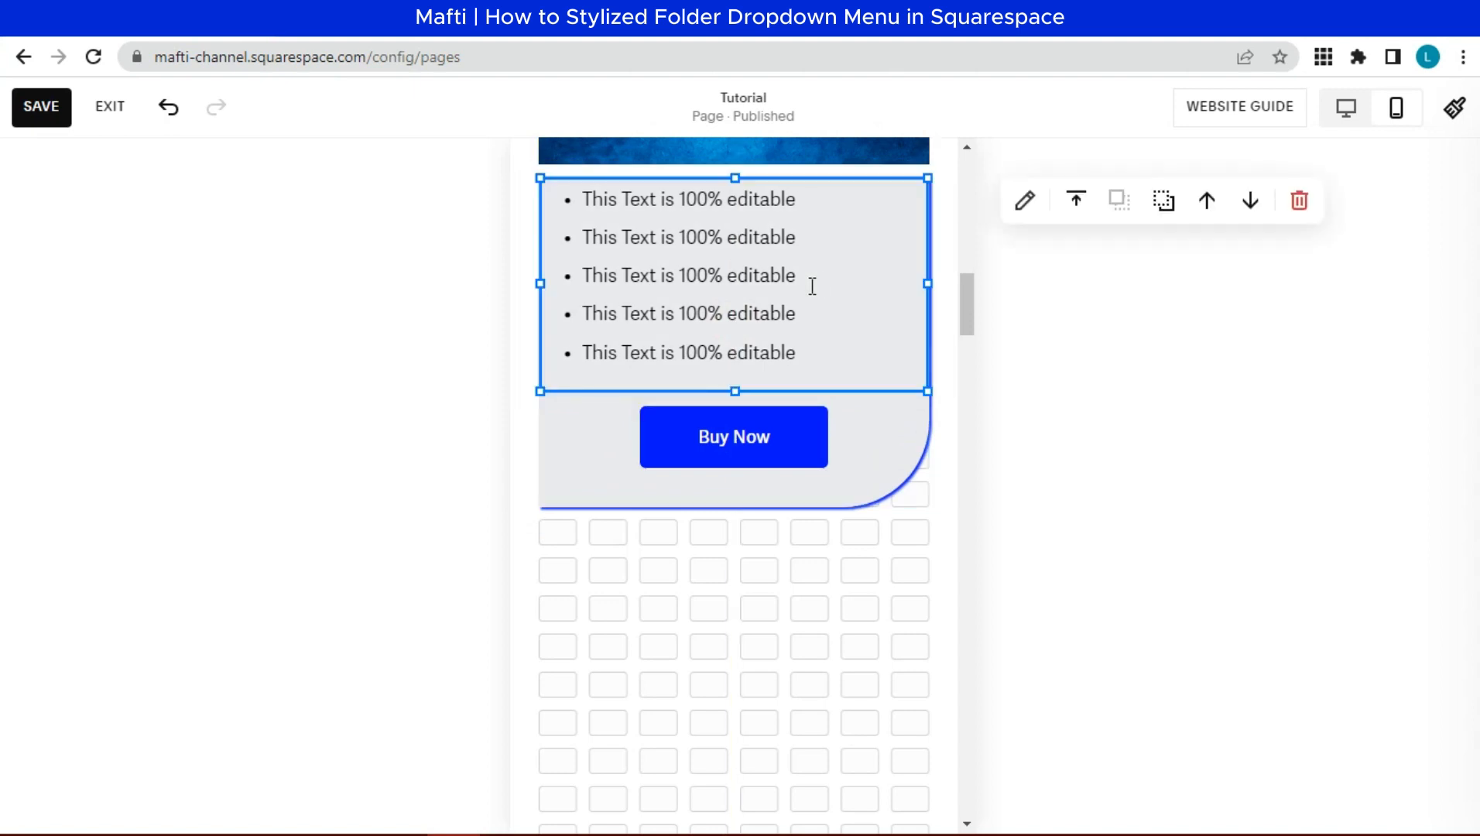
# - Vertically centre the BASIC card's bullet list within its text block
pyautogui.scroll(1, 844, 392)
pyautogui.click(1078, 308)
pyautogui.click(1076, 363)
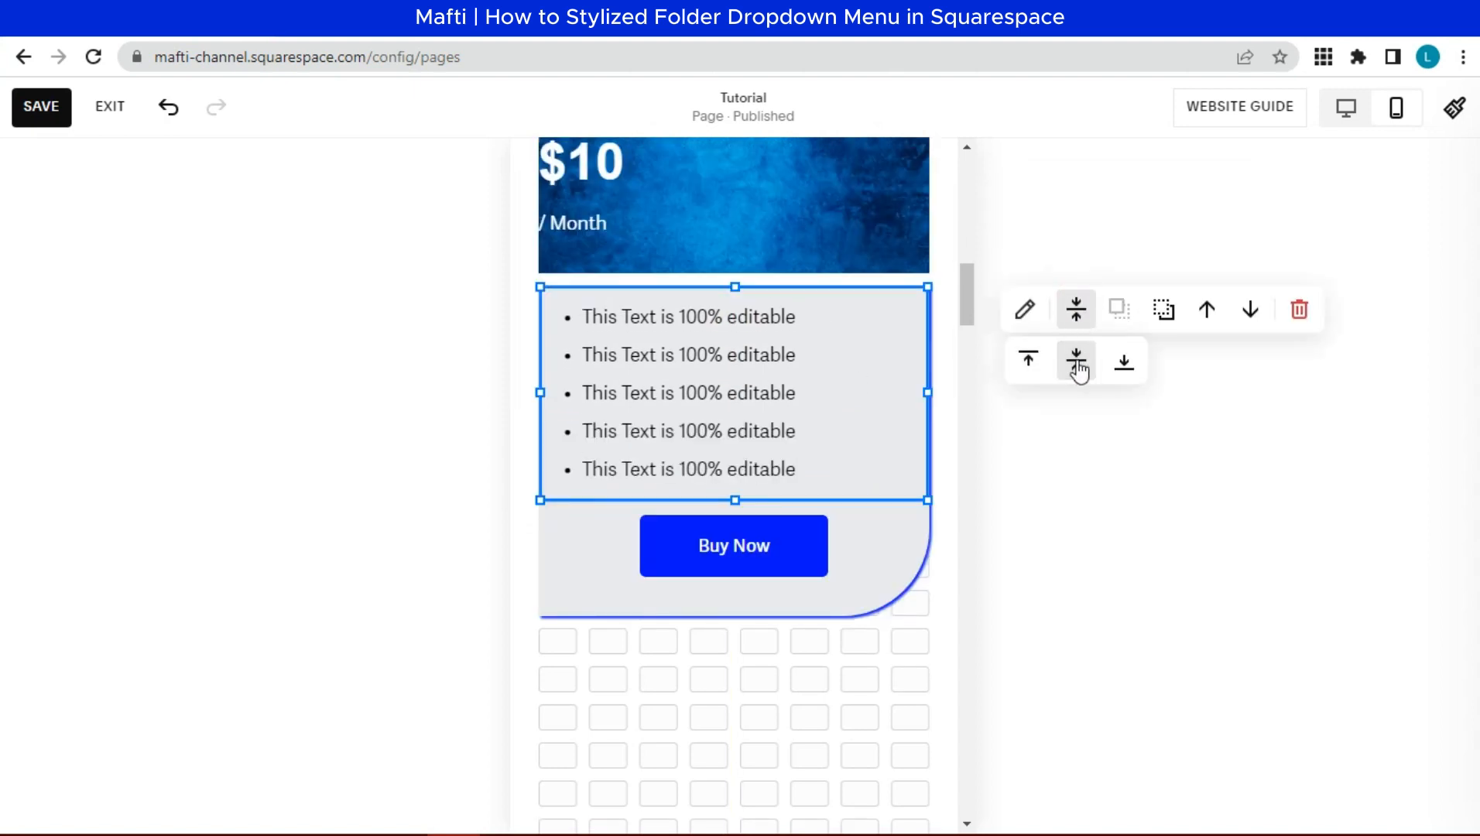
# - Centre the text of all the bullet lines and narrow the list block by one grid column from its right edge
pyautogui.click(1024, 309)
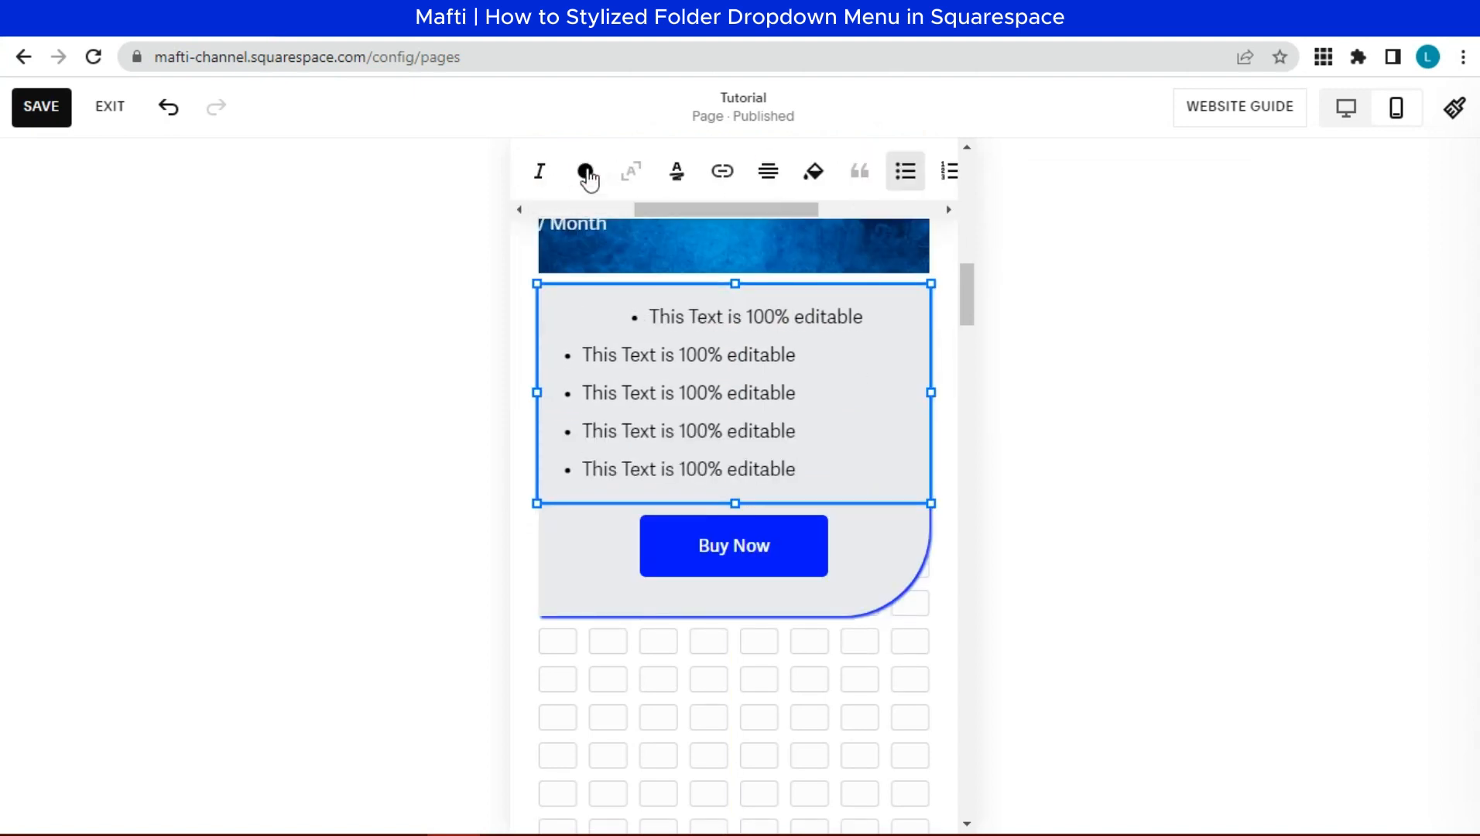
pyautogui.moveTo(800, 471); pyautogui.dragTo(584, 357)
pyautogui.click(579, 178)
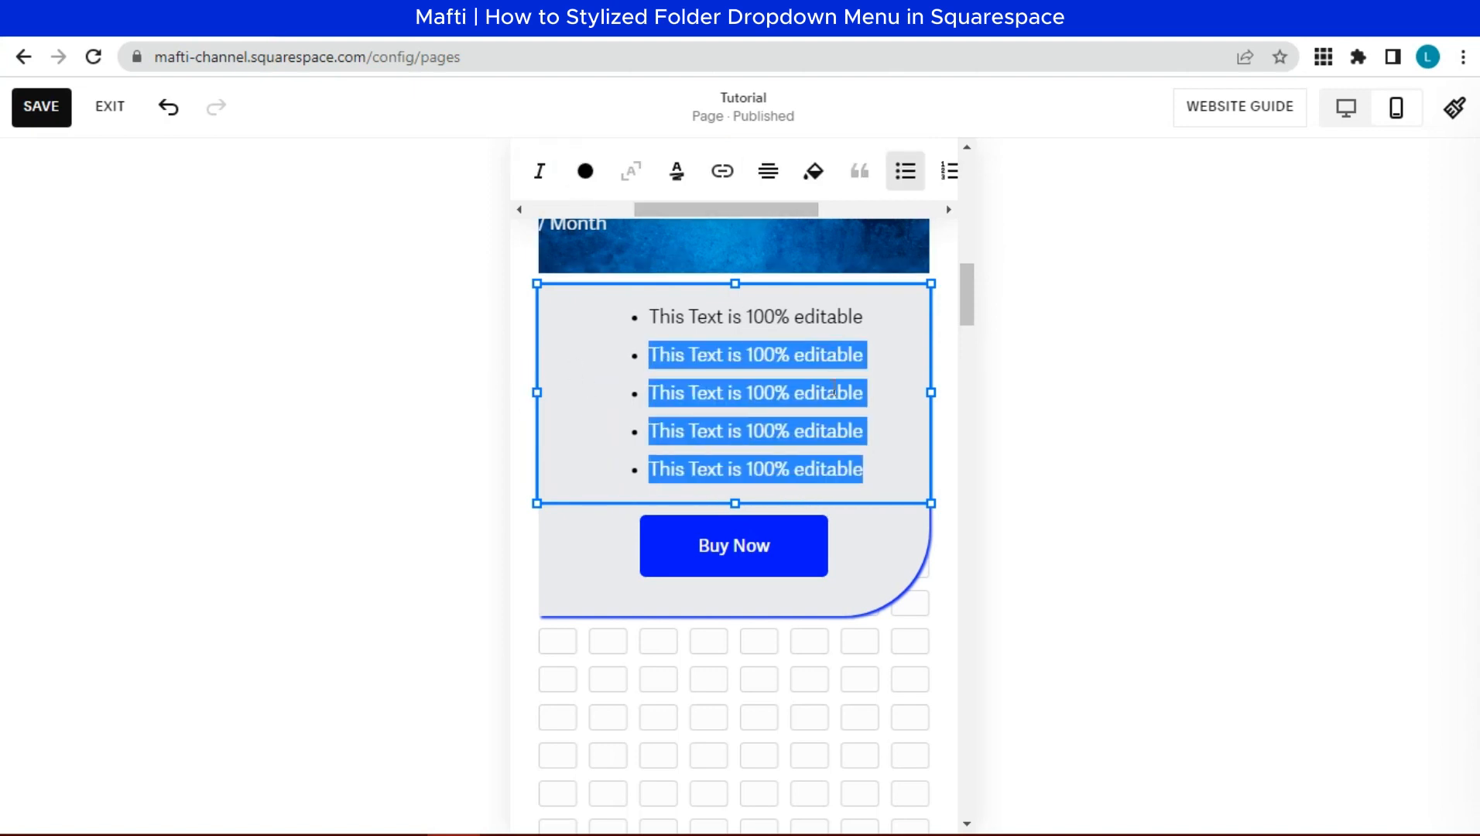
pyautogui.moveTo(891, 392); pyautogui.dragTo(873, 391)
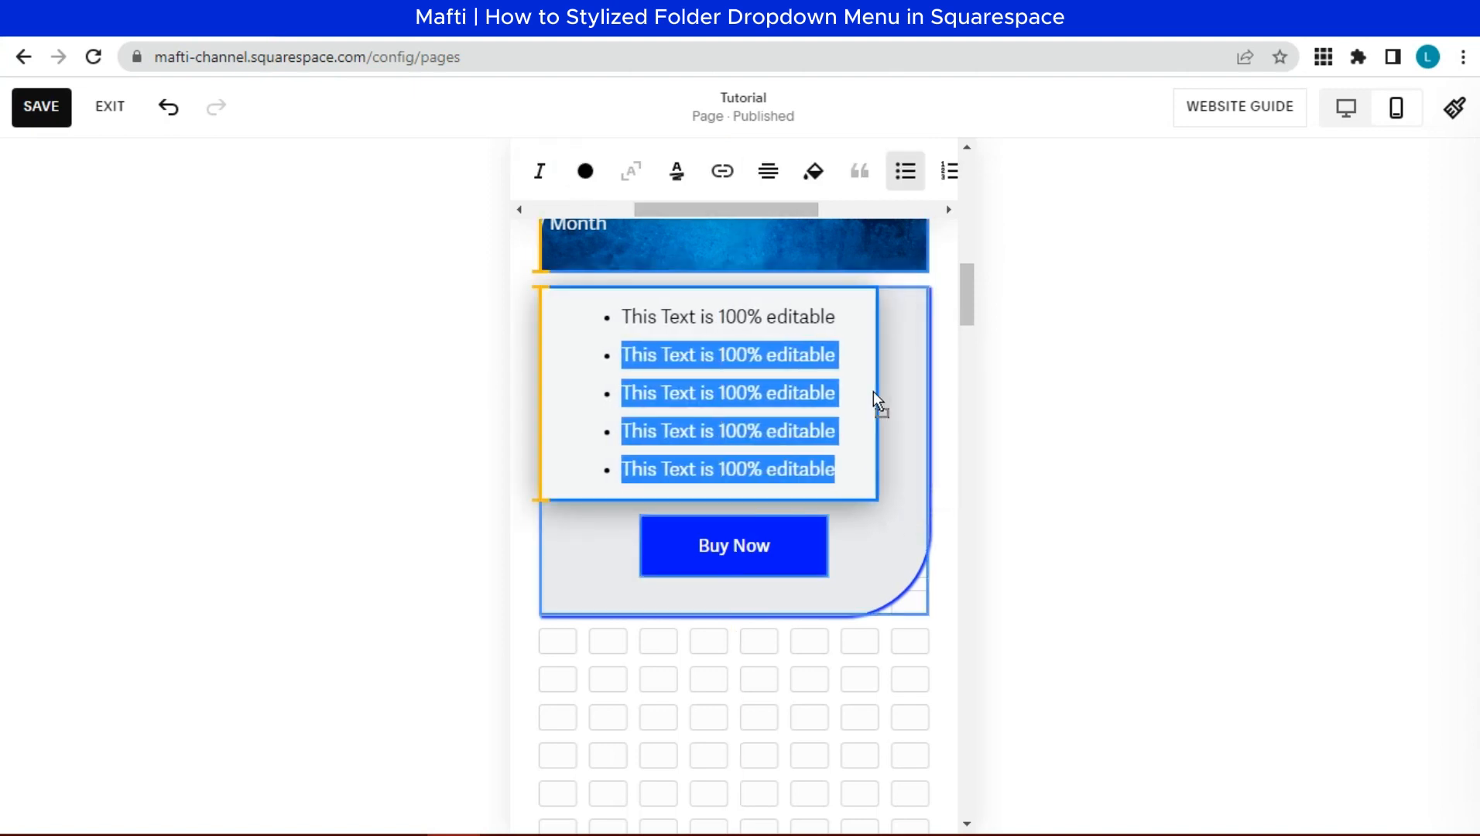
pyautogui.click(951, 574)
# - Indent the BASIC title and $10 text by one grid column and the / Month text by four columns
pyautogui.scroll(3, 950, 574)
pyautogui.click(567, 290)
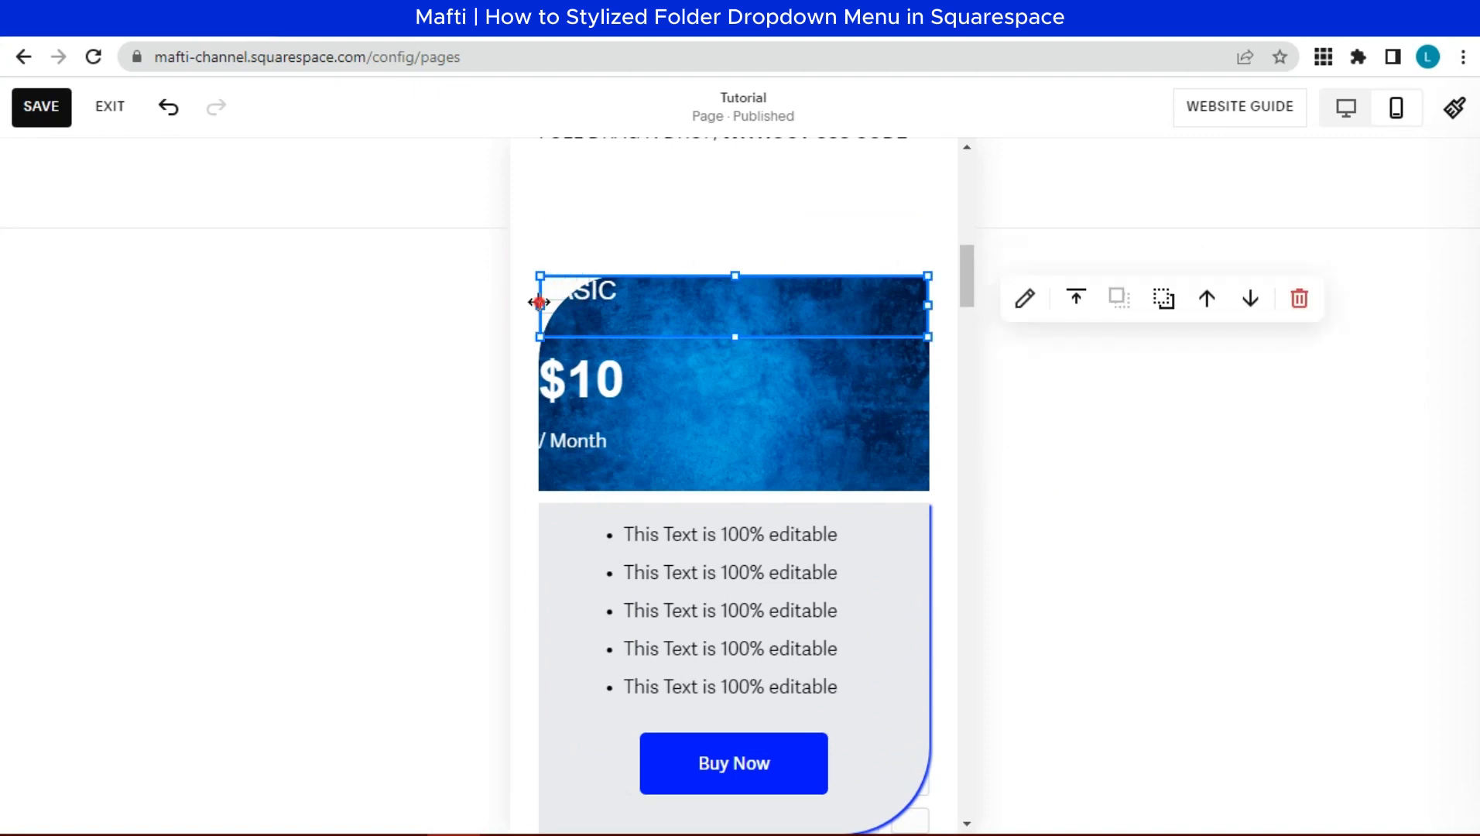
pyautogui.moveTo(541, 305); pyautogui.dragTo(597, 305)
pyautogui.moveTo(542, 378); pyautogui.dragTo(598, 377)
pyautogui.click(542, 457)
pyautogui.moveTo(540, 457); pyautogui.dragTo(732, 447)
# - Align the BASIC title to the bottom of its text block
pyautogui.click(696, 305)
pyautogui.click(1075, 298)
pyautogui.click(1123, 351)
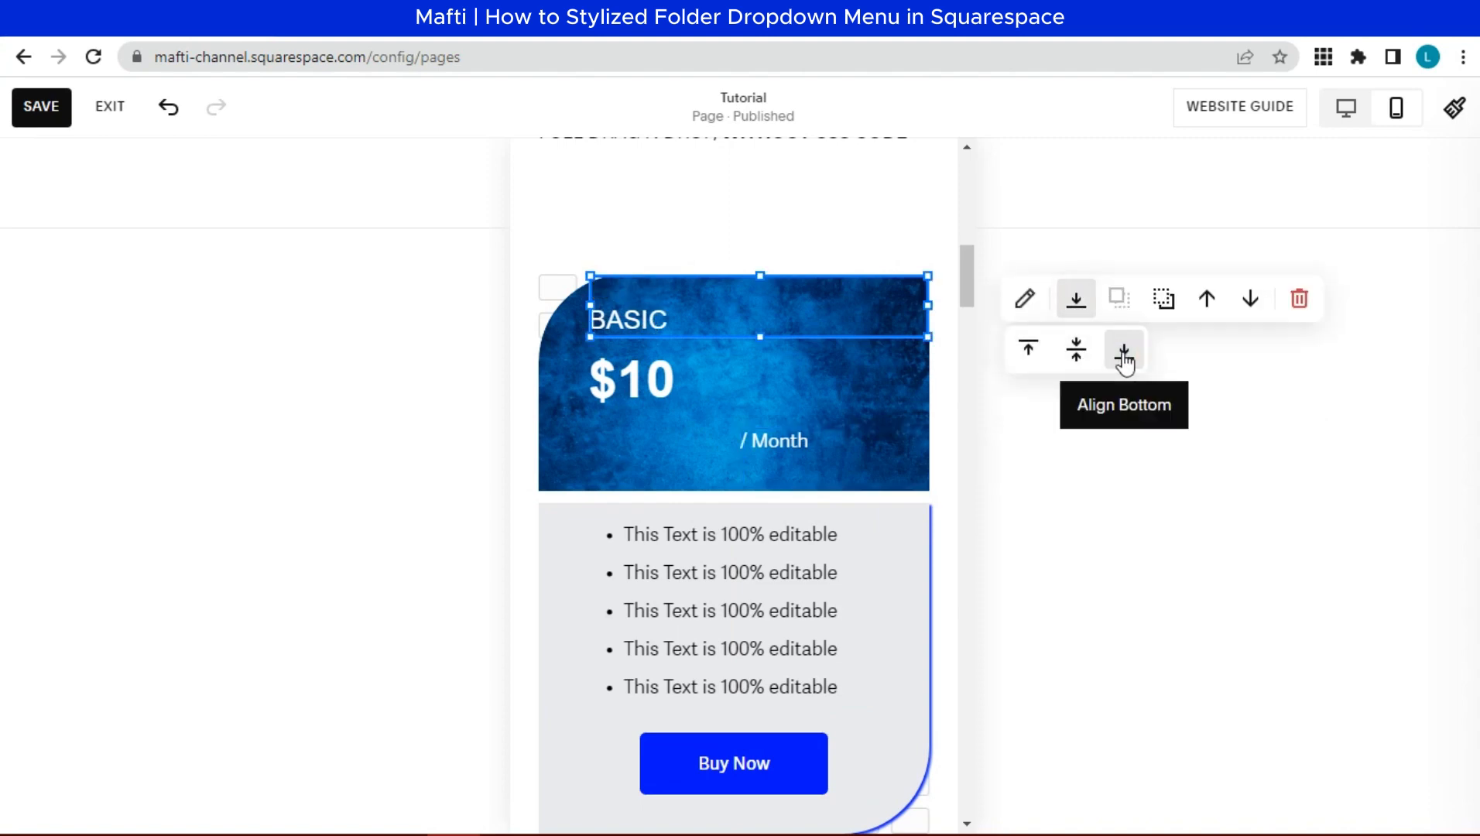
pyautogui.click(903, 374)
# - Place the $10 and / Month text side by side low on the blue image, with / Month vertically centred
pyautogui.moveTo(781, 442); pyautogui.dragTo(735, 412)
pyautogui.moveTo(650, 440); pyautogui.dragTo(734, 410)
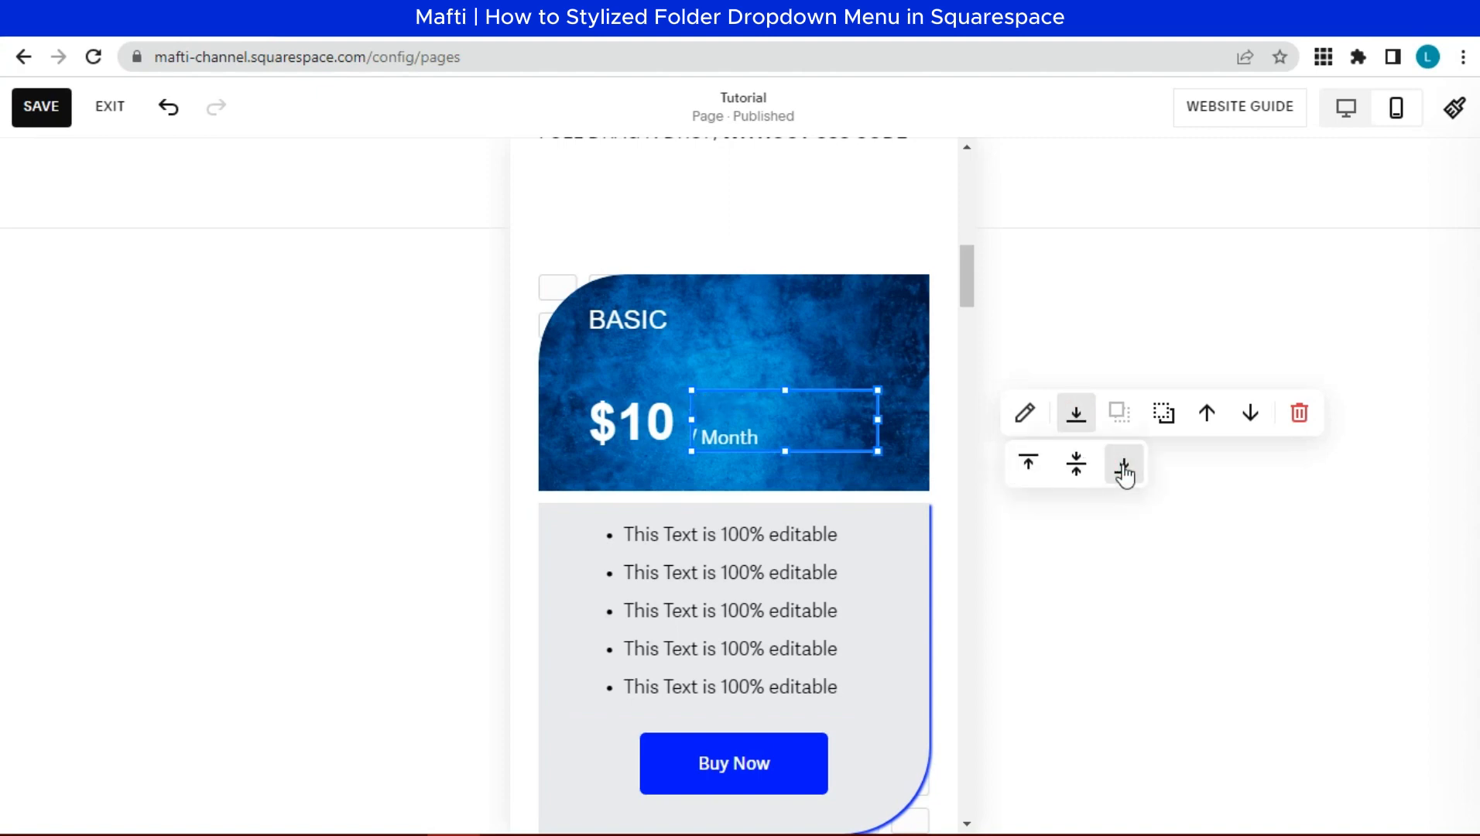
pyautogui.click(942, 364)
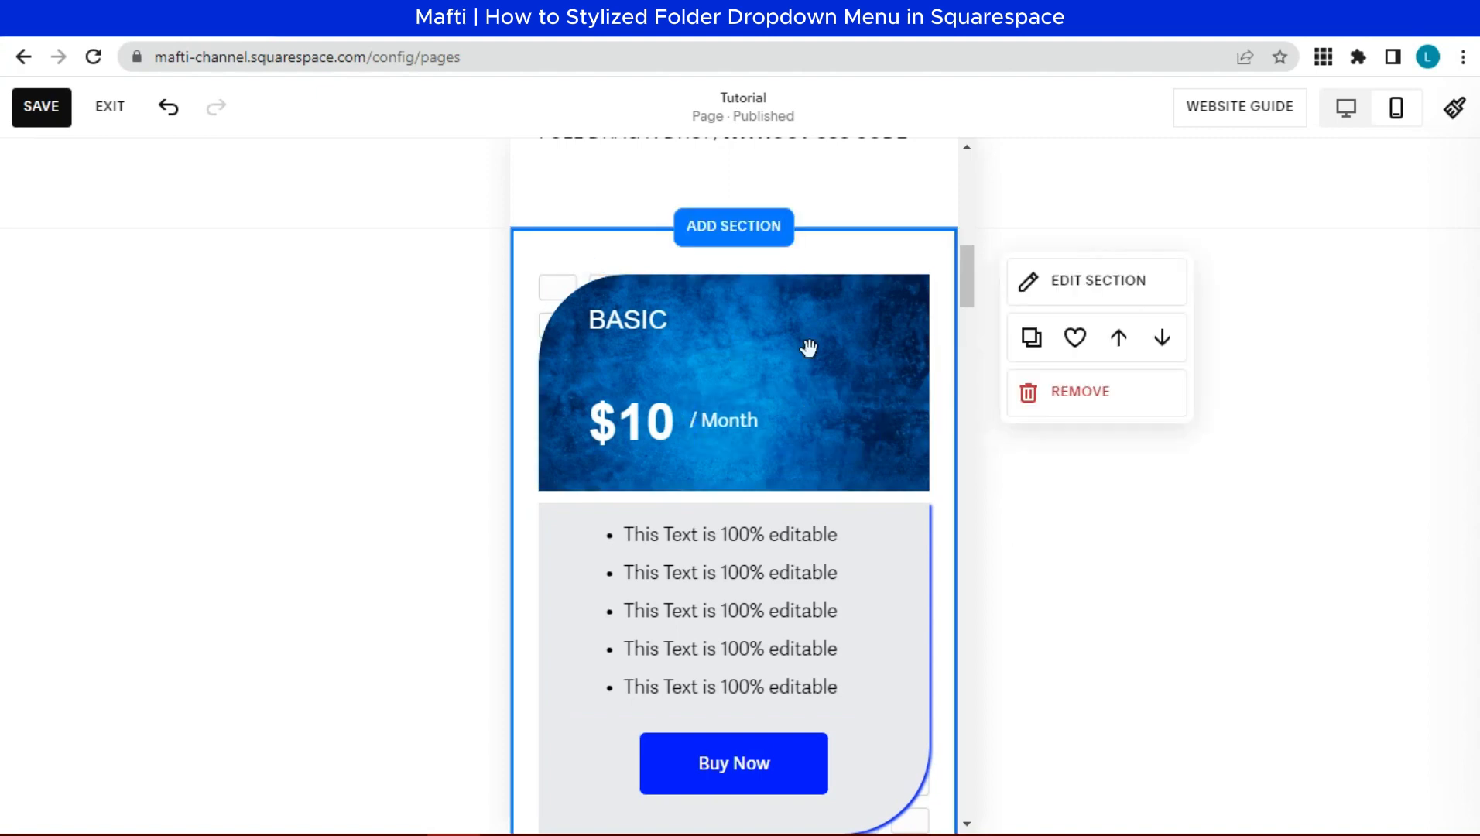
# - Move the BASIC title block down one grid row and align its text to the top
pyautogui.click(665, 331)
pyautogui.moveTo(672, 379); pyautogui.dragTo(677, 360)
pyautogui.moveTo(539, 348); pyautogui.dragTo(590, 348)
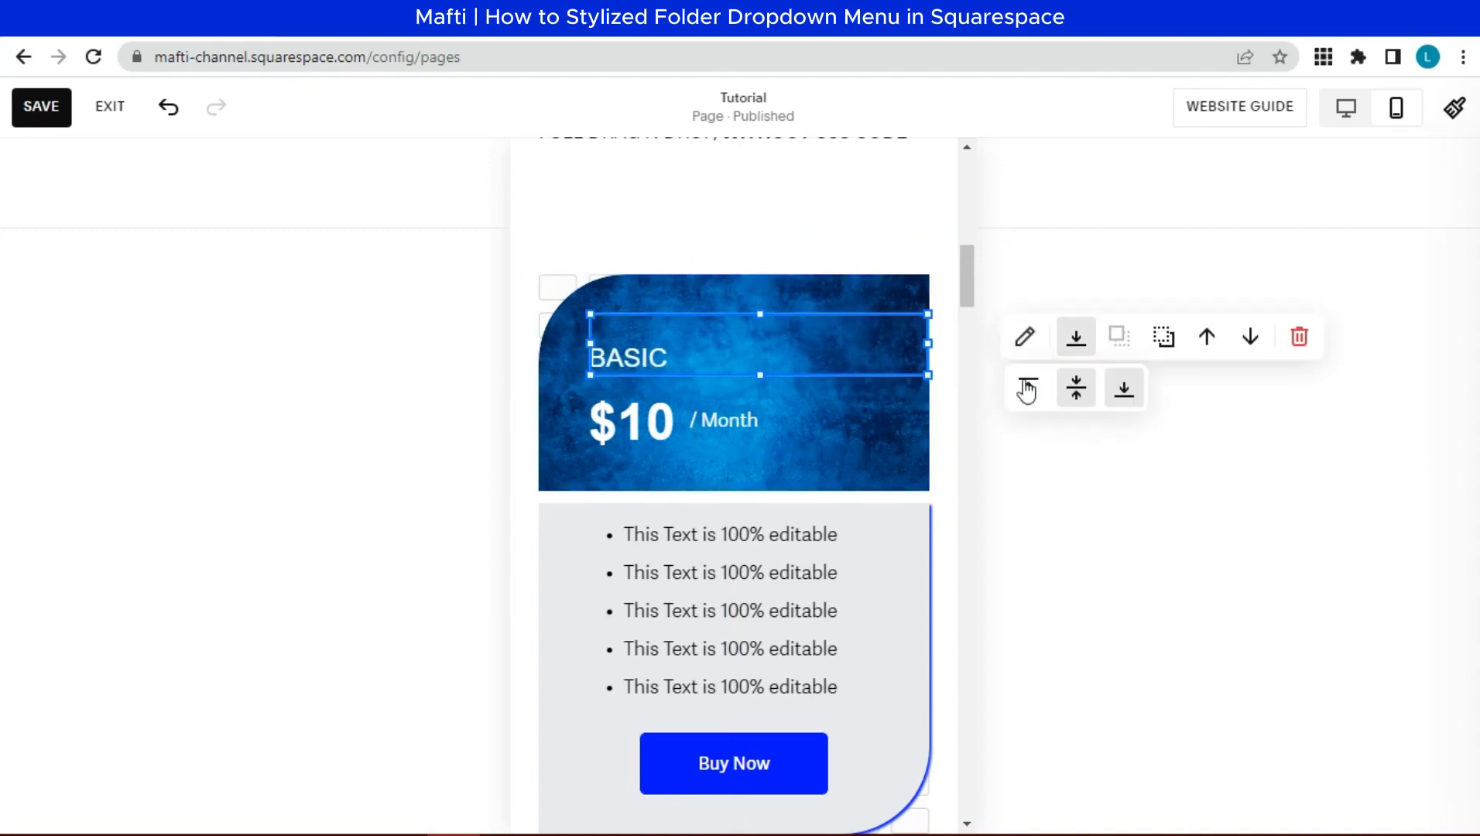
pyautogui.click(951, 267)
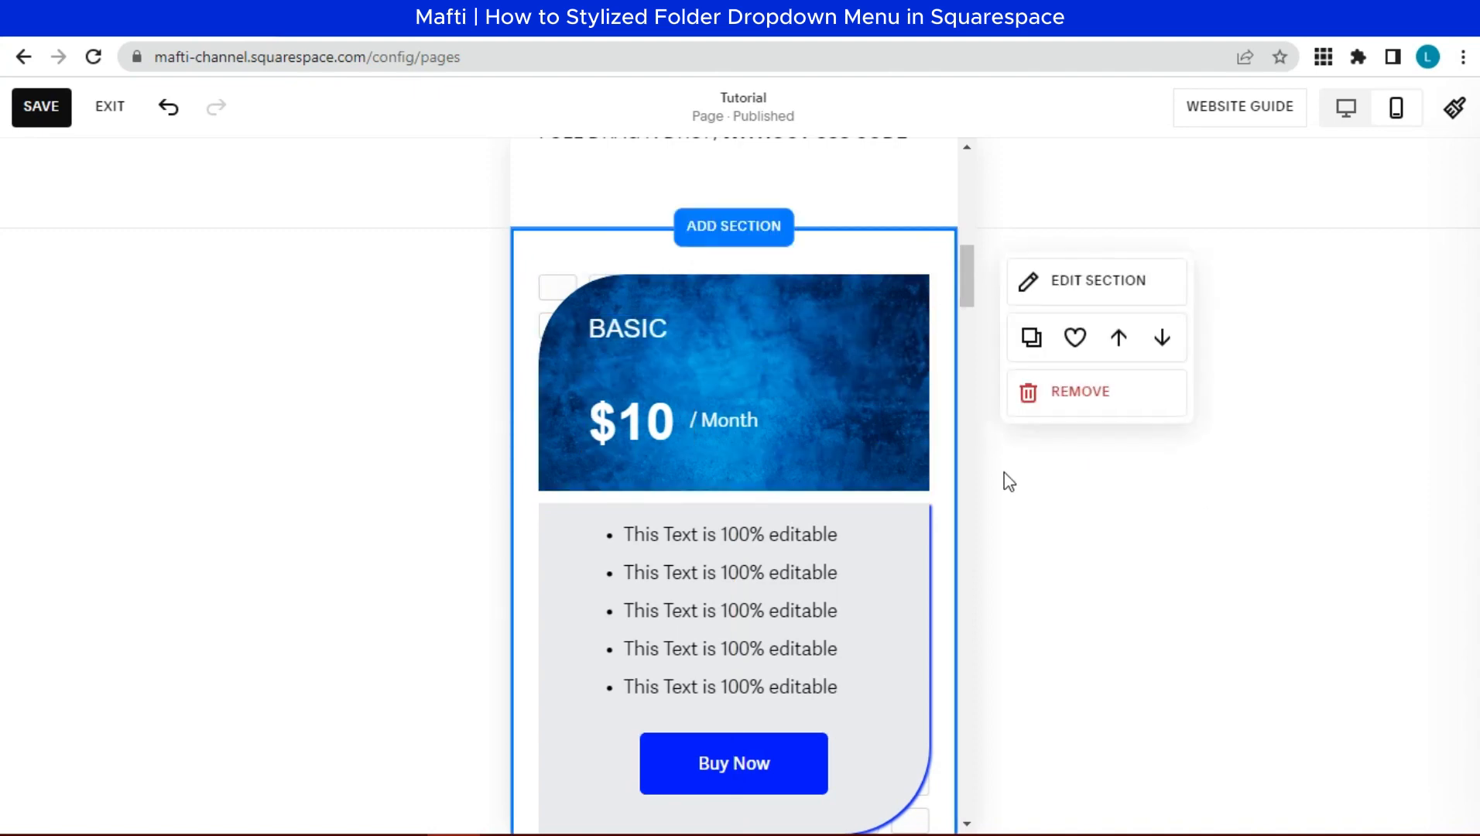
pyautogui.scroll(-1, 1003, 471)
pyautogui.click(639, 309)
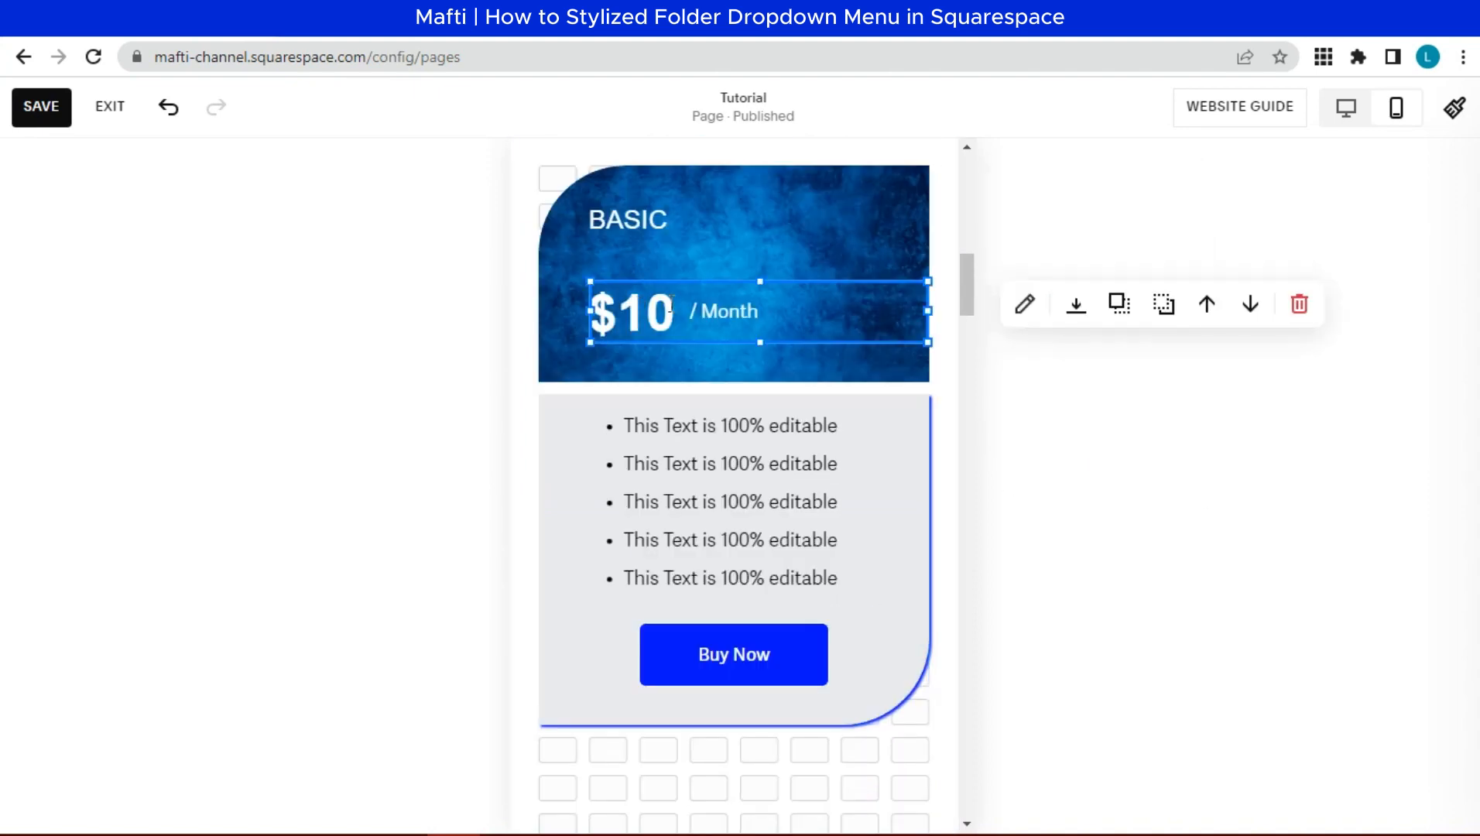
pyautogui.click(1025, 310)
pyautogui.click(809, 258)
pyautogui.scroll(1, 823, 320)
pyautogui.click(646, 420)
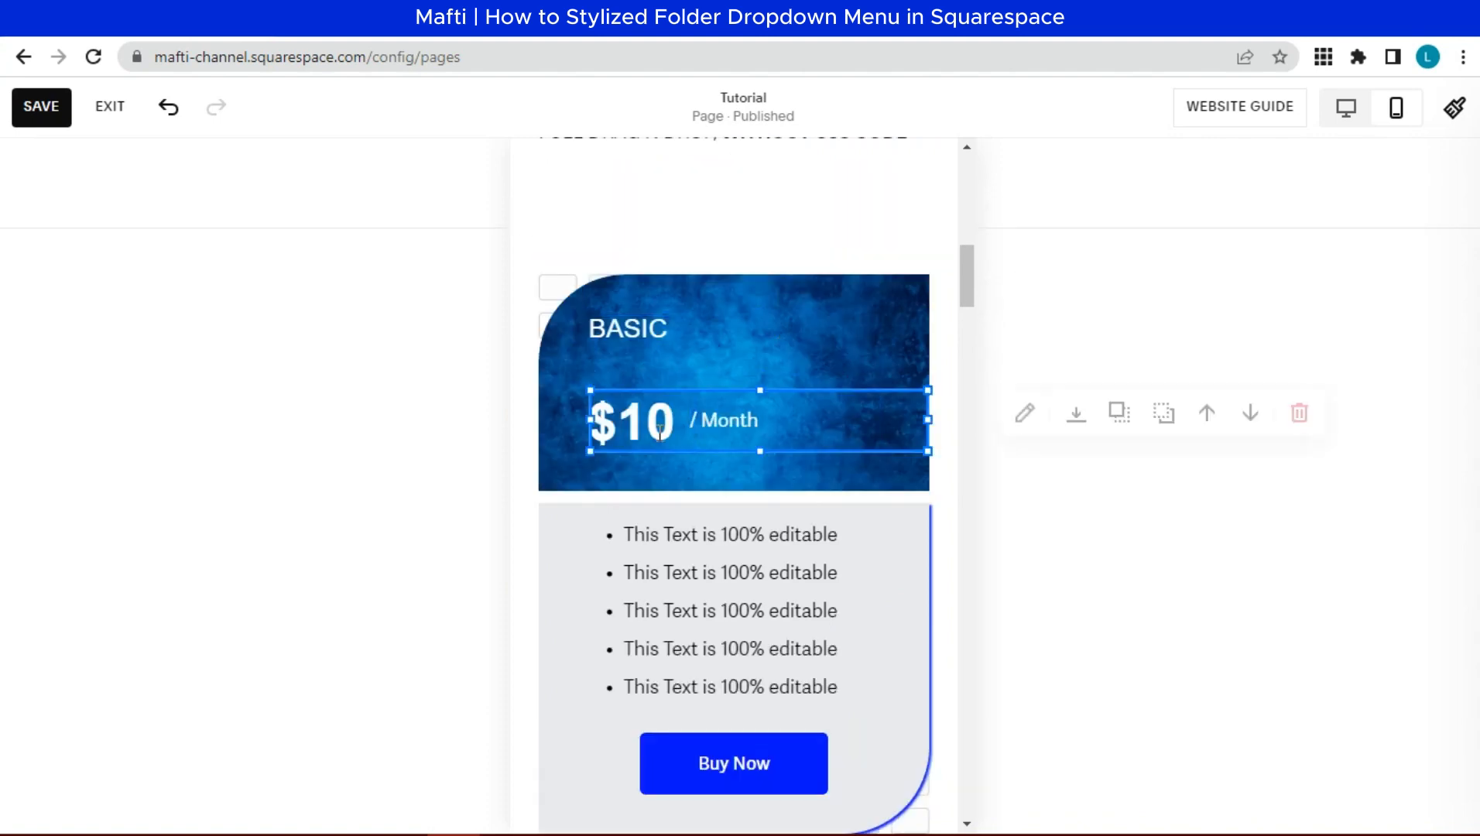
pyautogui.click(1024, 416)
pyautogui.moveTo(761, 410)
pyautogui.mouseDown()
pyautogui.moveTo(759, 436)
pyautogui.moveTo(783, 432)
pyautogui.moveTo(787, 506)
pyautogui.moveTo(795, 498)
pyautogui.mouseUp()
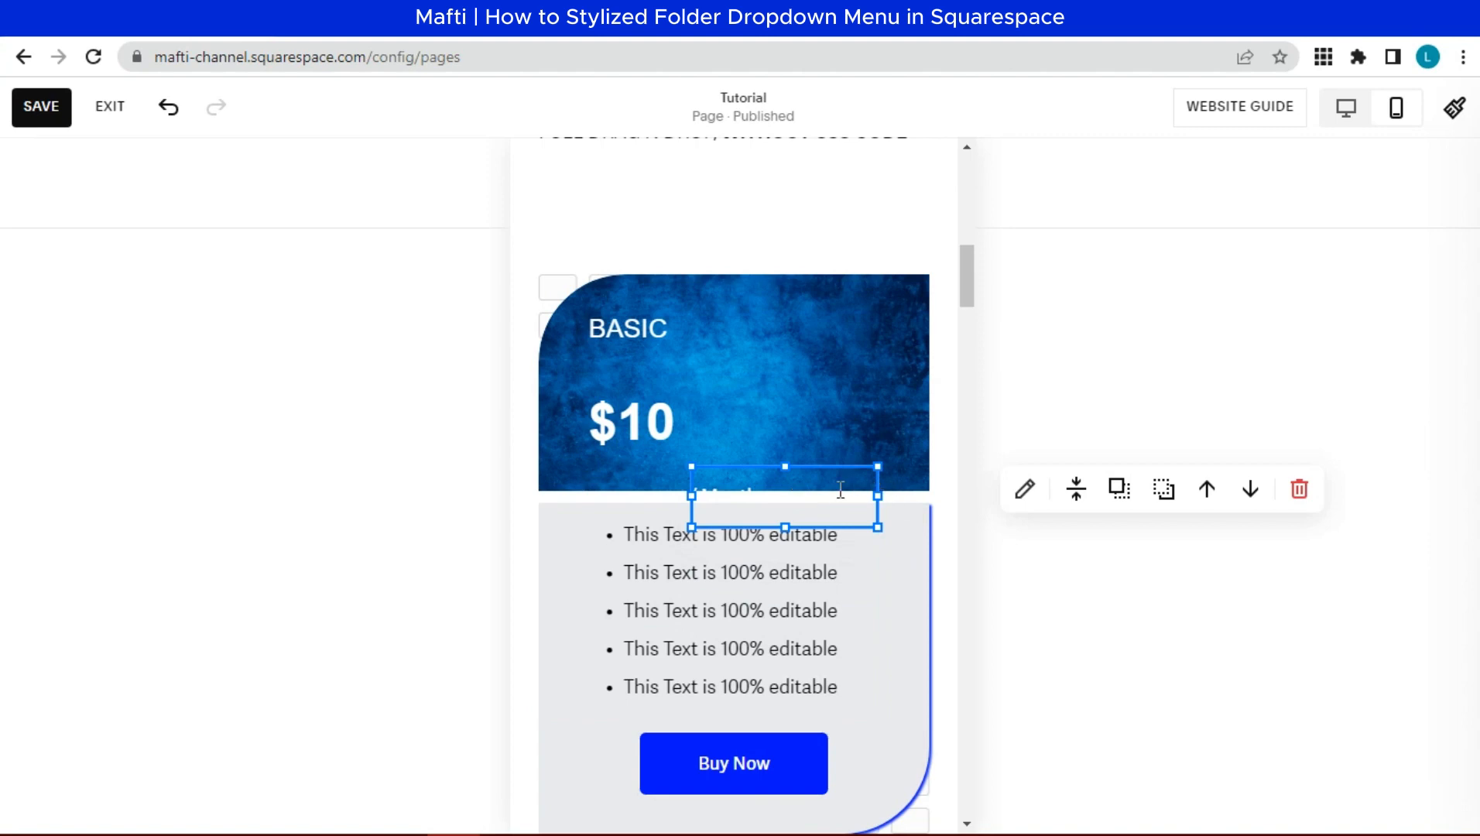
pyautogui.moveTo(801, 443); pyautogui.dragTo(797, 418)
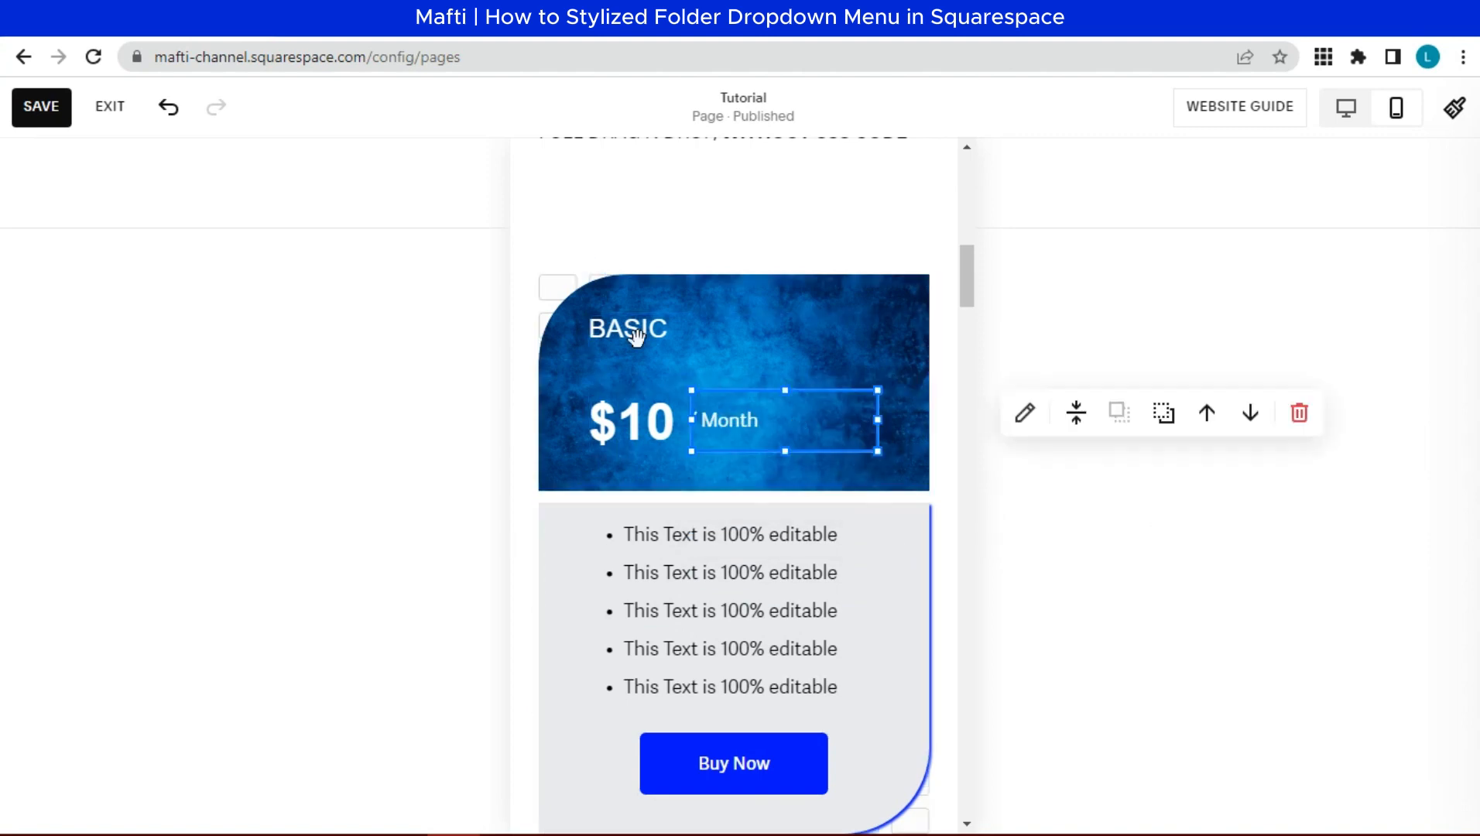
# - Vertically centre the BASIC title within its text block
pyautogui.click(630, 329)
pyautogui.click(1059, 502)
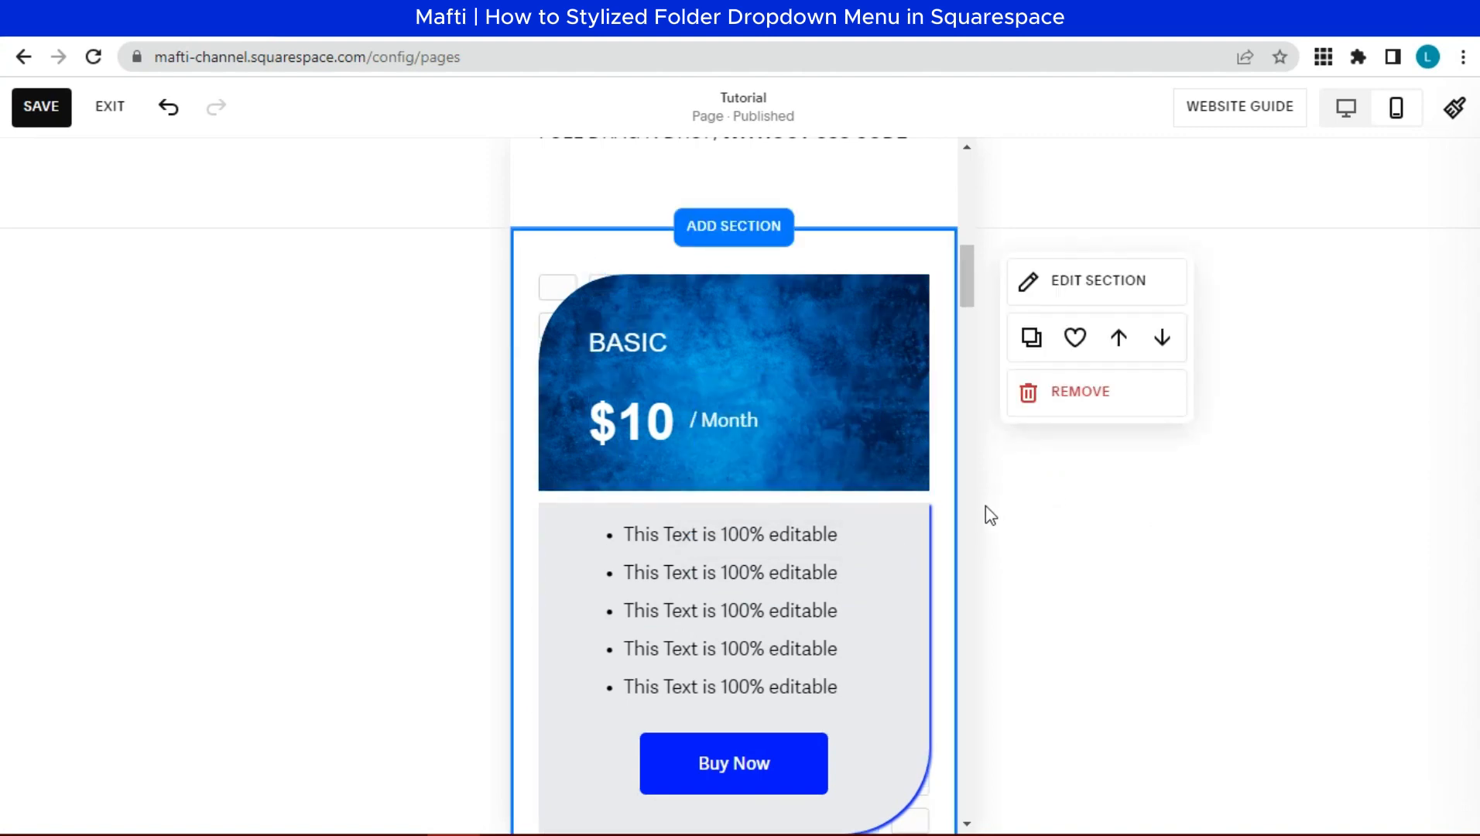
pyautogui.scroll(-10, 962, 590)
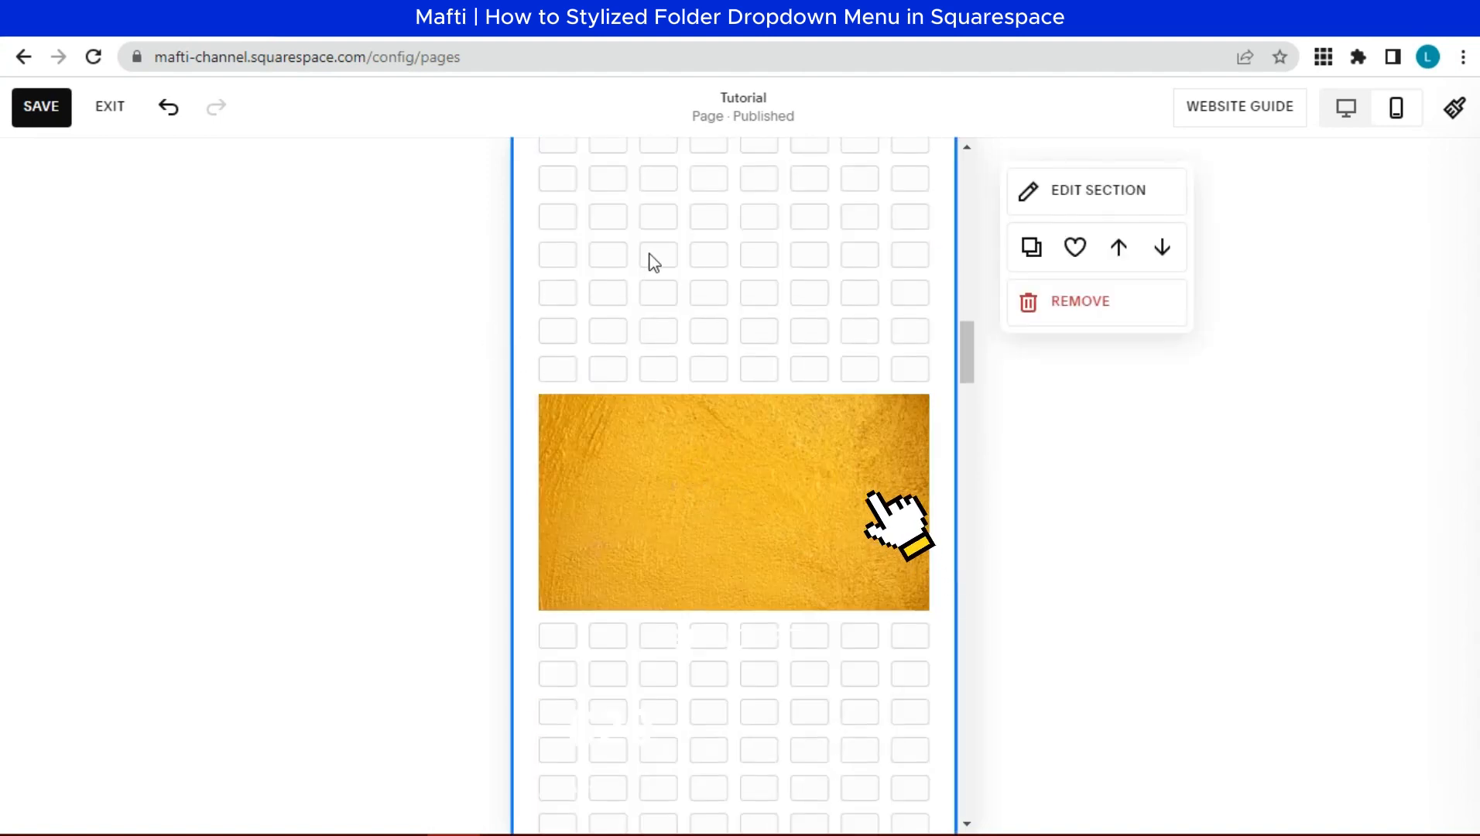
# - Select all STANDART card elements and move them up together to just below the BASIC card
pyautogui.moveTo(586, 547); pyautogui.dragTo(800, 562)
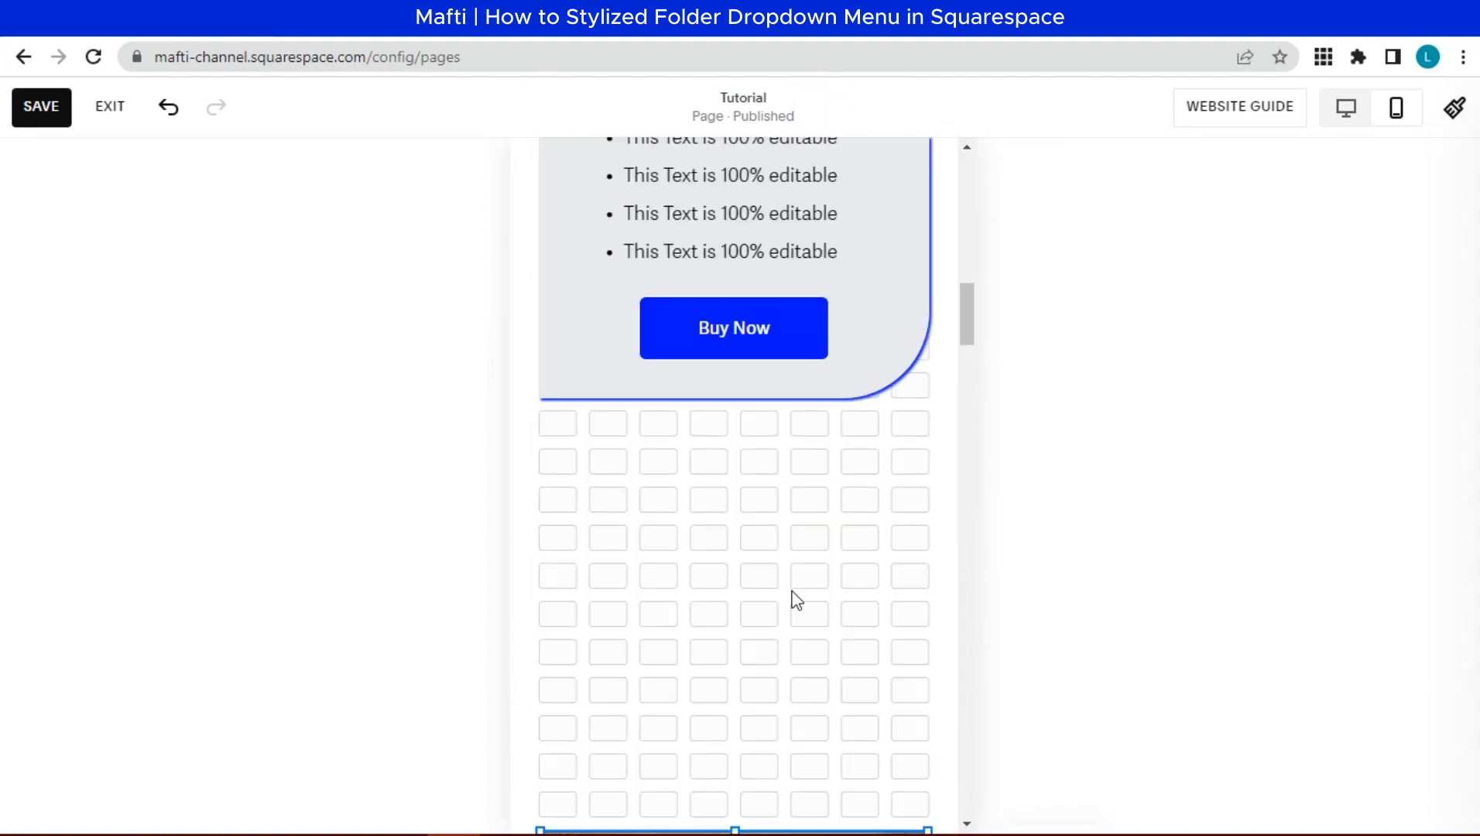
pyautogui.scroll(-3, 796, 600)
pyautogui.moveTo(801, 389); pyautogui.dragTo(799, 236)
pyautogui.scroll(-2, 517, 405)
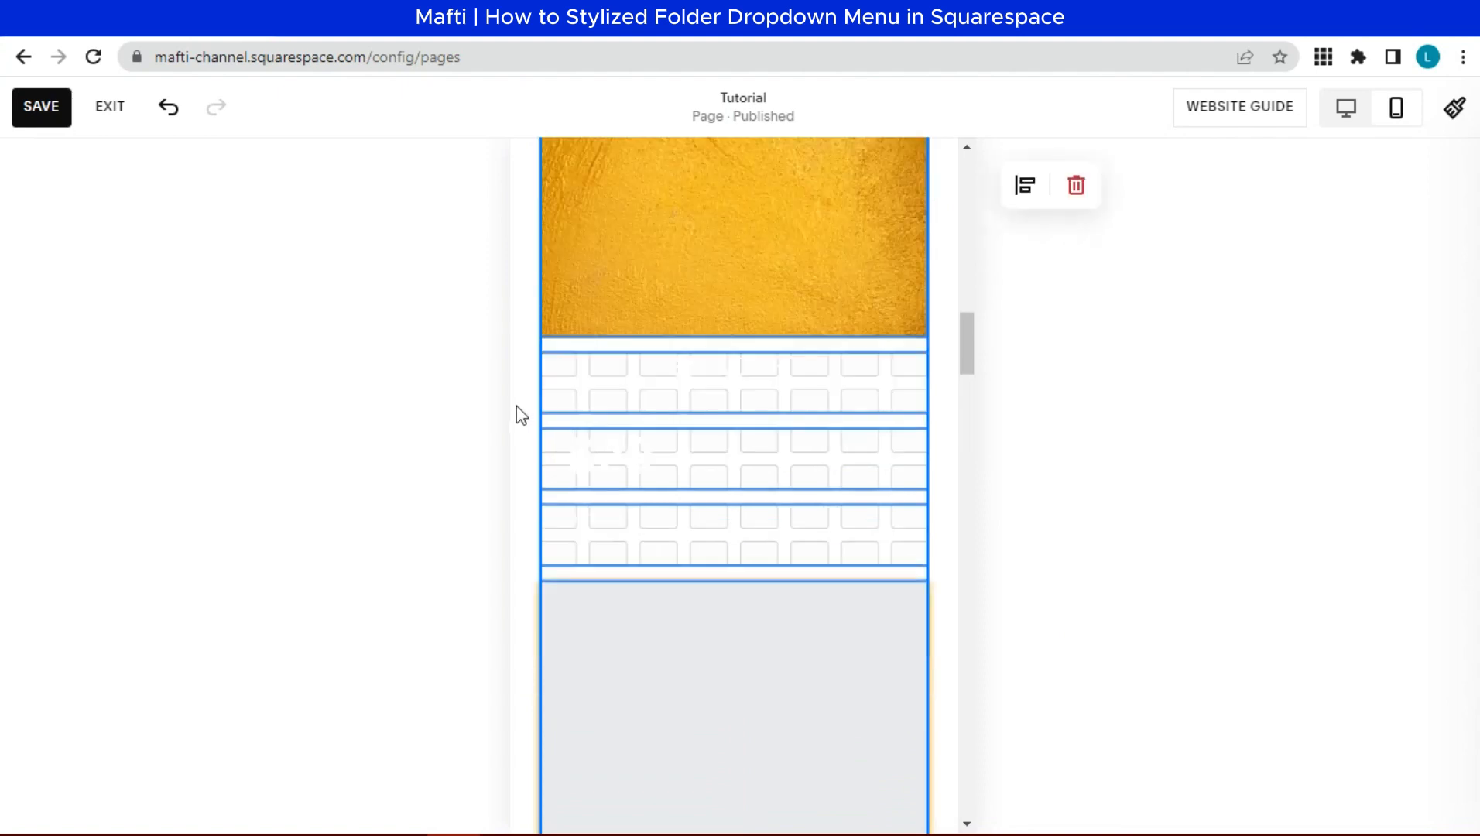
# - Select the STANDART, $20 and / Month text blocks and move them together onto the gold image
pyautogui.click(520, 367)
pyautogui.scroll(1, 520, 367)
pyautogui.moveTo(529, 355); pyautogui.dragTo(693, 514)
pyautogui.scroll(1, 688, 480)
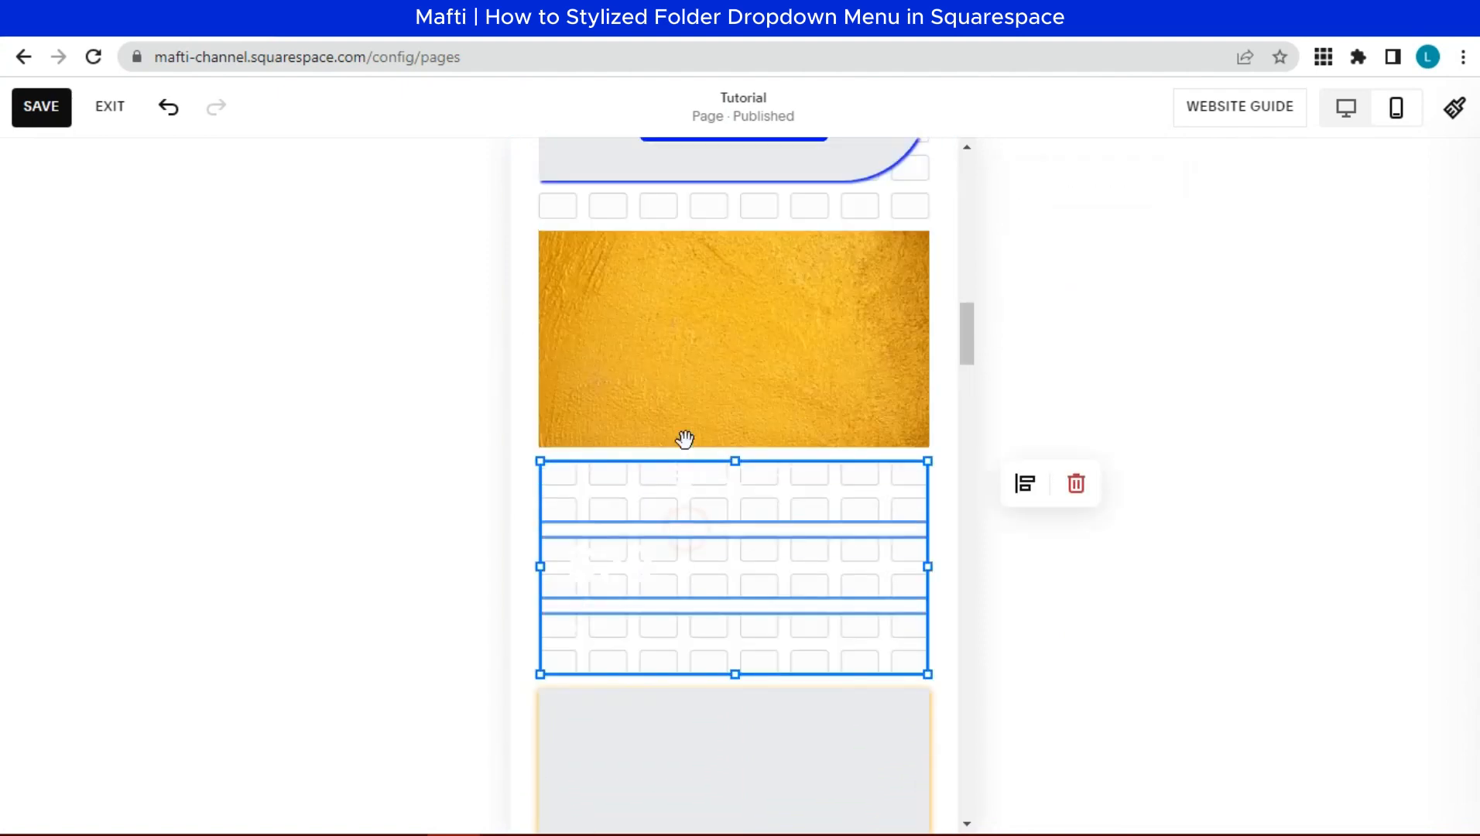
pyautogui.moveTo(685, 452); pyautogui.dragTo(684, 317)
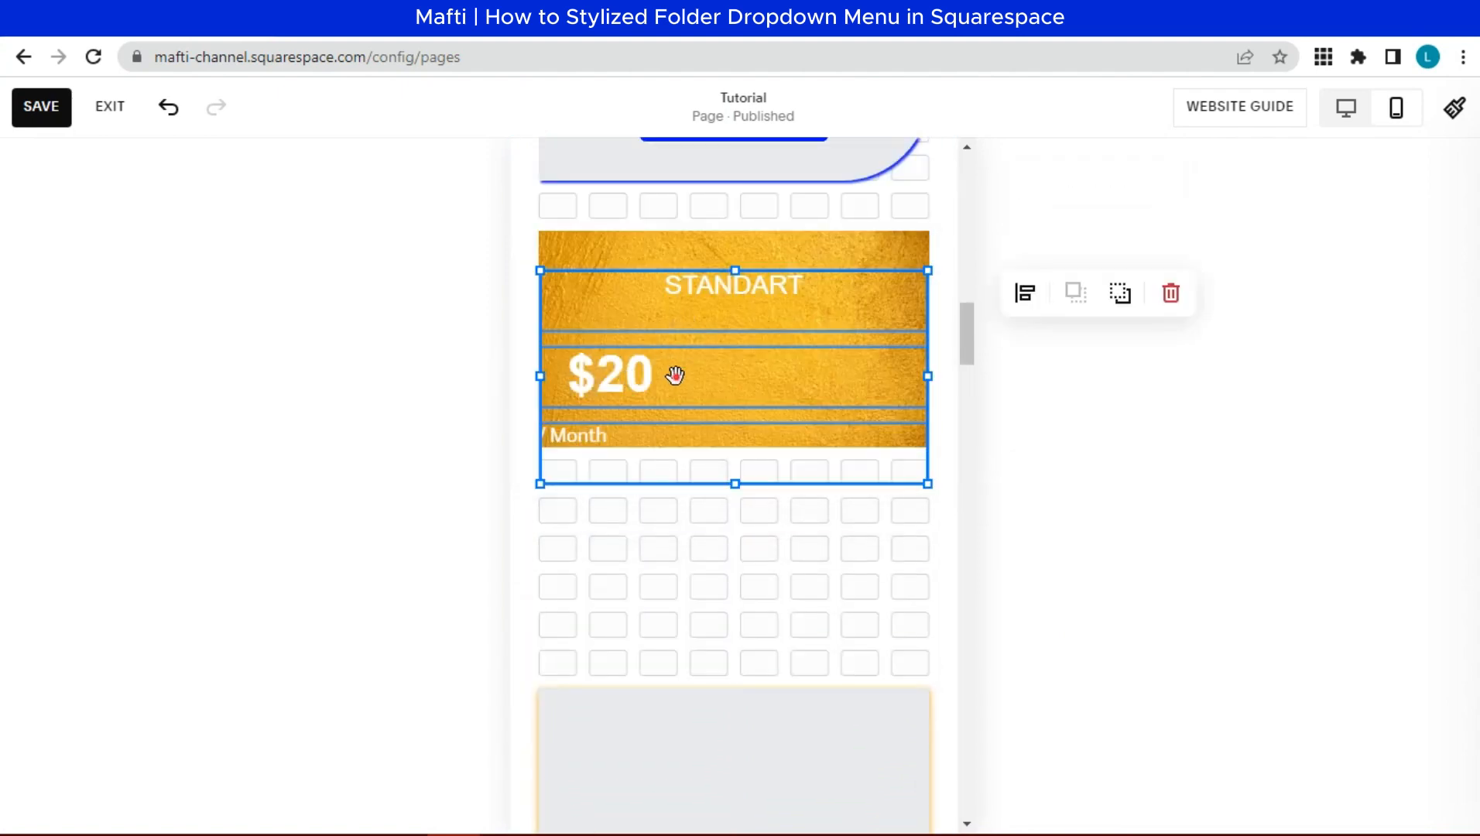
# - Vertically centre the STANDART title within its text block
pyautogui.click(753, 291)
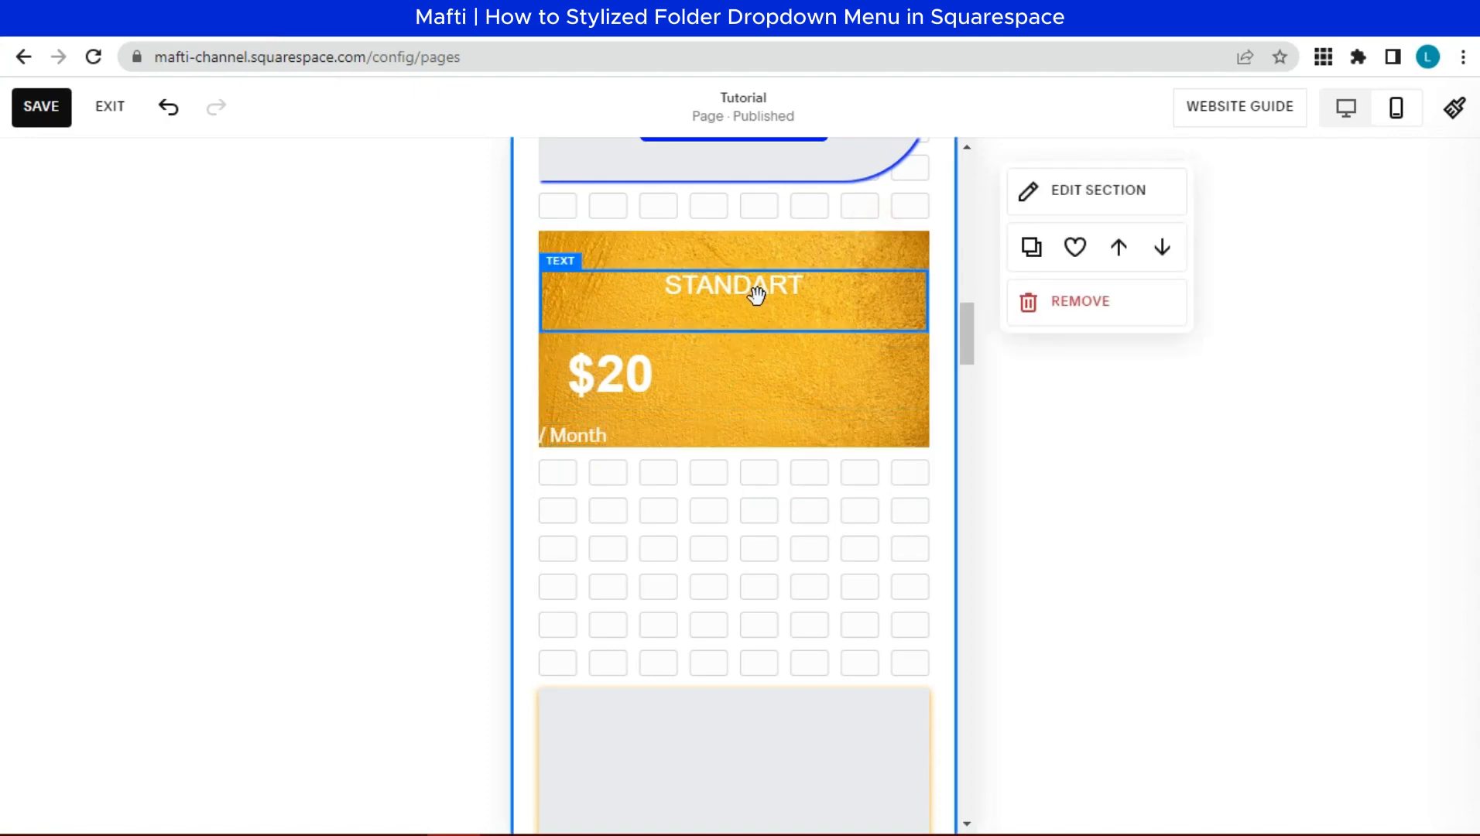
pyautogui.click(1075, 292)
pyautogui.click(1123, 346)
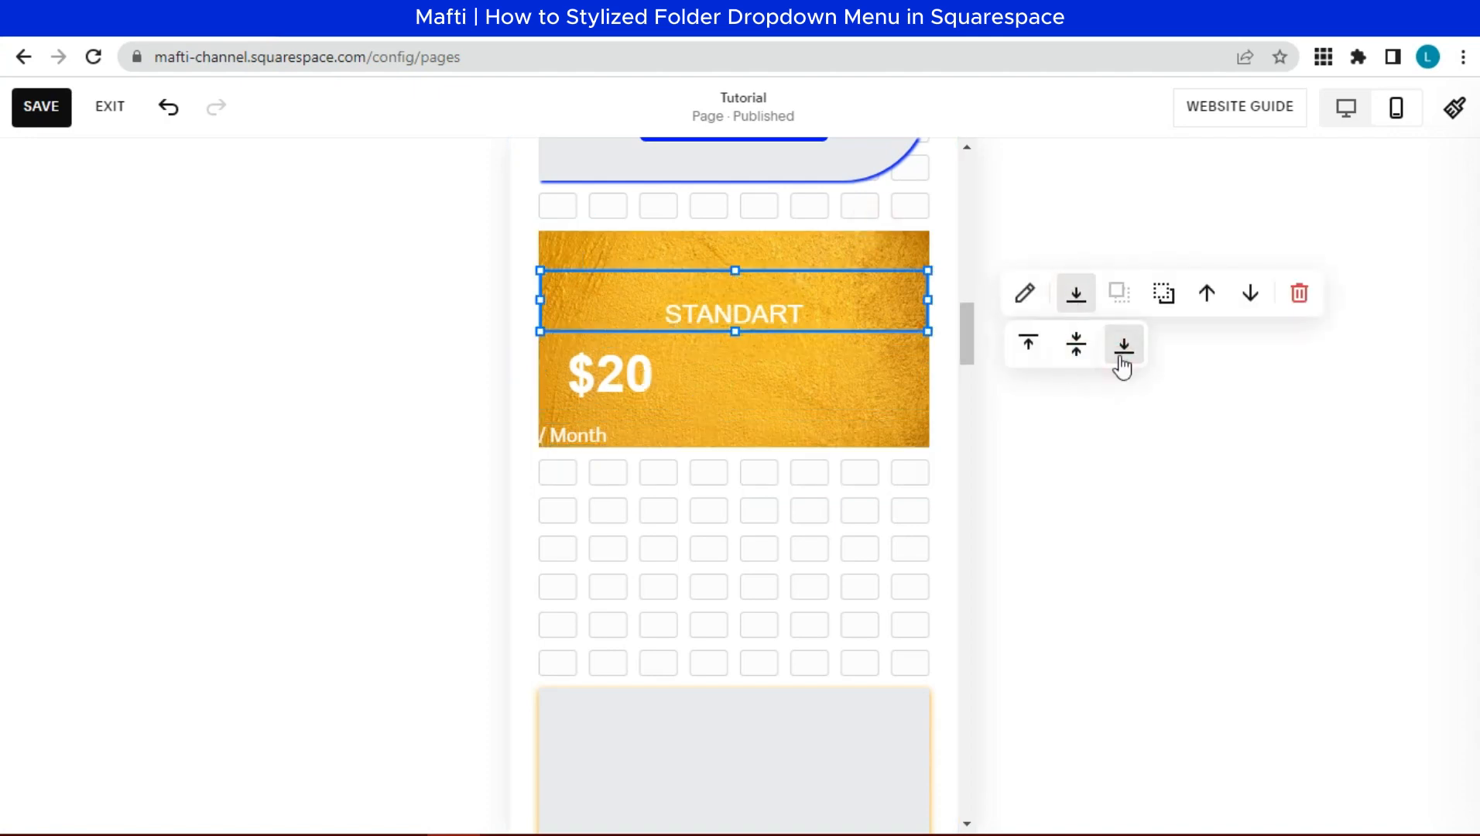
pyautogui.click(767, 360)
# - Place / Month beside $20 on the gold image, with $20 right-aligned and / Month vertically centred
pyautogui.click(602, 440)
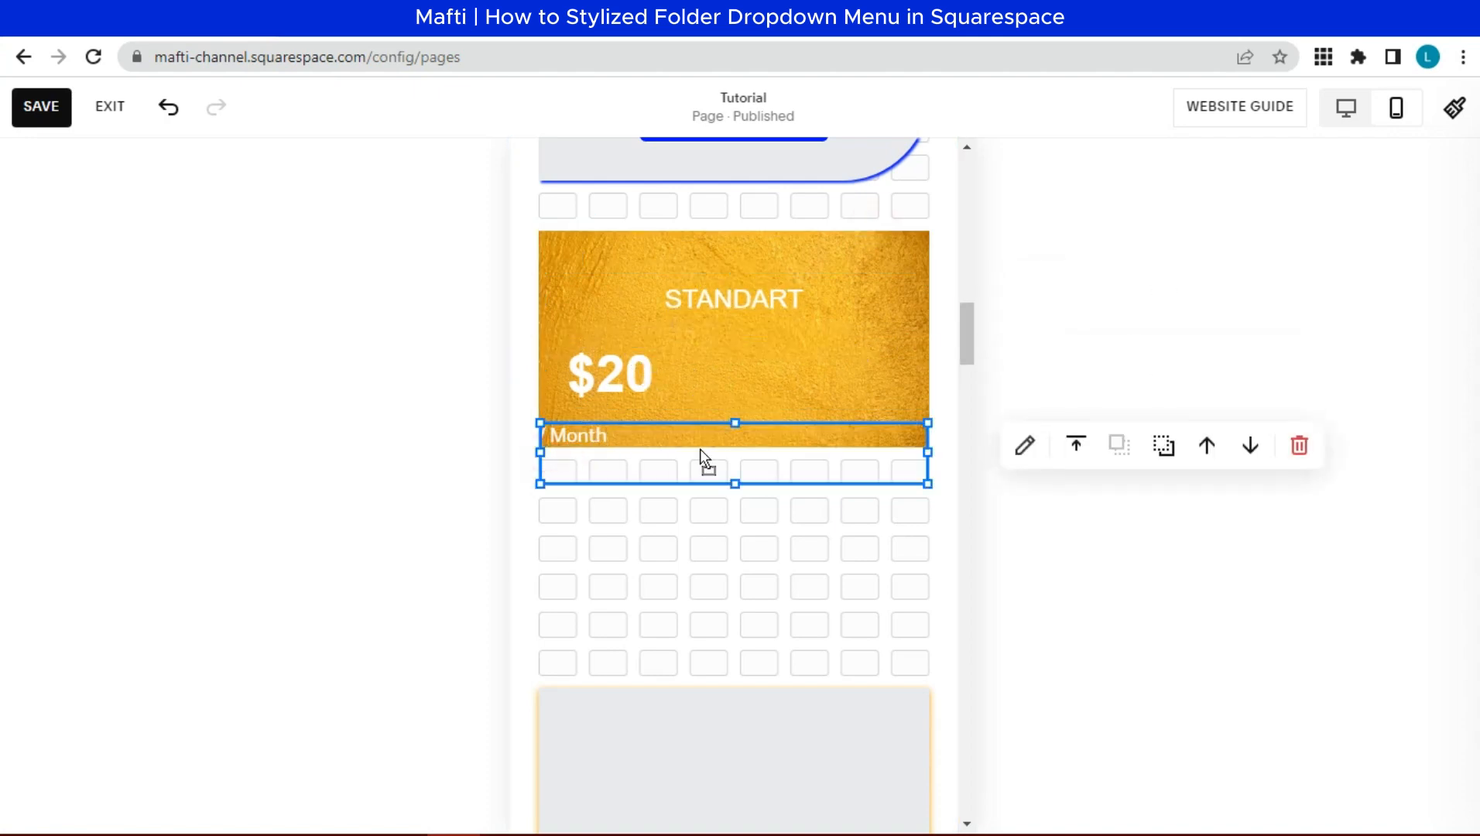
pyautogui.moveTo(701, 451); pyautogui.dragTo(737, 380)
pyautogui.doubleClick(660, 373)
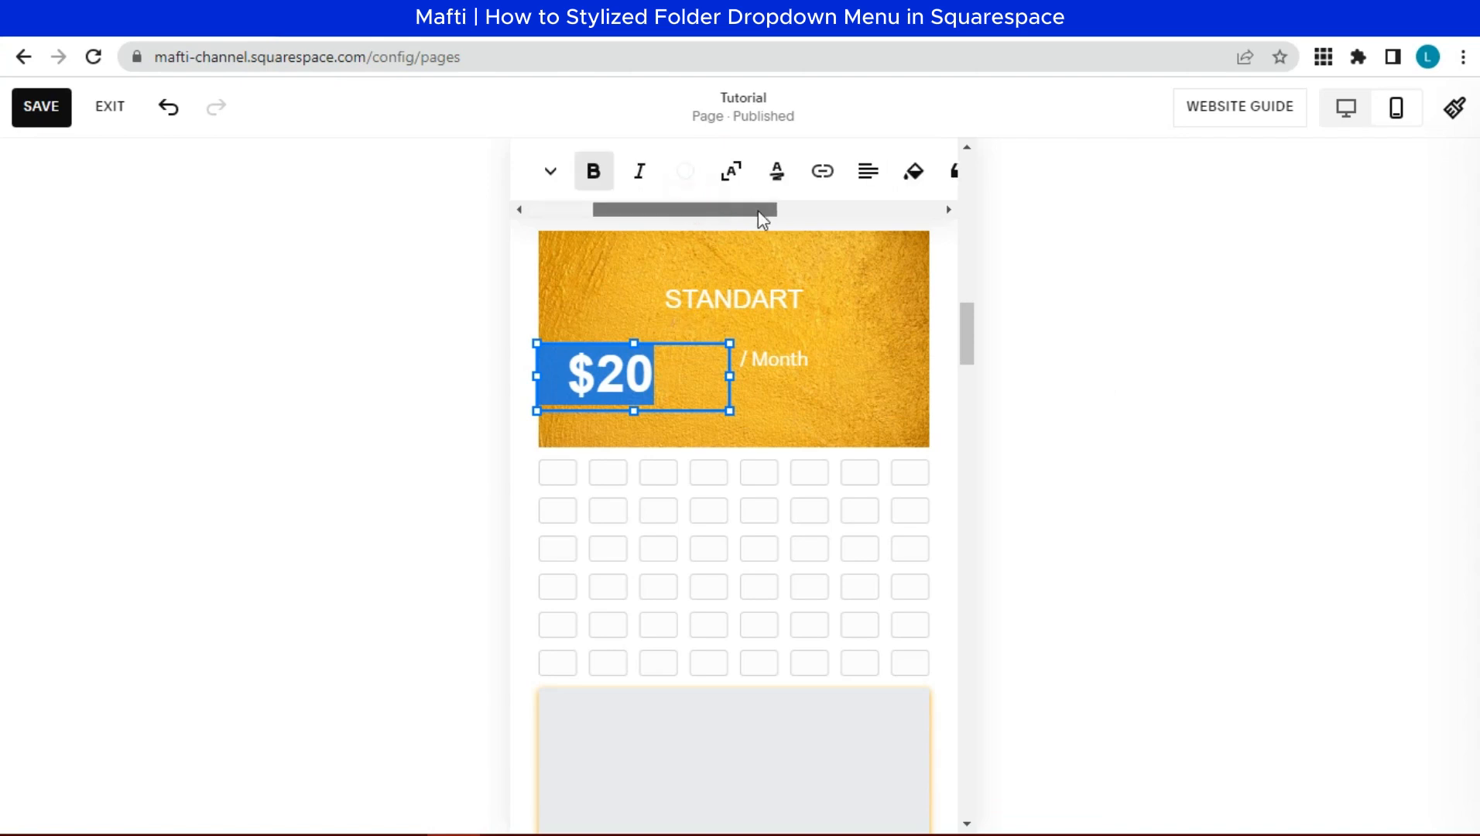
pyautogui.click(629, 169)
pyautogui.click(782, 360)
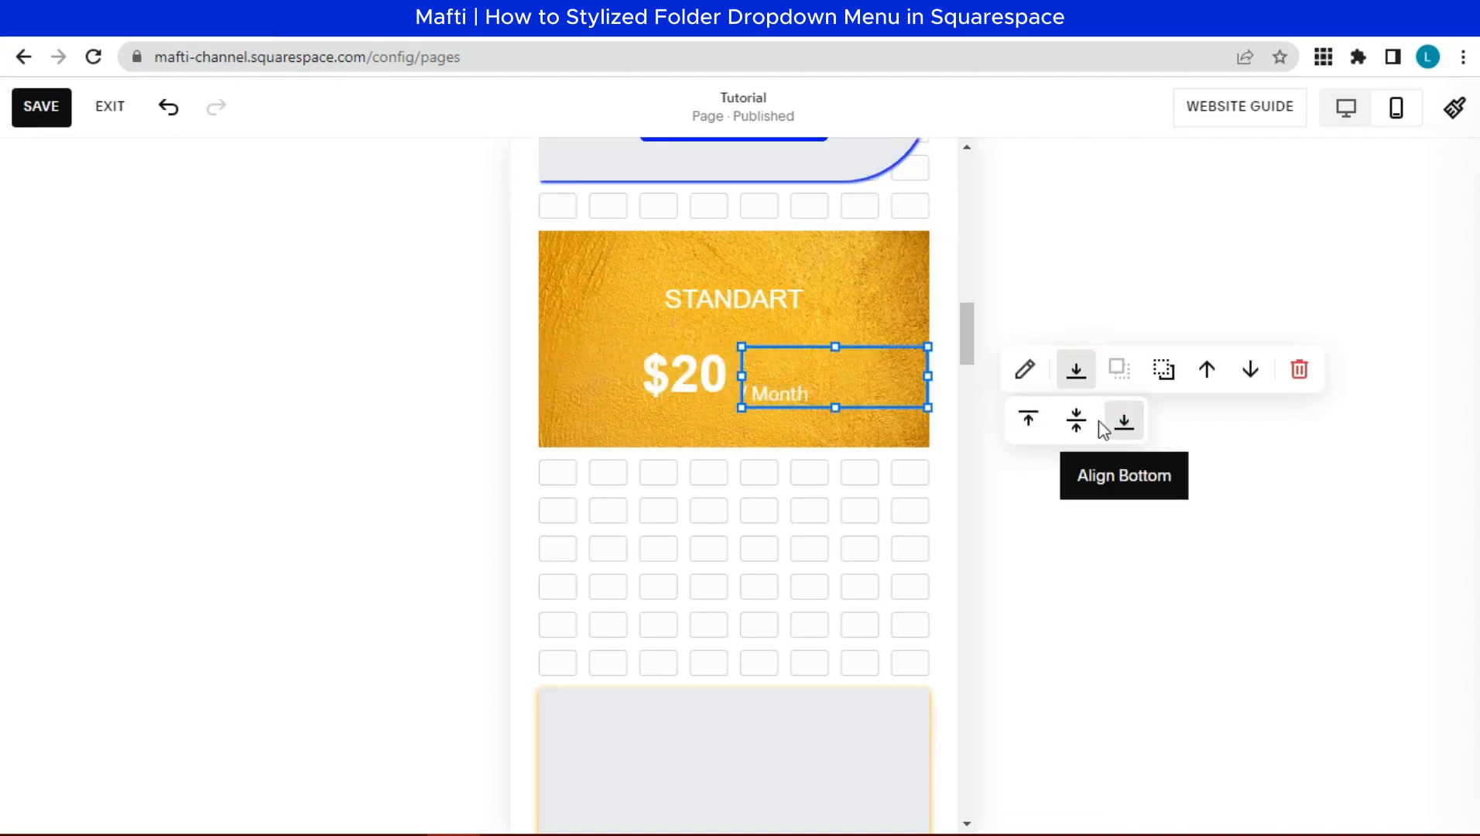
pyautogui.click(941, 460)
# - Move the STANDART card's grey shape directly below the gold image and place the feature list and Buy Now button on it
pyautogui.moveTo(737, 701); pyautogui.dragTo(740, 469)
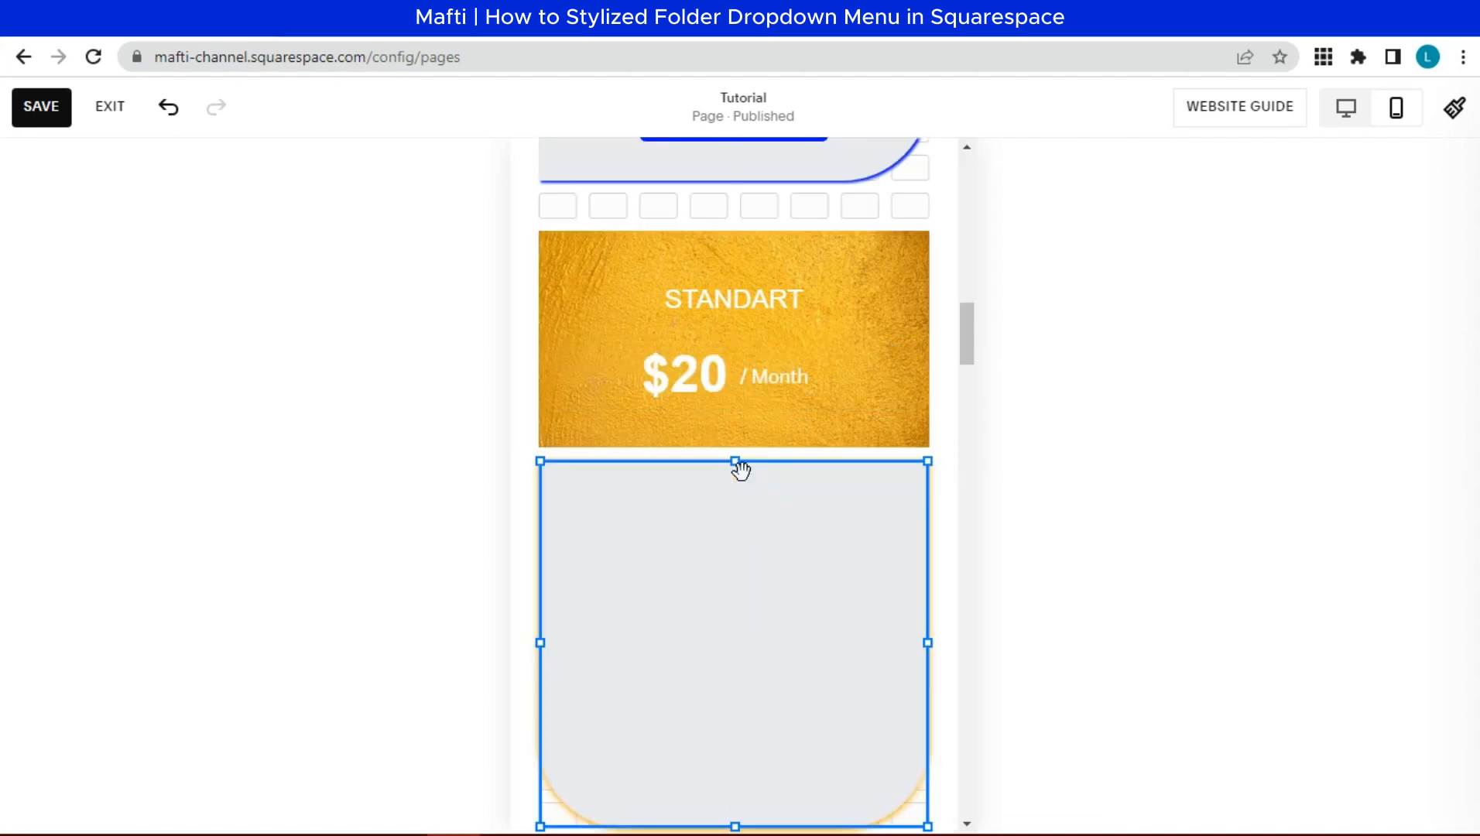
pyautogui.scroll(-5, 738, 469)
pyautogui.moveTo(518, 464); pyautogui.dragTo(759, 701)
pyautogui.scroll(3, 763, 727)
pyautogui.moveTo(766, 756); pyautogui.dragTo(771, 219)
pyautogui.scroll(3, 764, 465)
pyautogui.moveTo(767, 524); pyautogui.dragTo(772, 463)
pyautogui.scroll(-1, 771, 624)
# - Align the STANDART feature list to the bottom of its block and centre the Buy Now button horizontally below it
pyautogui.click(620, 753)
pyautogui.click(760, 356)
pyautogui.click(1076, 375)
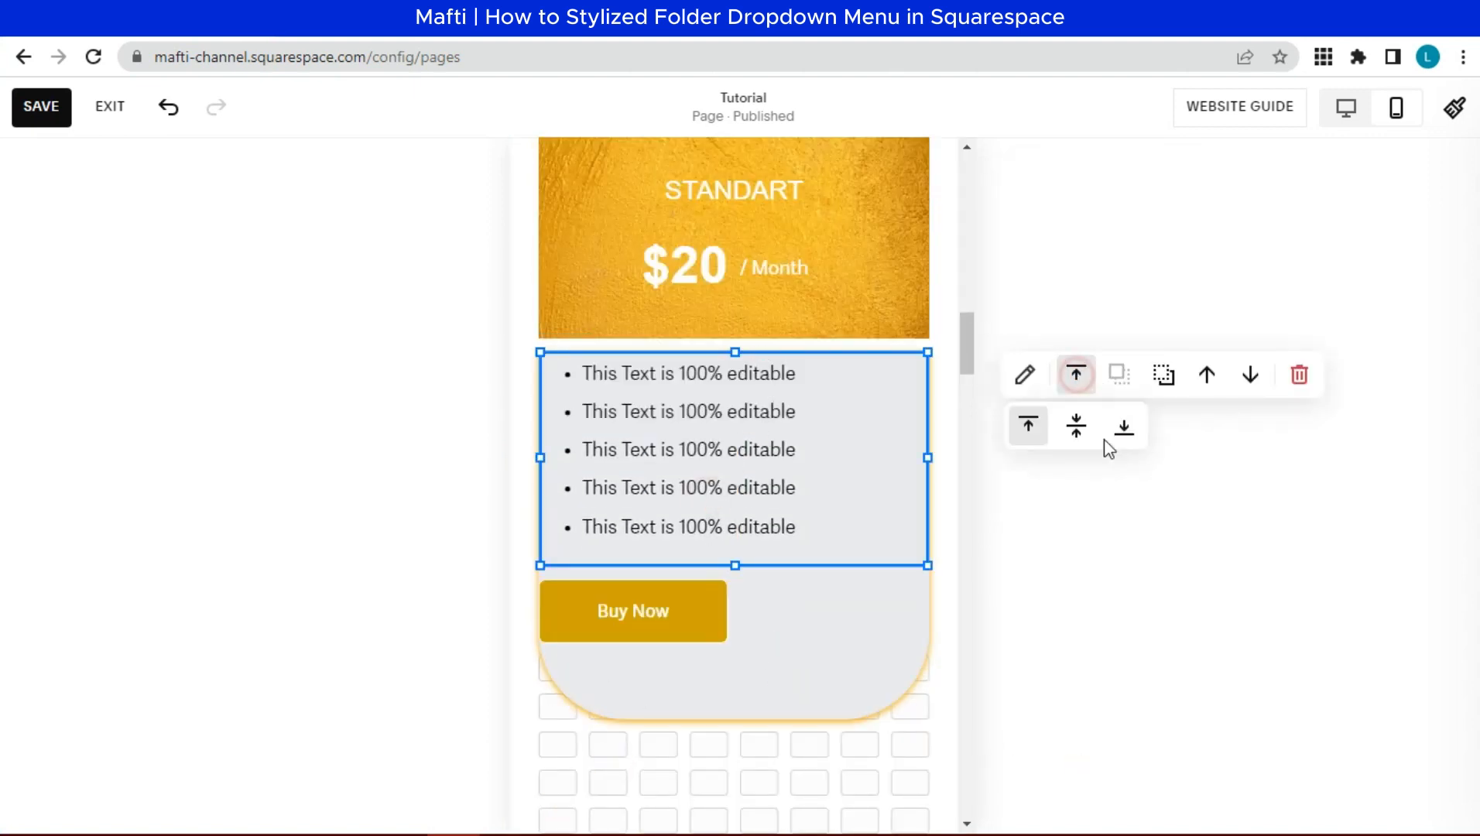
pyautogui.click(1123, 426)
pyautogui.moveTo(684, 598); pyautogui.dragTo(783, 598)
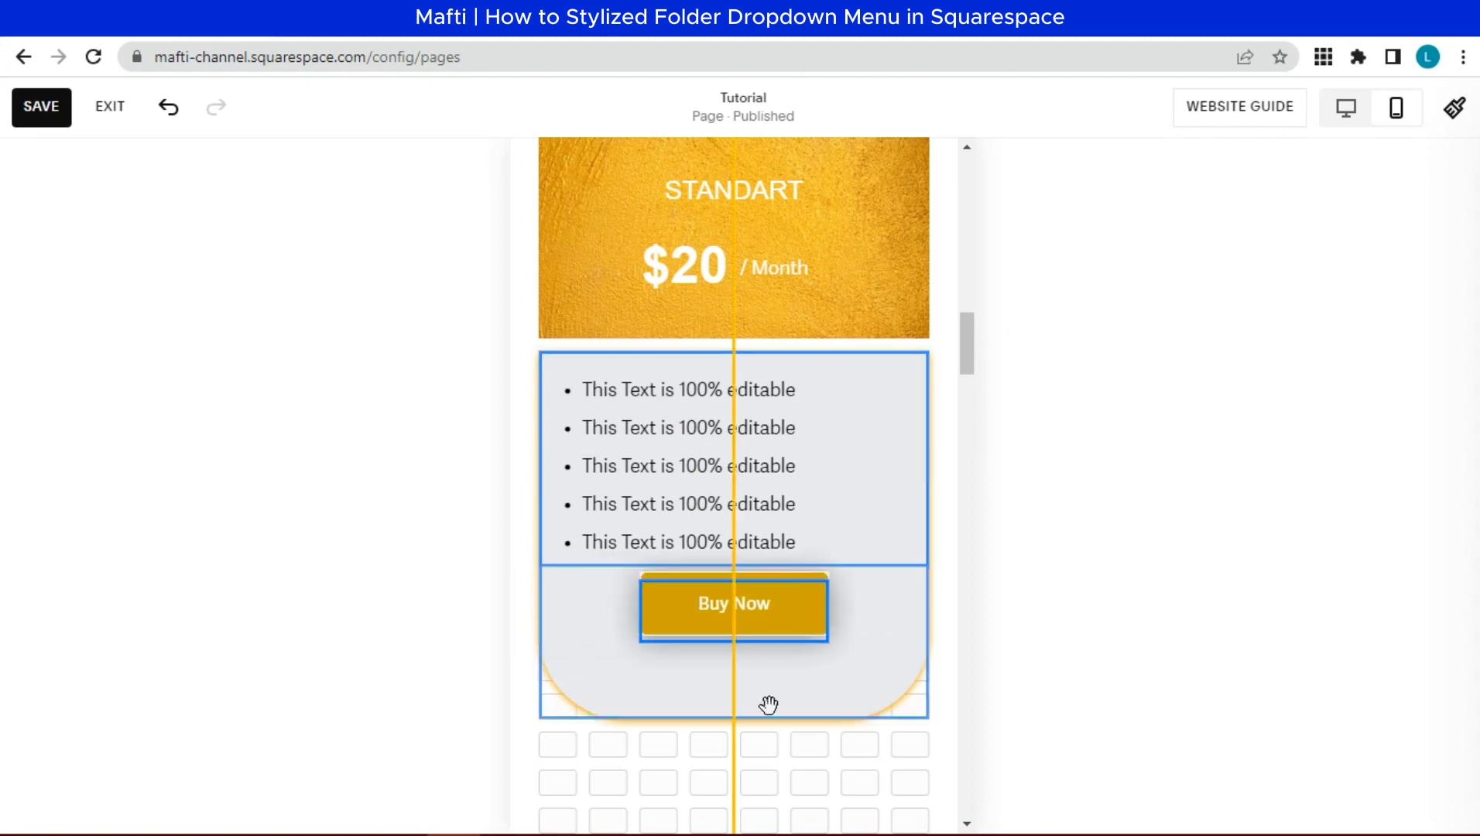
# - Shorten the STANDART card's grey shape by one grid row from its lower edge
pyautogui.click(735, 718)
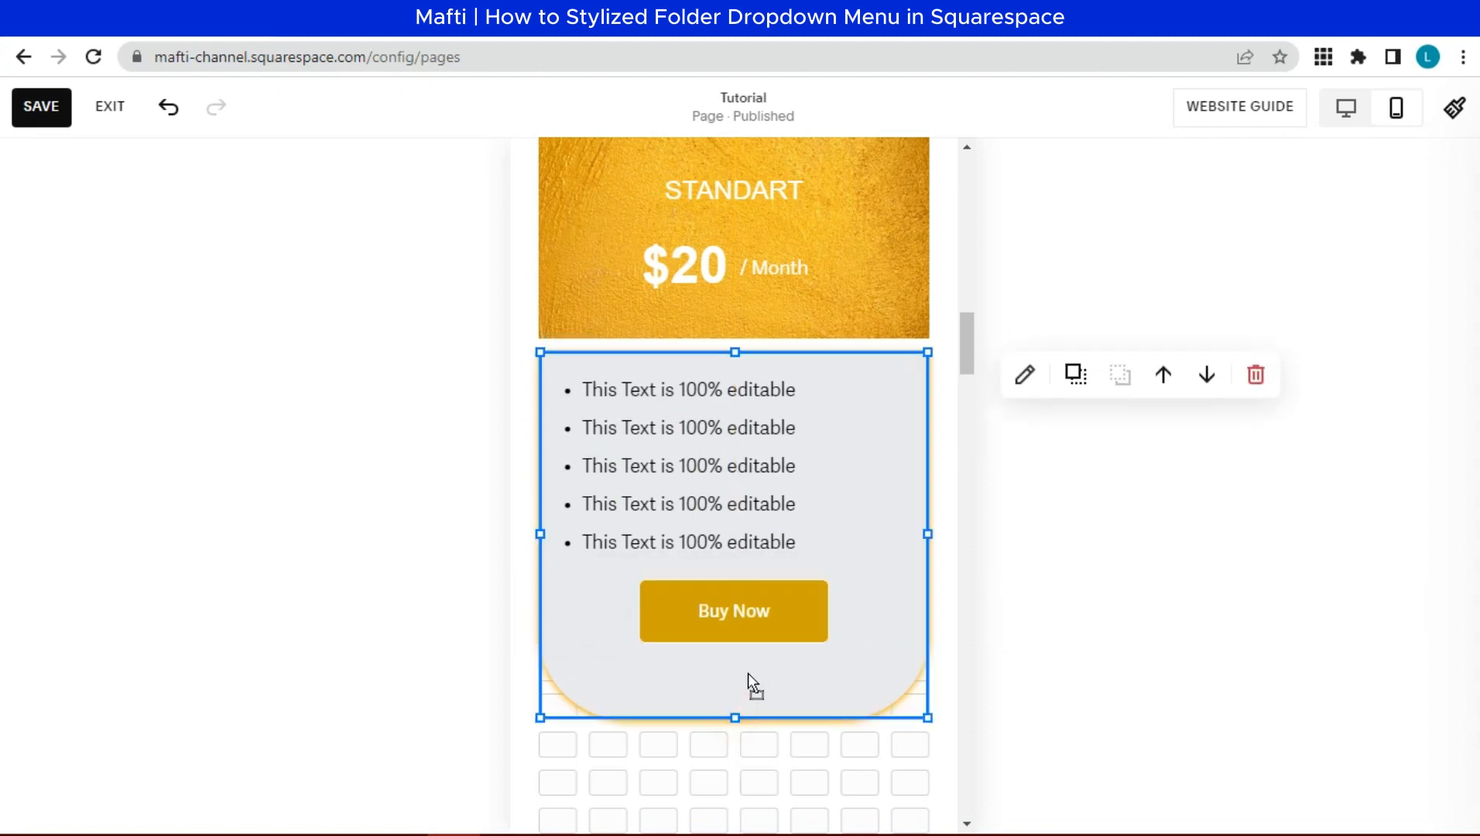
pyautogui.moveTo(748, 673); pyautogui.dragTo(761, 680)
pyautogui.click(920, 742)
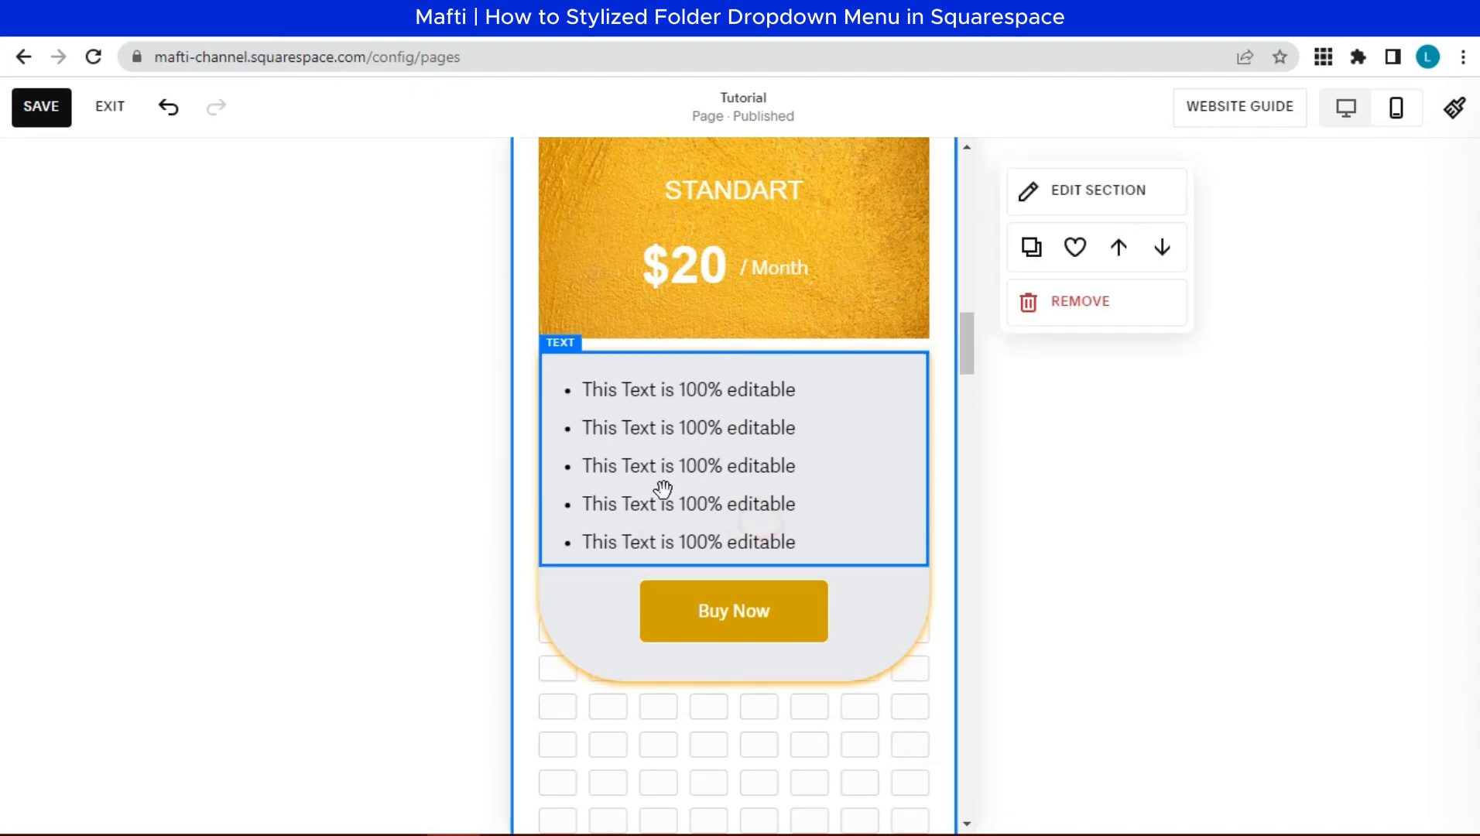
# - Select all PREMIUM card elements and move them up together to one grid row below the STANDART card
pyautogui.scroll(8, 943, 652)
pyautogui.scroll(-15, 942, 652)
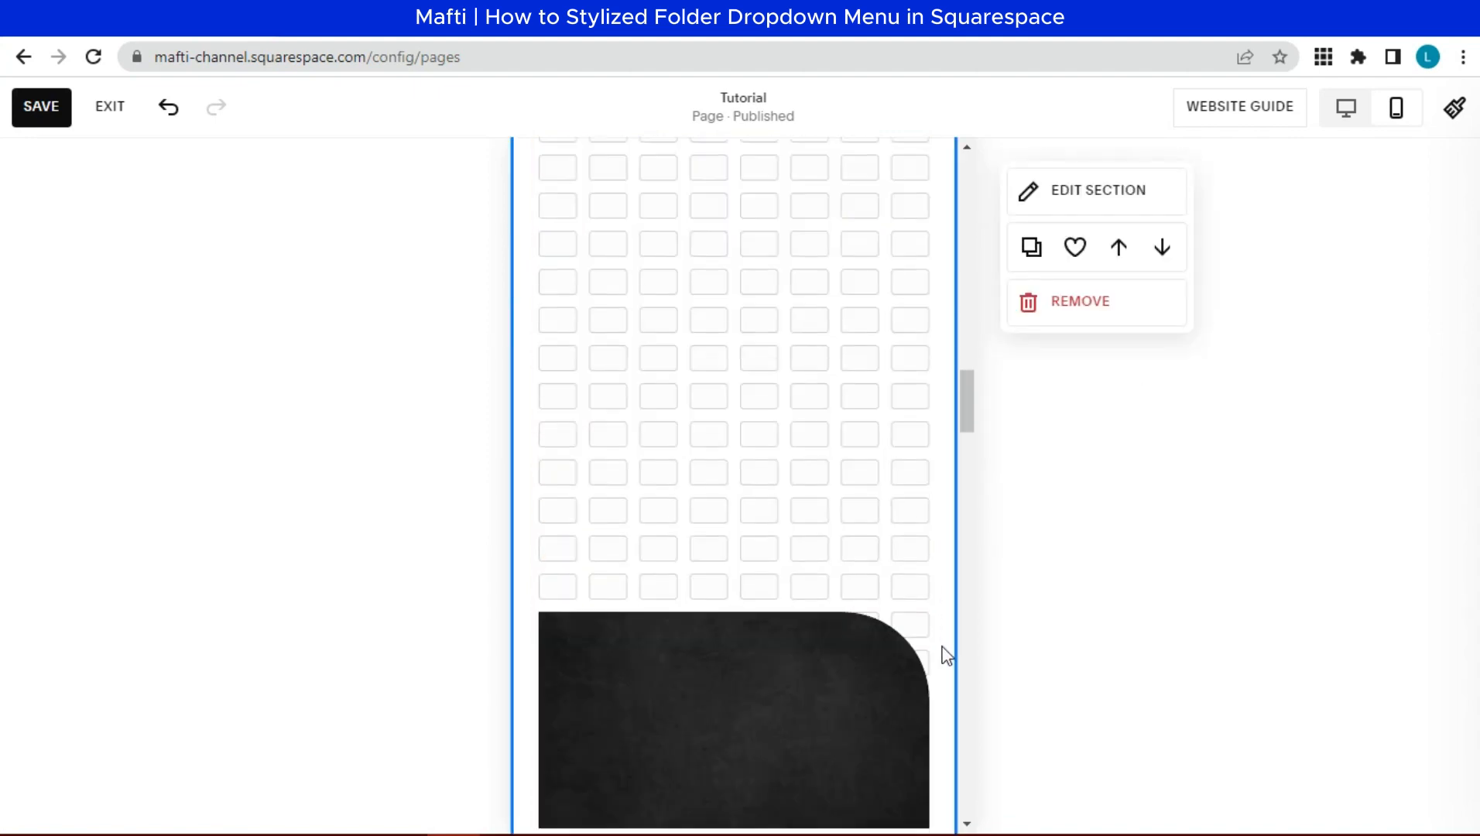
pyautogui.scroll(-4, 941, 650)
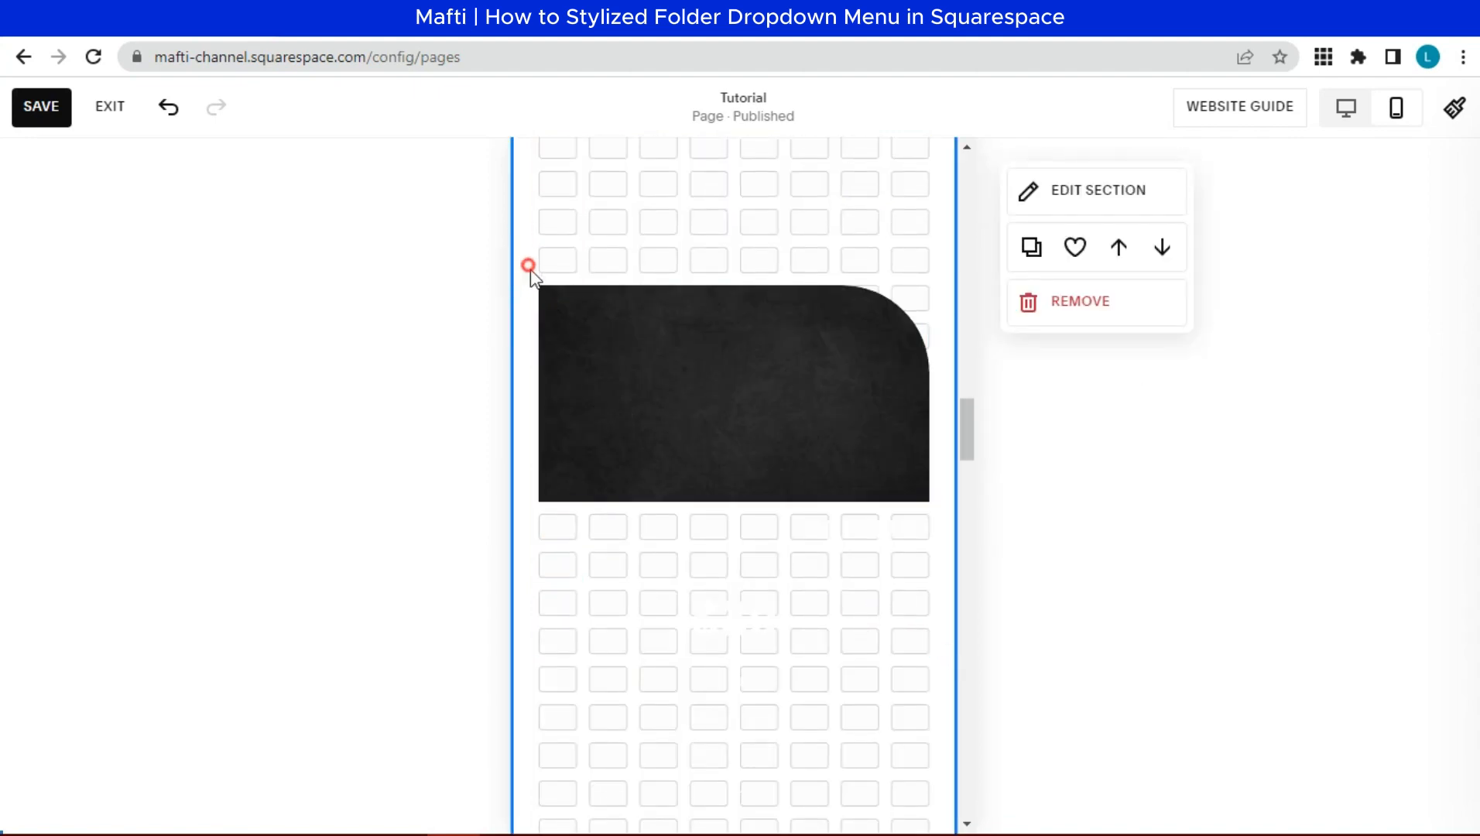
pyautogui.scroll(-10, 700, 574)
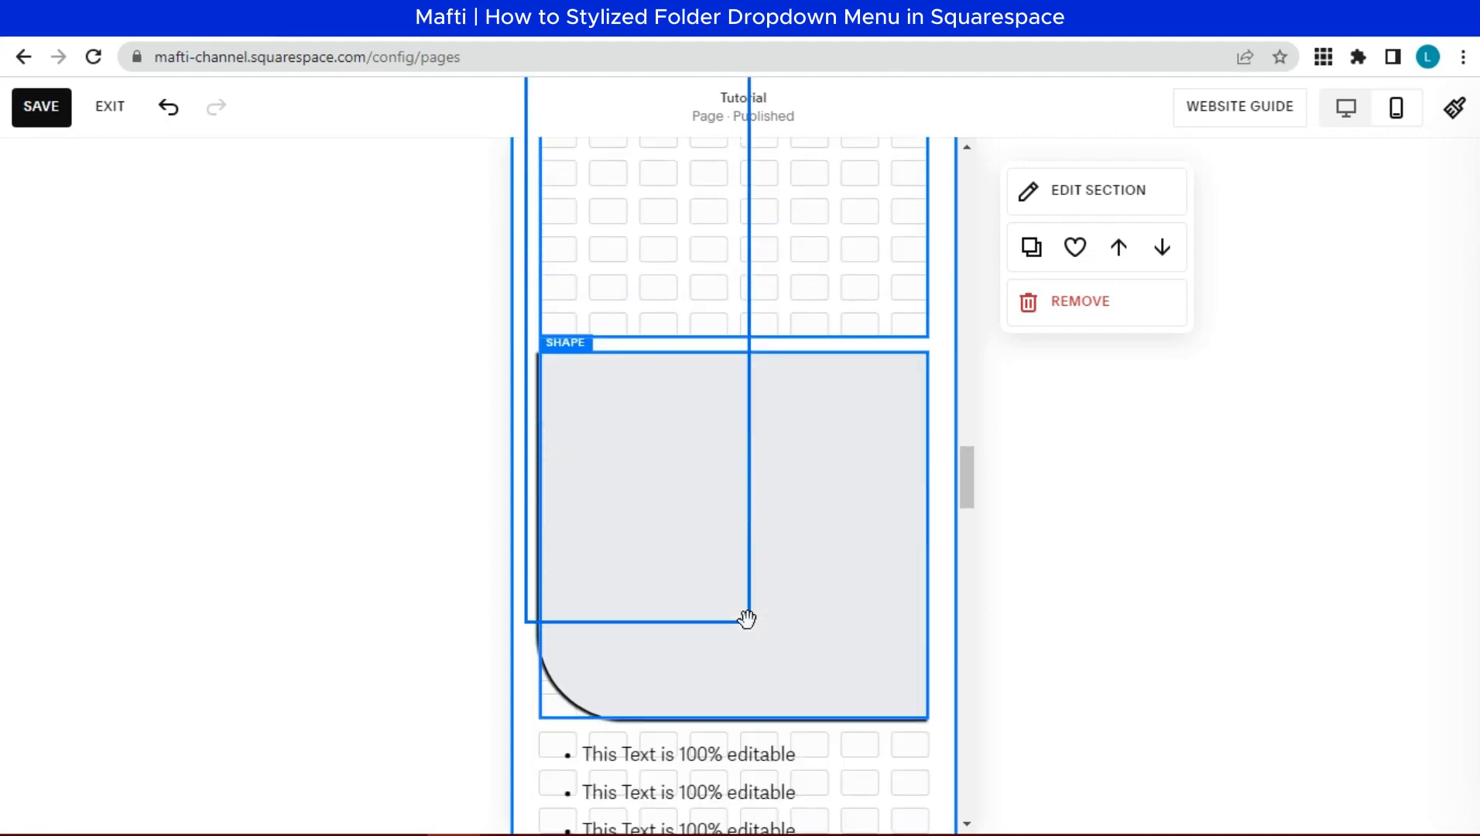
pyautogui.moveTo(774, 698); pyautogui.dragTo(763, 308)
pyautogui.scroll(12, 793, 721)
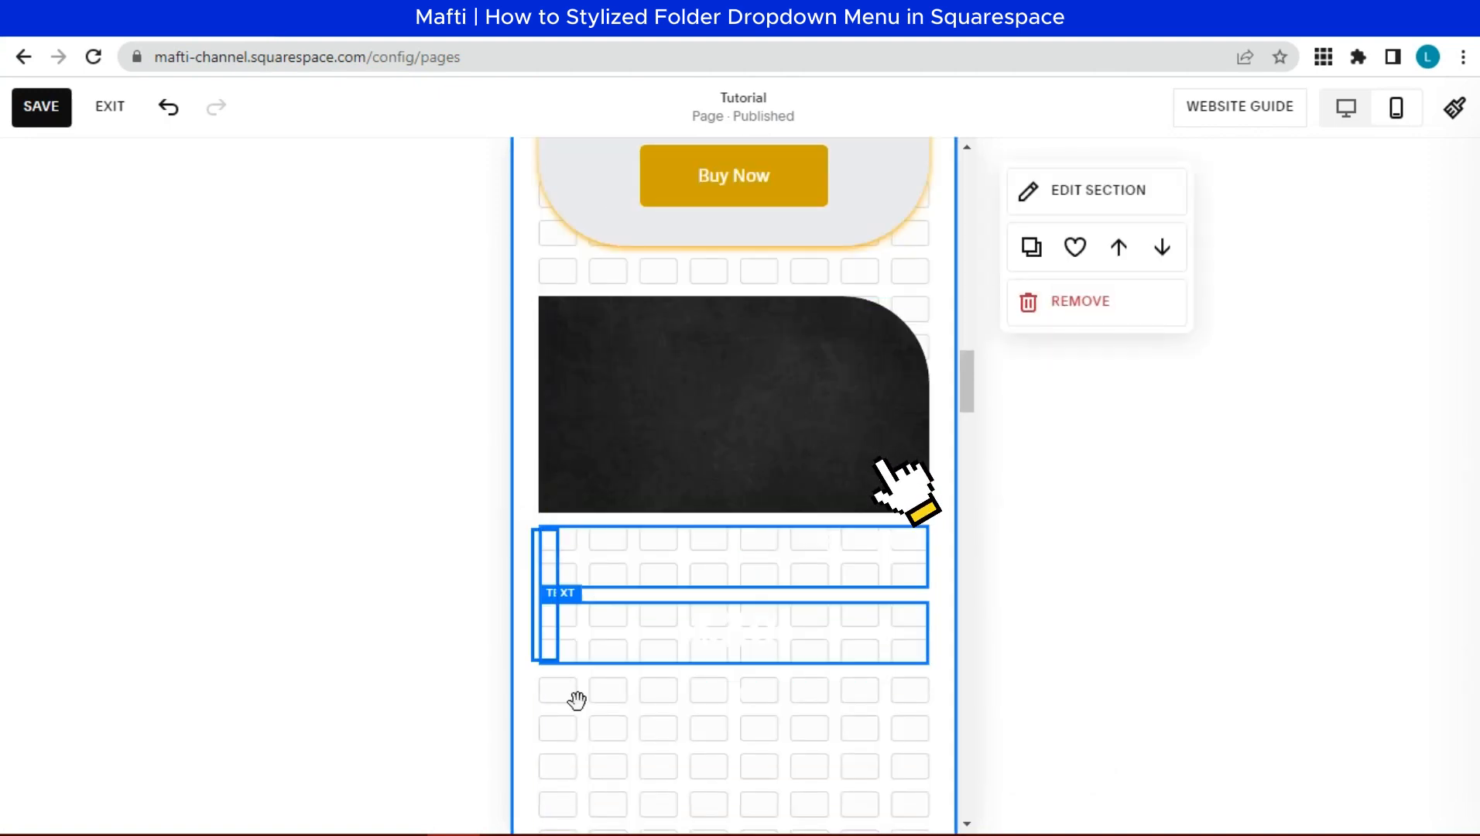
# - Select the PREMIUM, $30 and / Month text blocks and move them together onto the black image
pyautogui.scroll(-2, 661, 673)
pyautogui.moveTo(577, 701); pyautogui.dragTo(684, 417)
pyautogui.scroll(3, 688, 643)
# - Move the / Month text onto the same row as $30 and narrow its text block
pyautogui.moveTo(719, 526)
pyautogui.mouseDown()
pyautogui.moveTo(693, 568)
pyautogui.moveTo(706, 577)
pyautogui.moveTo(747, 525)
pyautogui.mouseUp()
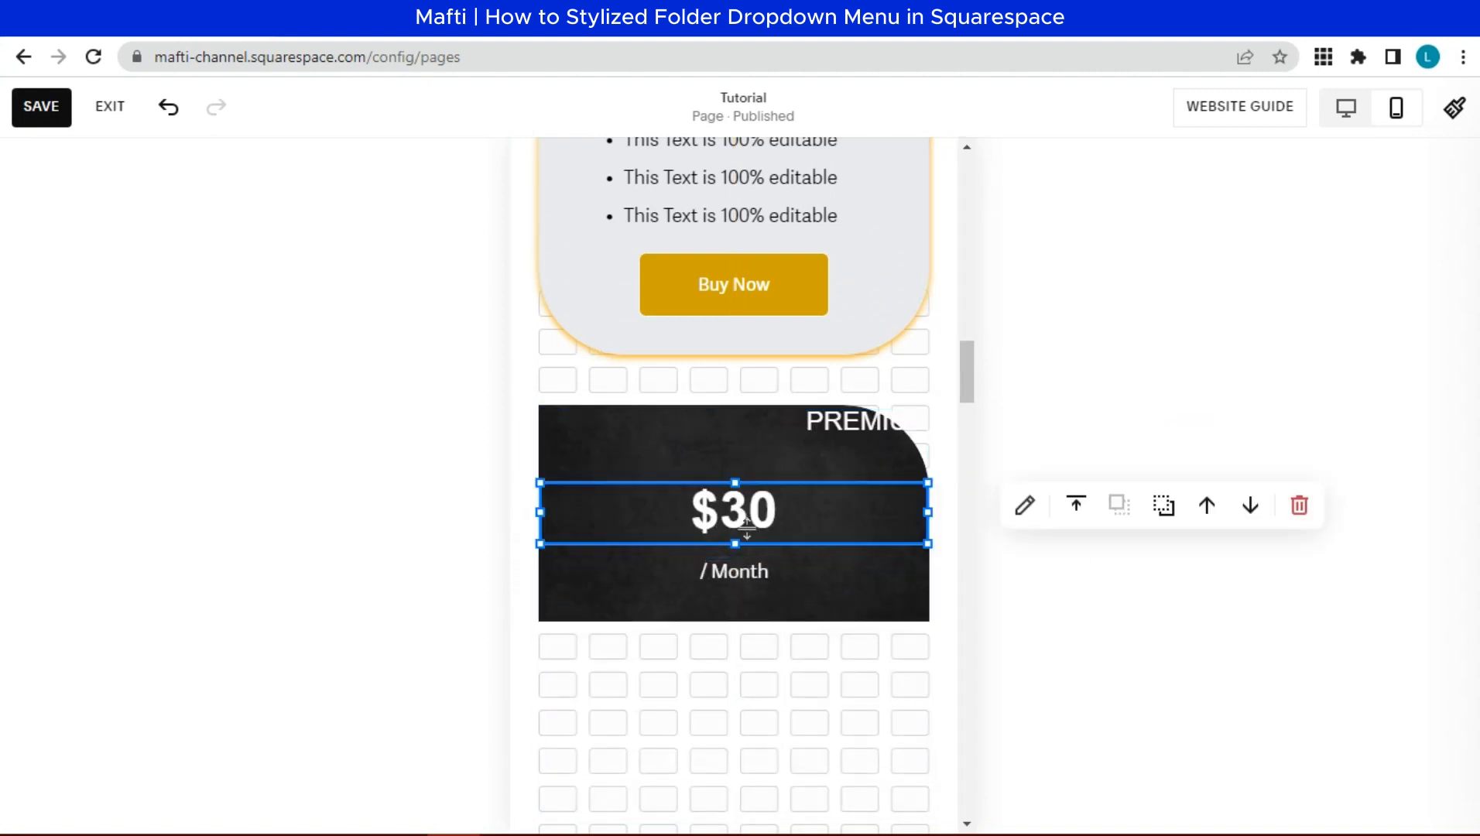
pyautogui.click(773, 575)
pyautogui.moveTo(737, 770); pyautogui.dragTo(771, 611)
pyautogui.moveTo(643, 599); pyautogui.dragTo(725, 530)
pyautogui.moveTo(663, 543); pyautogui.dragTo(812, 523)
pyautogui.moveTo(941, 512); pyautogui.dragTo(861, 509)
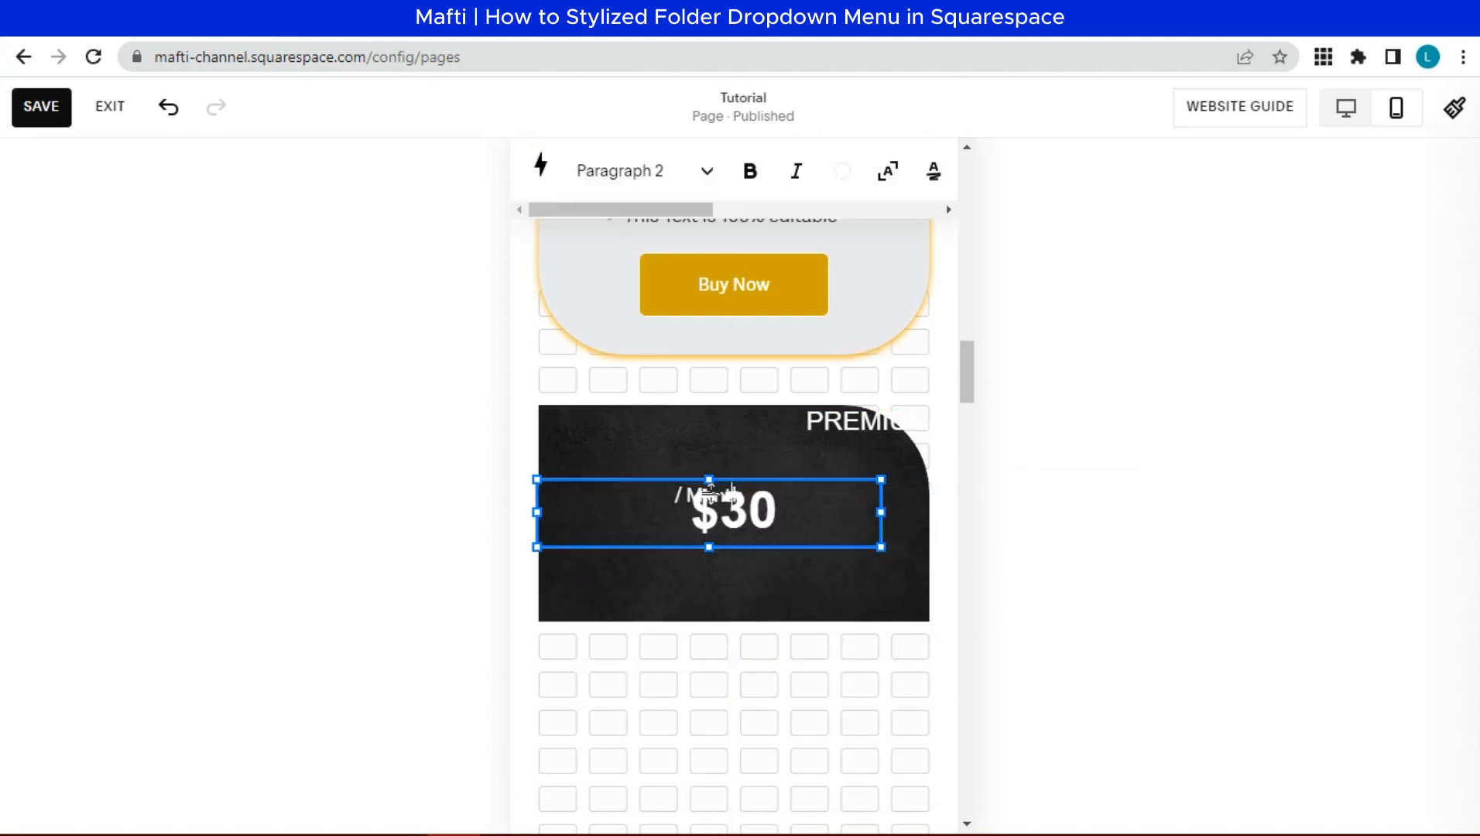
# - Narrow the / Month block further and move it to the right of $30
pyautogui.click(751, 574)
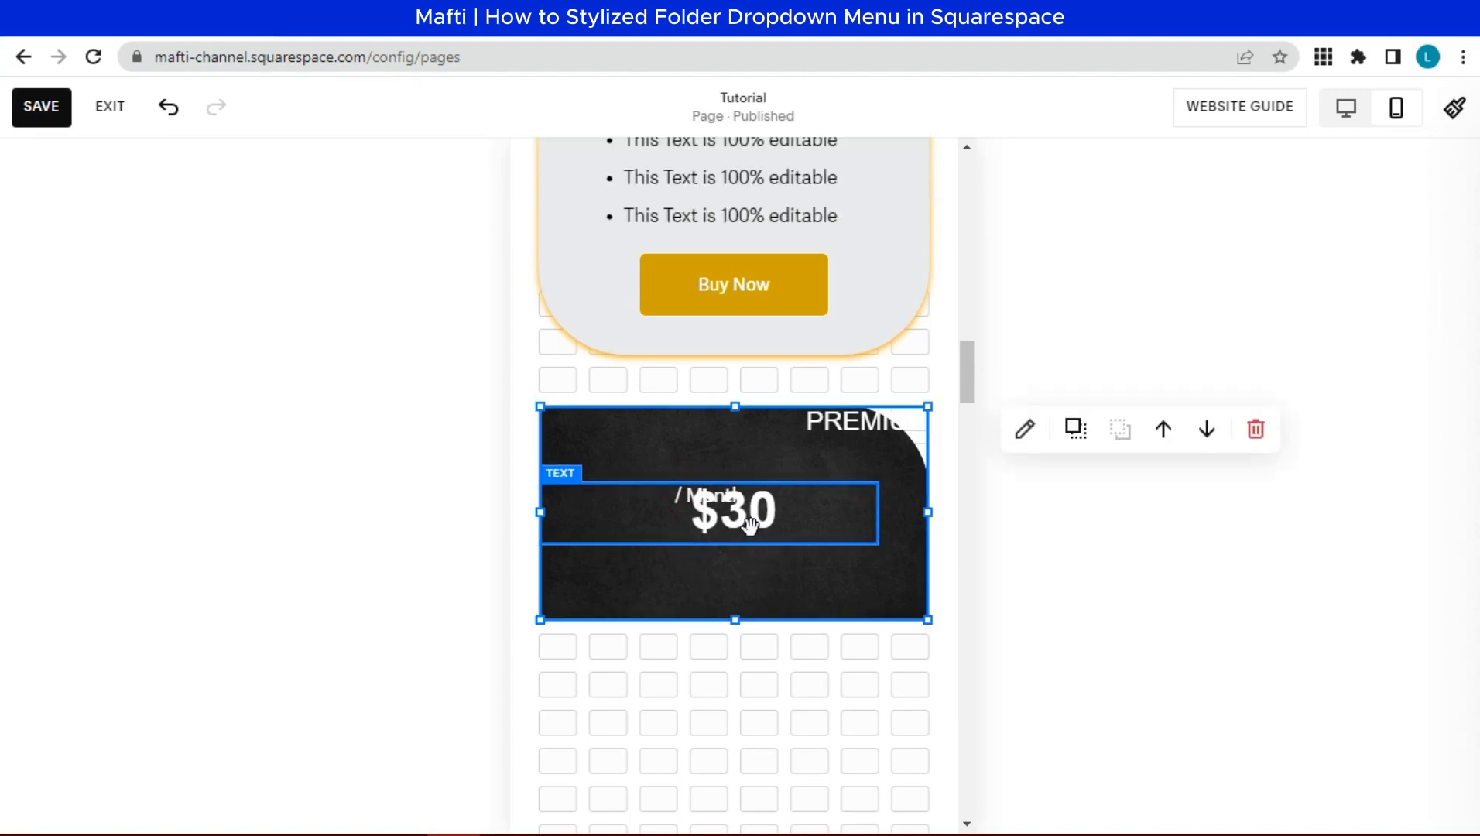
pyautogui.moveTo(750, 540); pyautogui.dragTo(812, 539)
pyautogui.moveTo(640, 508); pyautogui.dragTo(809, 507)
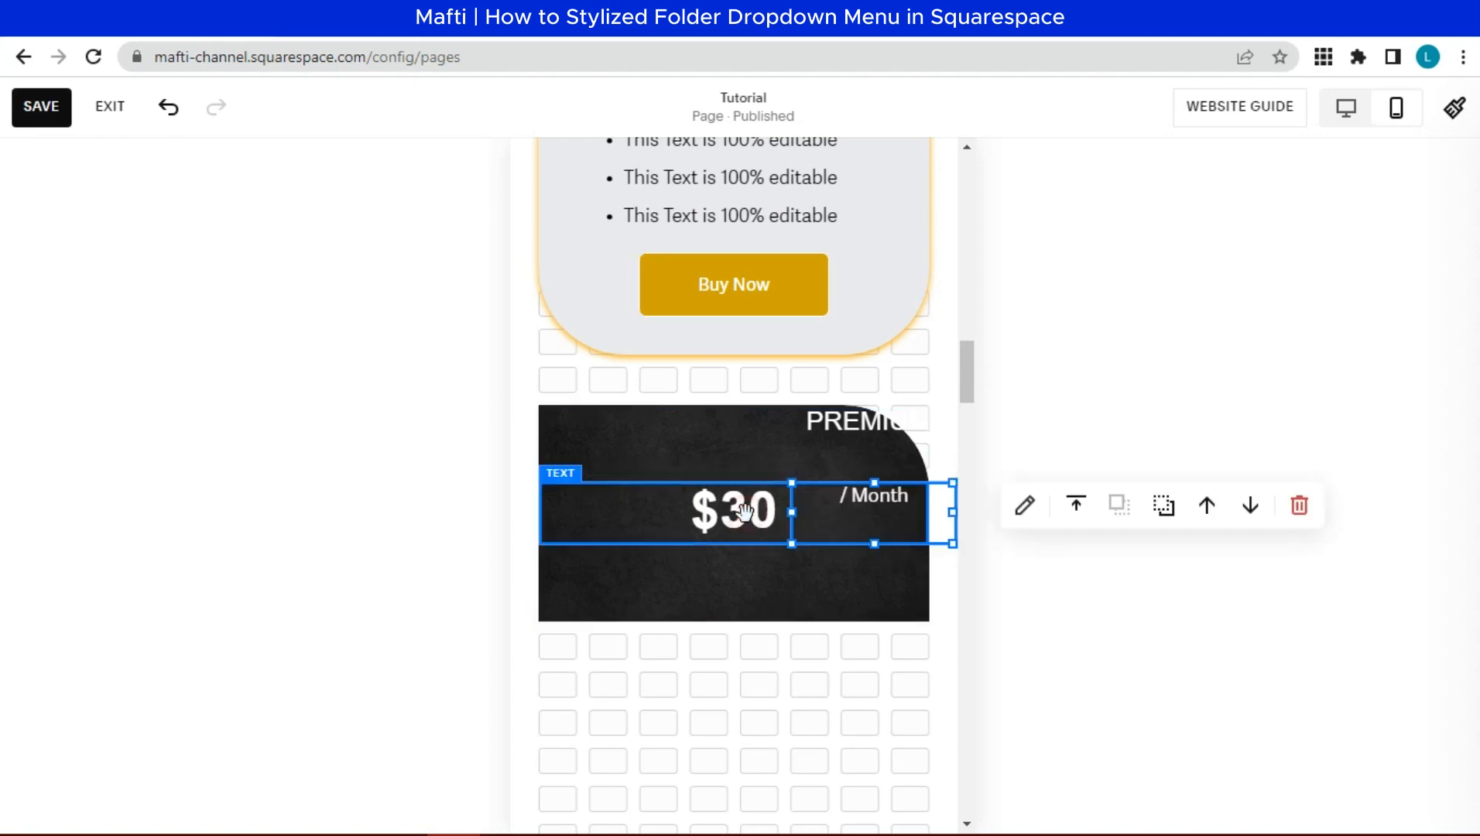
# - Narrow the $30 text block and fit the / Month block within the grid's right edge beside it
pyautogui.click(777, 495)
pyautogui.moveTo(929, 508); pyautogui.dragTo(763, 514)
pyautogui.moveTo(939, 506)
pyautogui.mouseDown()
pyautogui.moveTo(954, 509)
pyautogui.moveTo(927, 519)
pyautogui.mouseUp()
pyautogui.moveTo(705, 517); pyautogui.dragTo(702, 517)
pyautogui.click(684, 515)
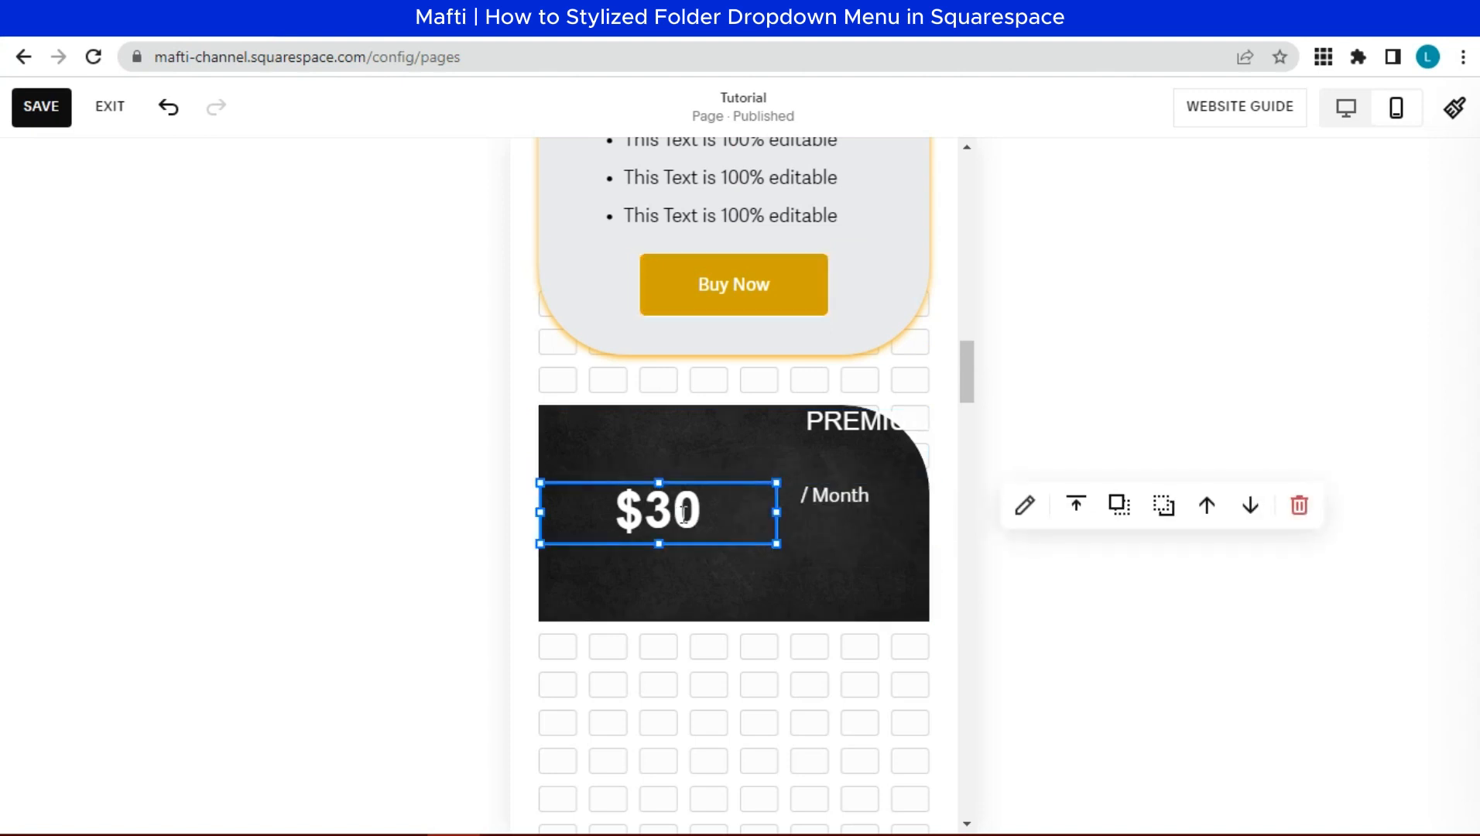
# - Right-align the $30 text within its block
pyautogui.click(1025, 507)
pyautogui.moveTo(670, 210); pyautogui.dragTo(800, 210)
pyautogui.click(719, 184)
pyautogui.click(628, 167)
# - Vertically centre the / Month text beside $30 within its block
pyautogui.click(885, 502)
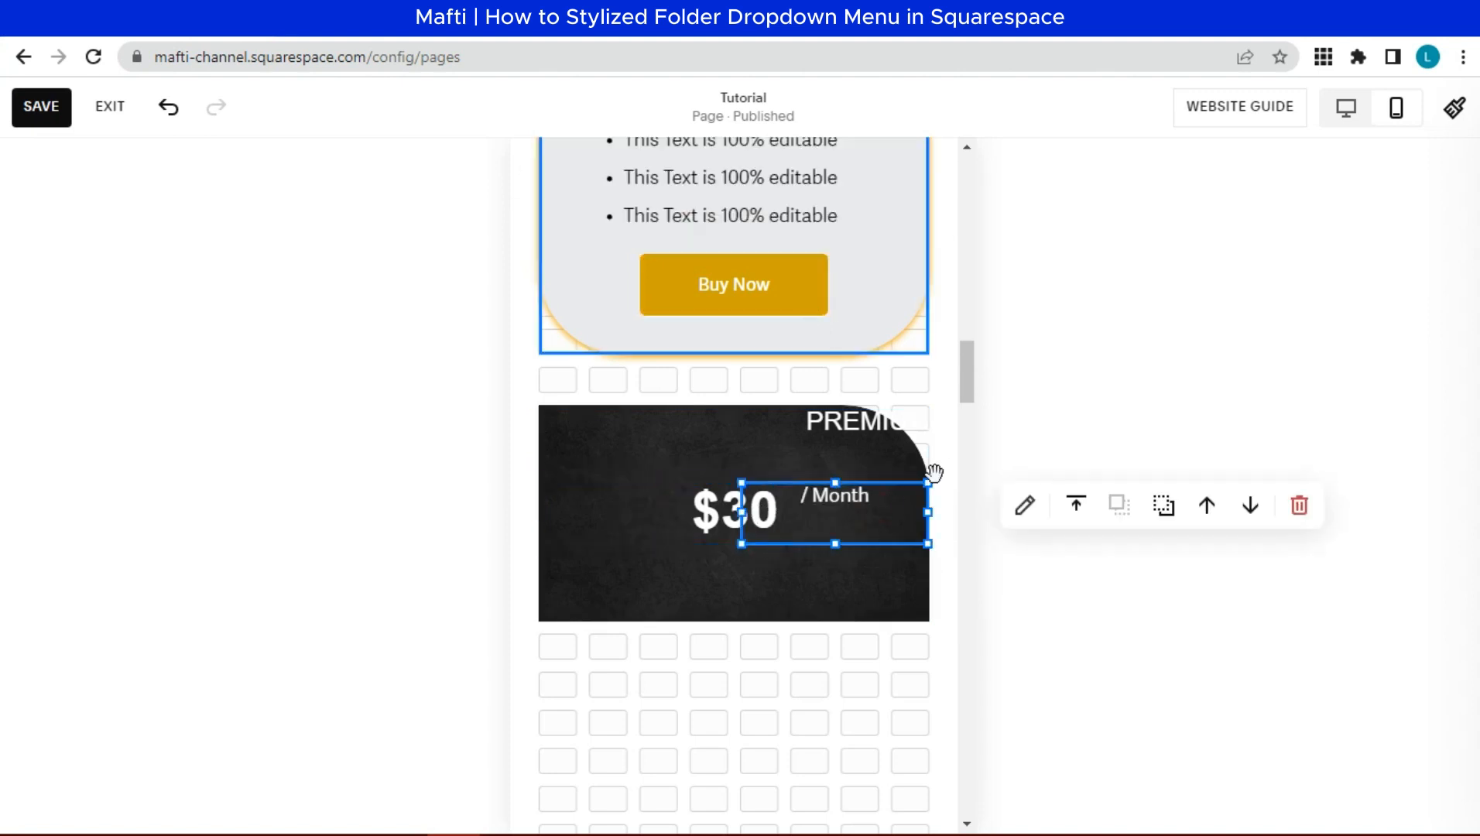
pyautogui.click(1075, 505)
pyautogui.click(1076, 556)
# - Align the PREMIUM title to the bottom of its text block and narrow the block by one grid column
pyautogui.click(838, 430)
pyautogui.click(1075, 428)
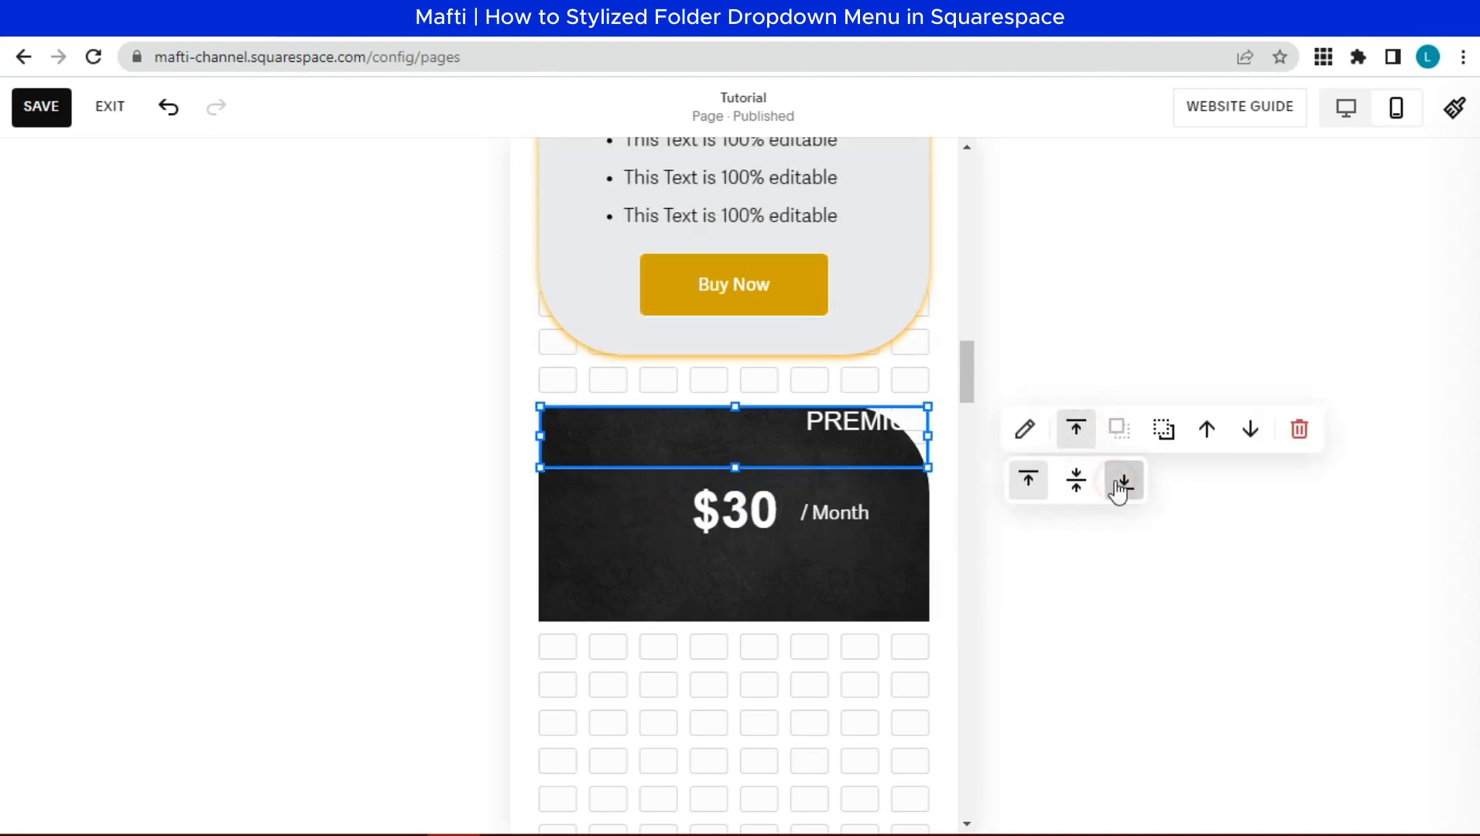
pyautogui.click(1122, 482)
pyautogui.moveTo(927, 436); pyautogui.dragTo(877, 436)
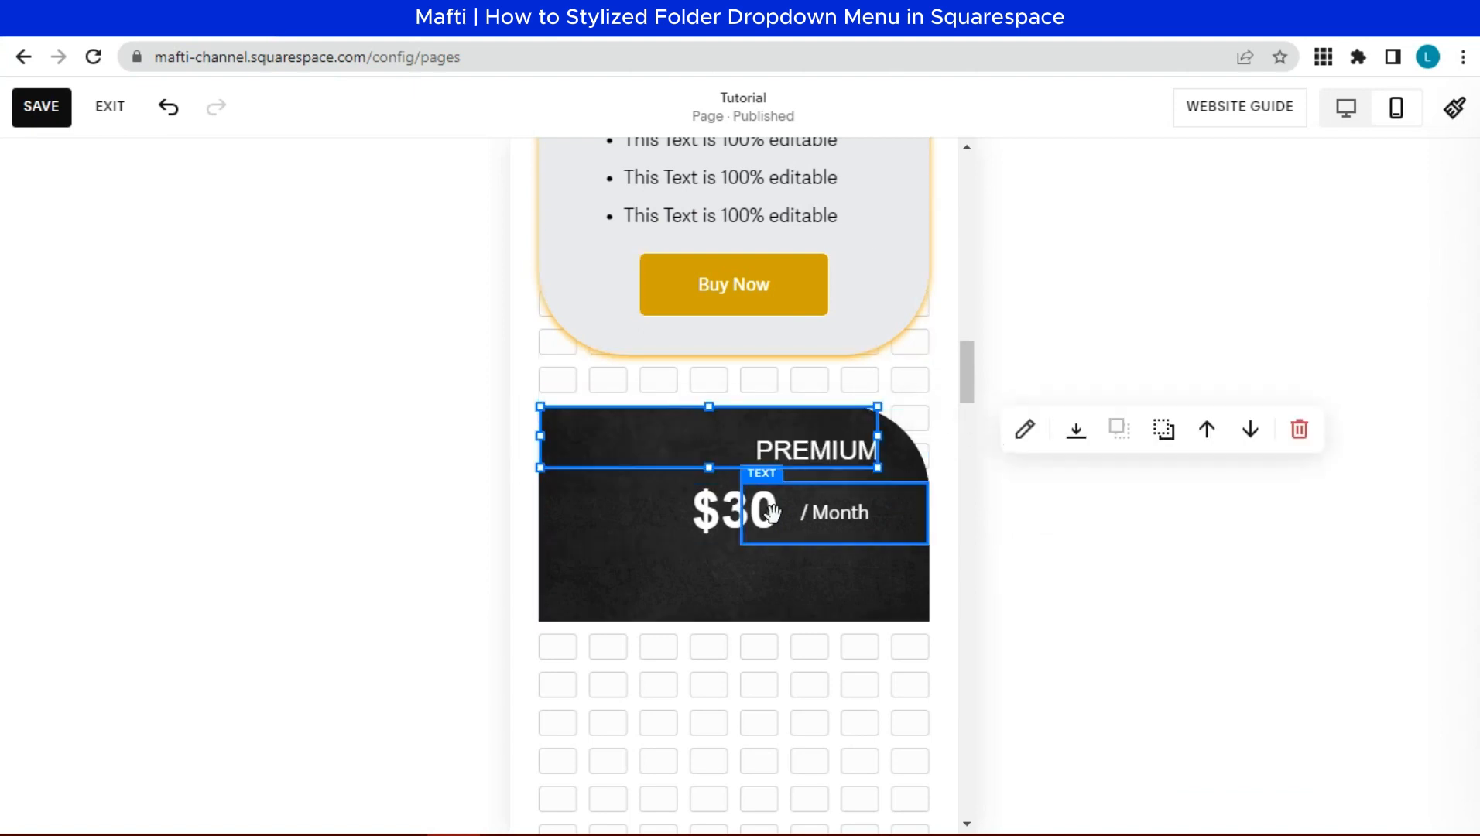
# - Move the $30 and / Month blocks down together by one grid row on the black image
pyautogui.keyDown('shift'); pyautogui.click(773, 511); pyautogui.keyUp('shift')
pyautogui.moveTo(836, 539); pyautogui.dragTo(809, 576)
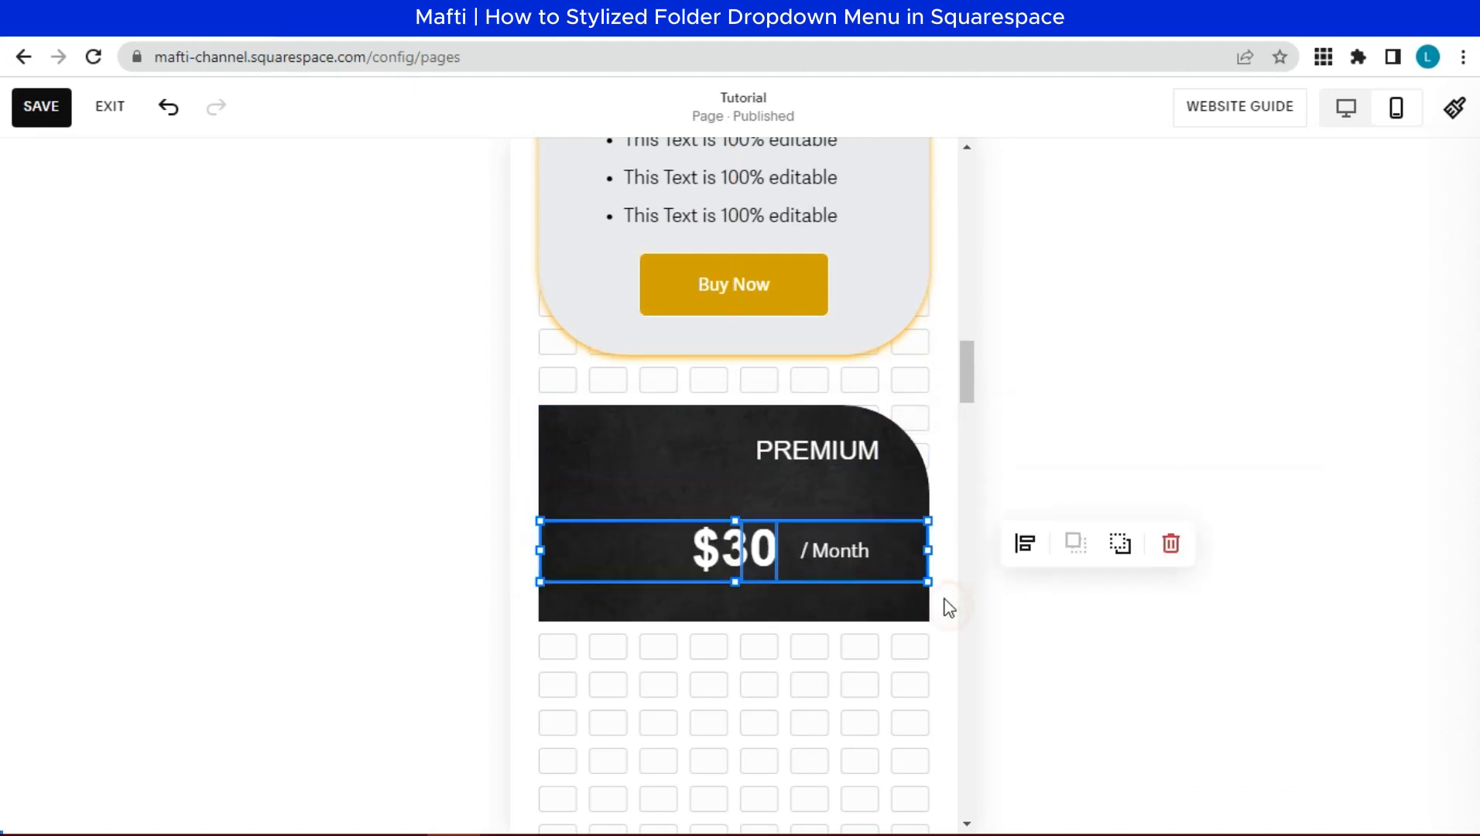
pyautogui.click(949, 608)
# - Move the PREMIUM title block down one grid row and vertically centre its text
pyautogui.click(842, 455)
pyautogui.moveTo(842, 456); pyautogui.dragTo(829, 487)
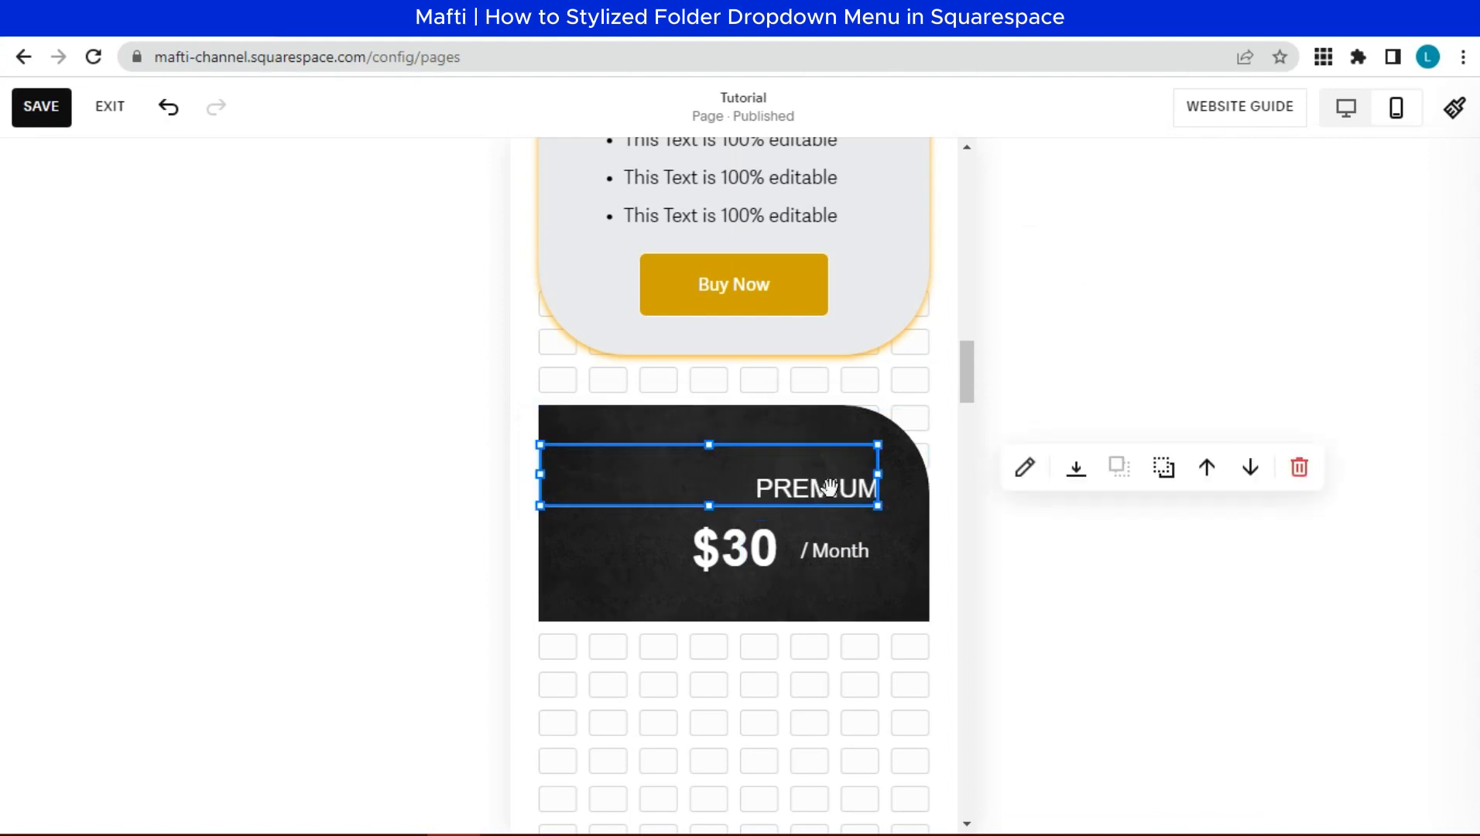
pyautogui.click(1075, 469)
pyautogui.click(1074, 515)
pyautogui.click(950, 586)
# - Move the PREMIUM card's grey shape, feature list and button up together to directly below the black image
pyautogui.scroll(-7, 950, 586)
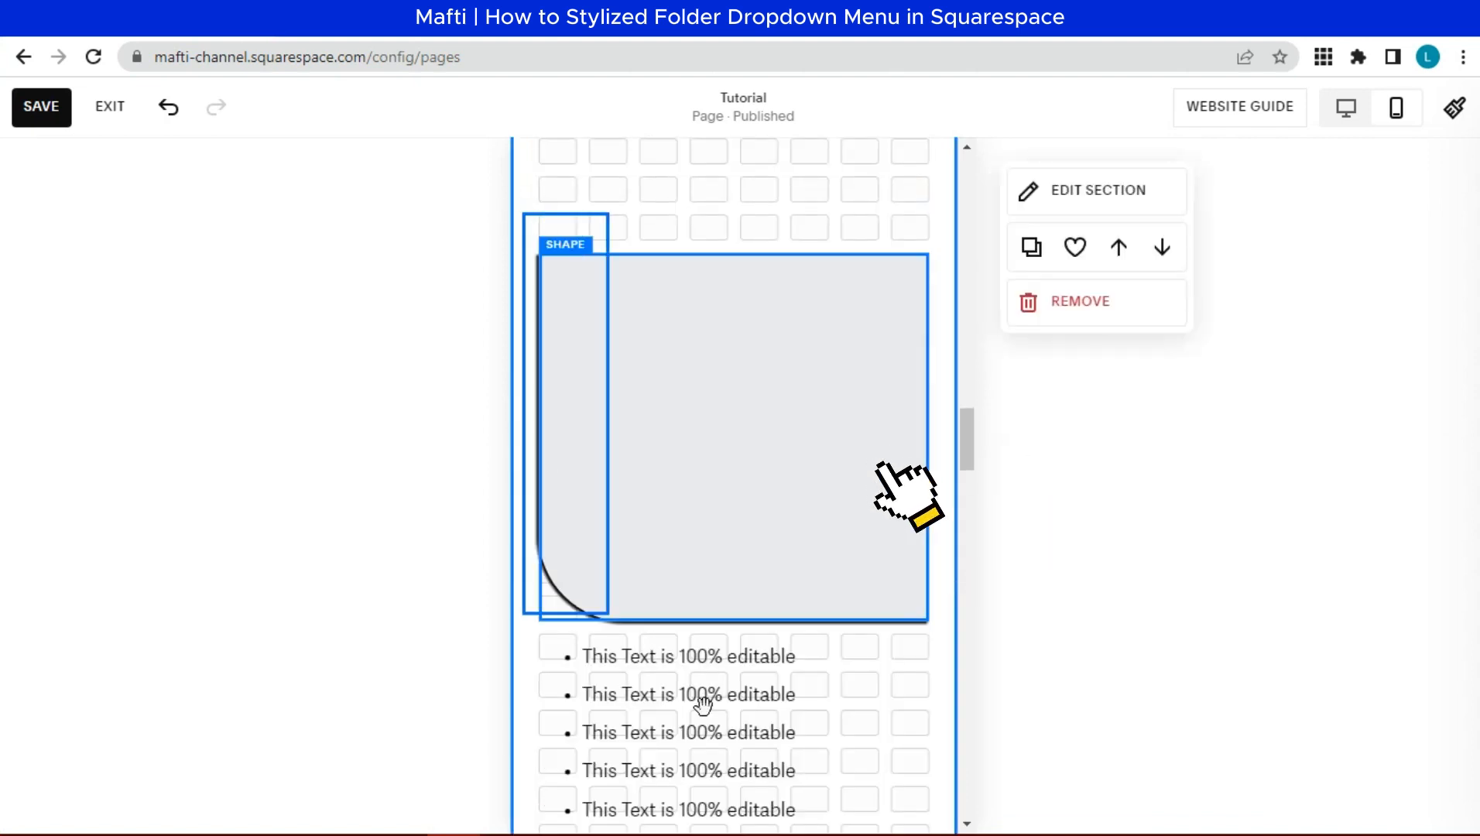
pyautogui.moveTo(703, 705); pyautogui.dragTo(756, 678)
pyautogui.scroll(-2, 756, 681)
pyautogui.scroll(6, 756, 681)
pyautogui.moveTo(750, 732); pyautogui.dragTo(749, 346)
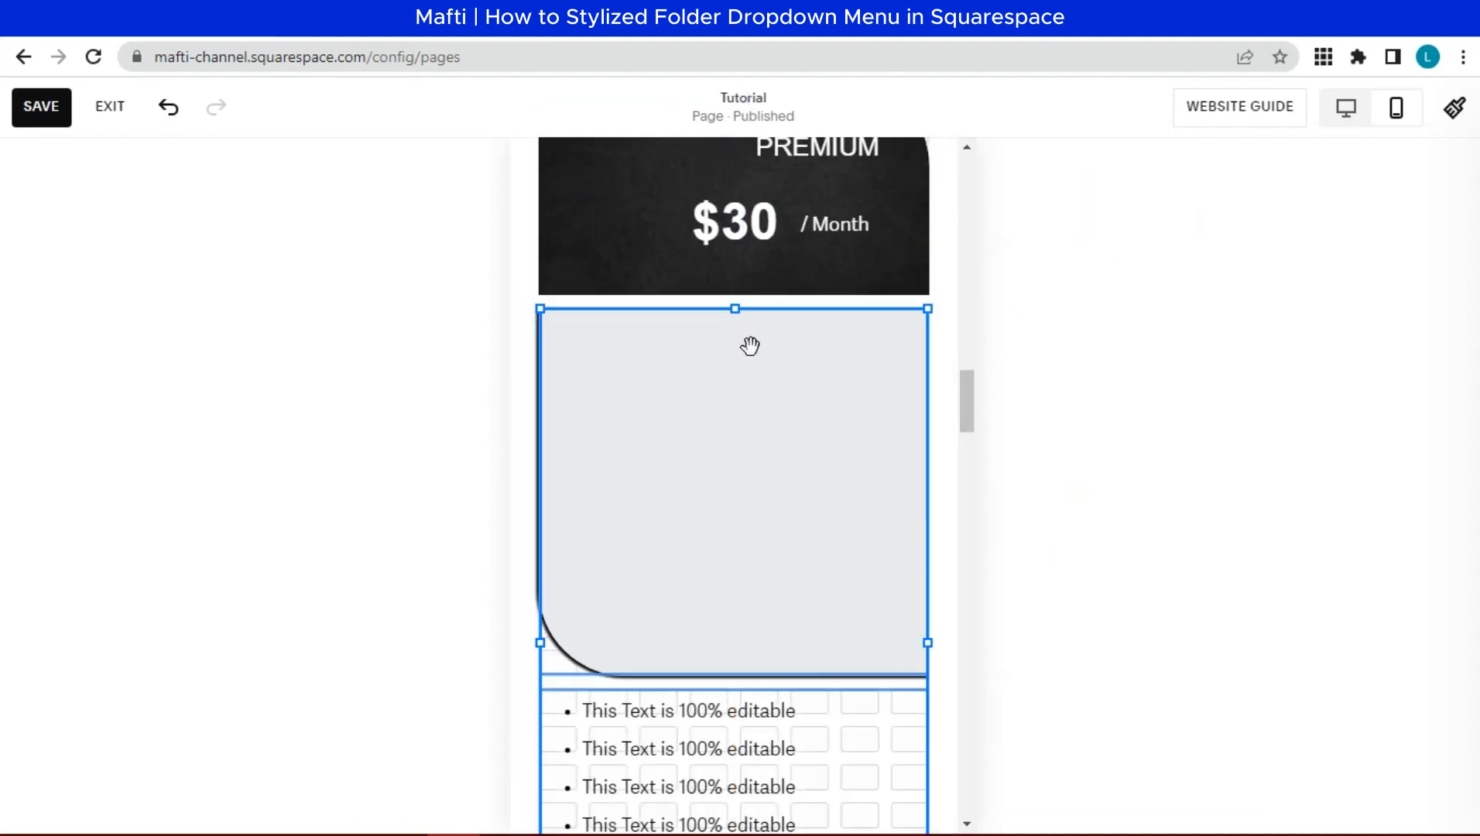
# - Move the PREMIUM feature list and Buy Now button up together onto the grey shape
pyautogui.click(509, 533)
pyautogui.scroll(-3, 511, 534)
pyautogui.moveTo(706, 609); pyautogui.dragTo(694, 363)
pyautogui.scroll(4, 695, 365)
pyautogui.moveTo(703, 512); pyautogui.dragTo(700, 422)
# - Vertically centre the PREMIUM feature list in its block and centre-align all of its text
pyautogui.click(1074, 477)
pyautogui.click(1073, 489)
pyautogui.click(1024, 477)
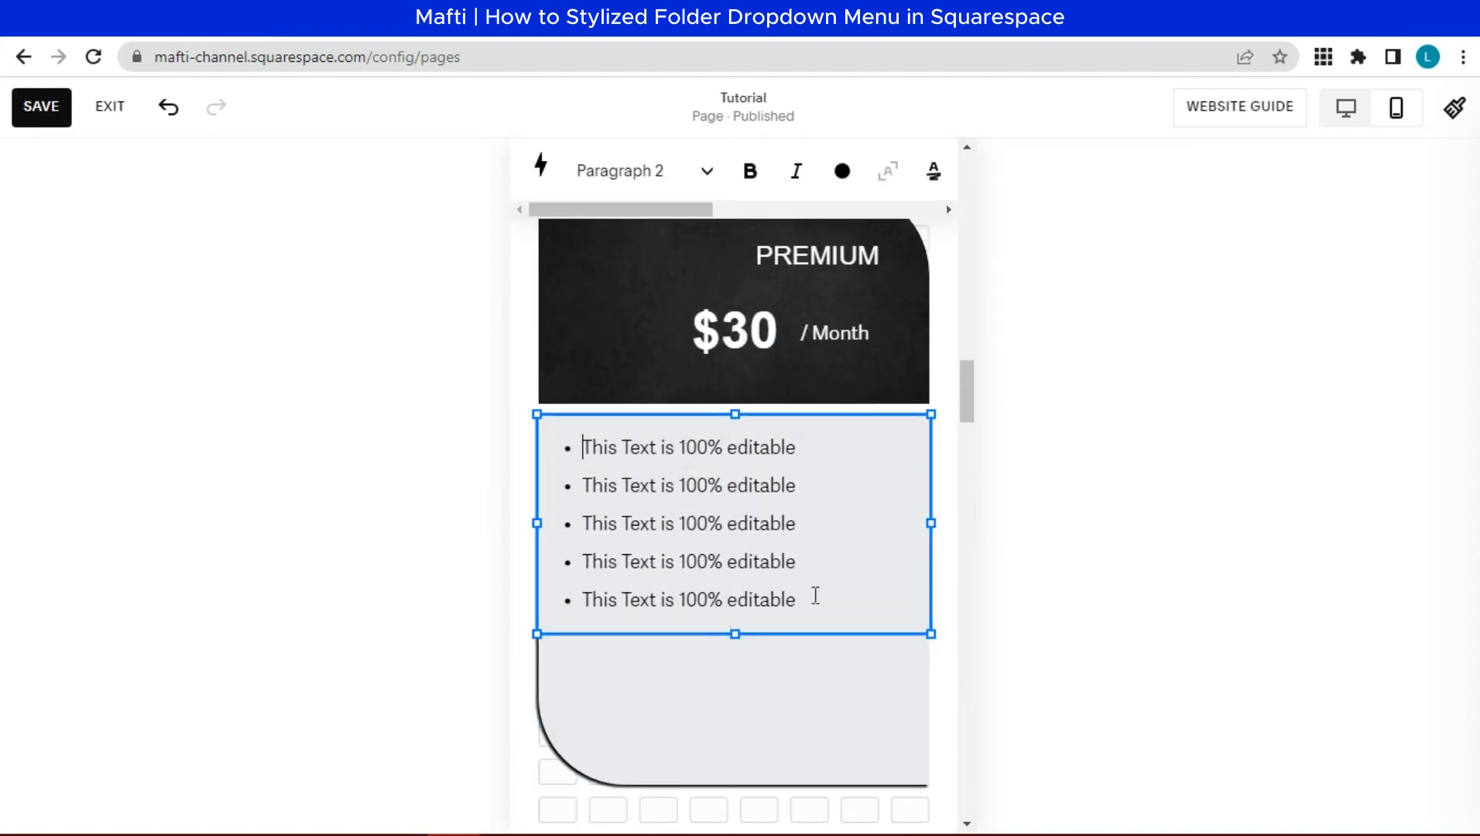
pyautogui.hotkey('ctrl', 'a')
pyautogui.click(820, 209)
pyautogui.click(635, 179)
pyautogui.click(581, 172)
pyautogui.moveTo(850, 517); pyautogui.dragTo(875, 519)
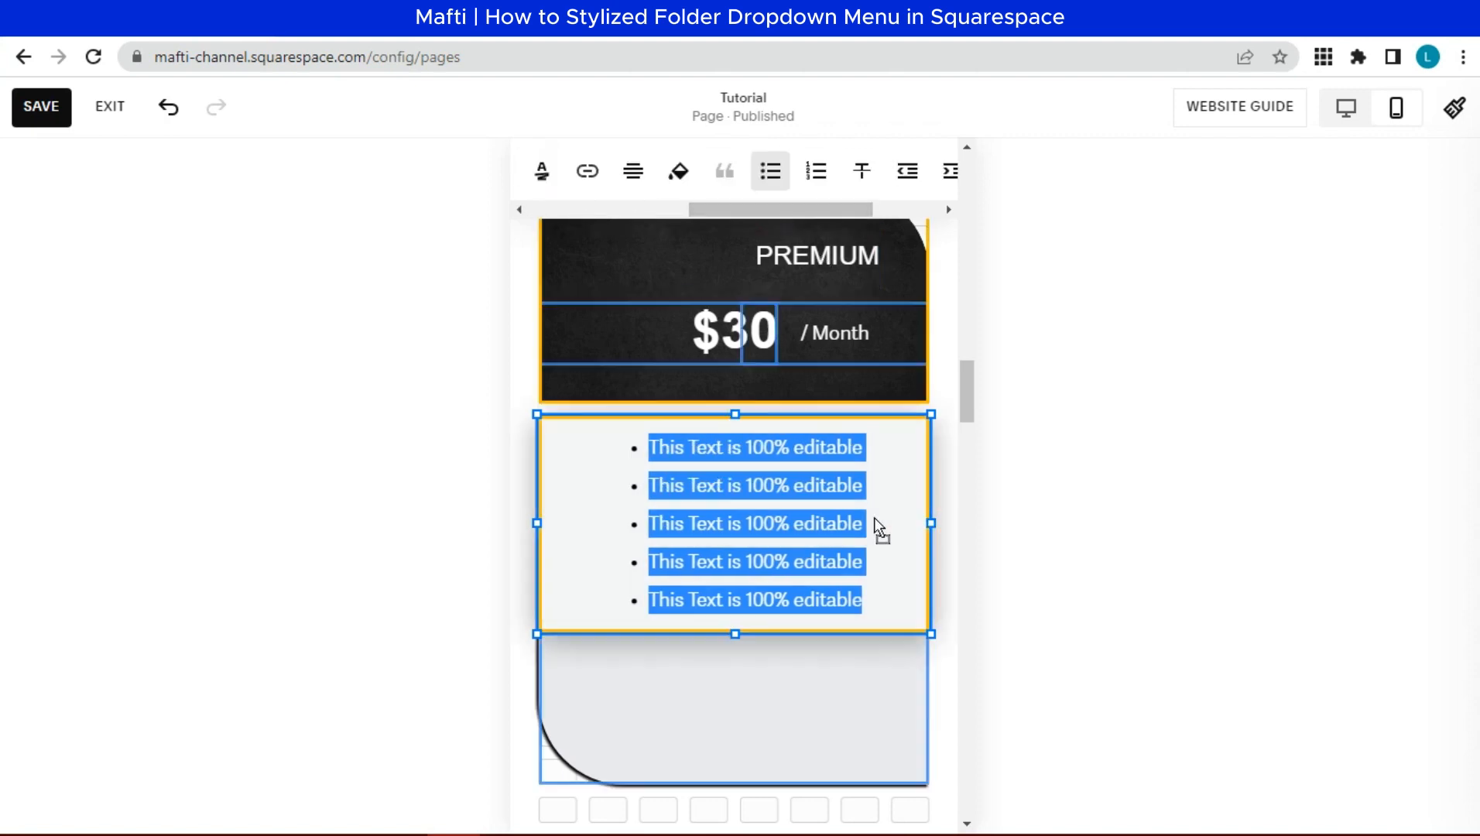
# - Centre the black Buy Now button under the feature list and adjust the grey shape's lower edge beneath it
pyautogui.scroll(-3, 825, 618)
pyautogui.moveTo(700, 819); pyautogui.dragTo(777, 402)
pyautogui.click(872, 454)
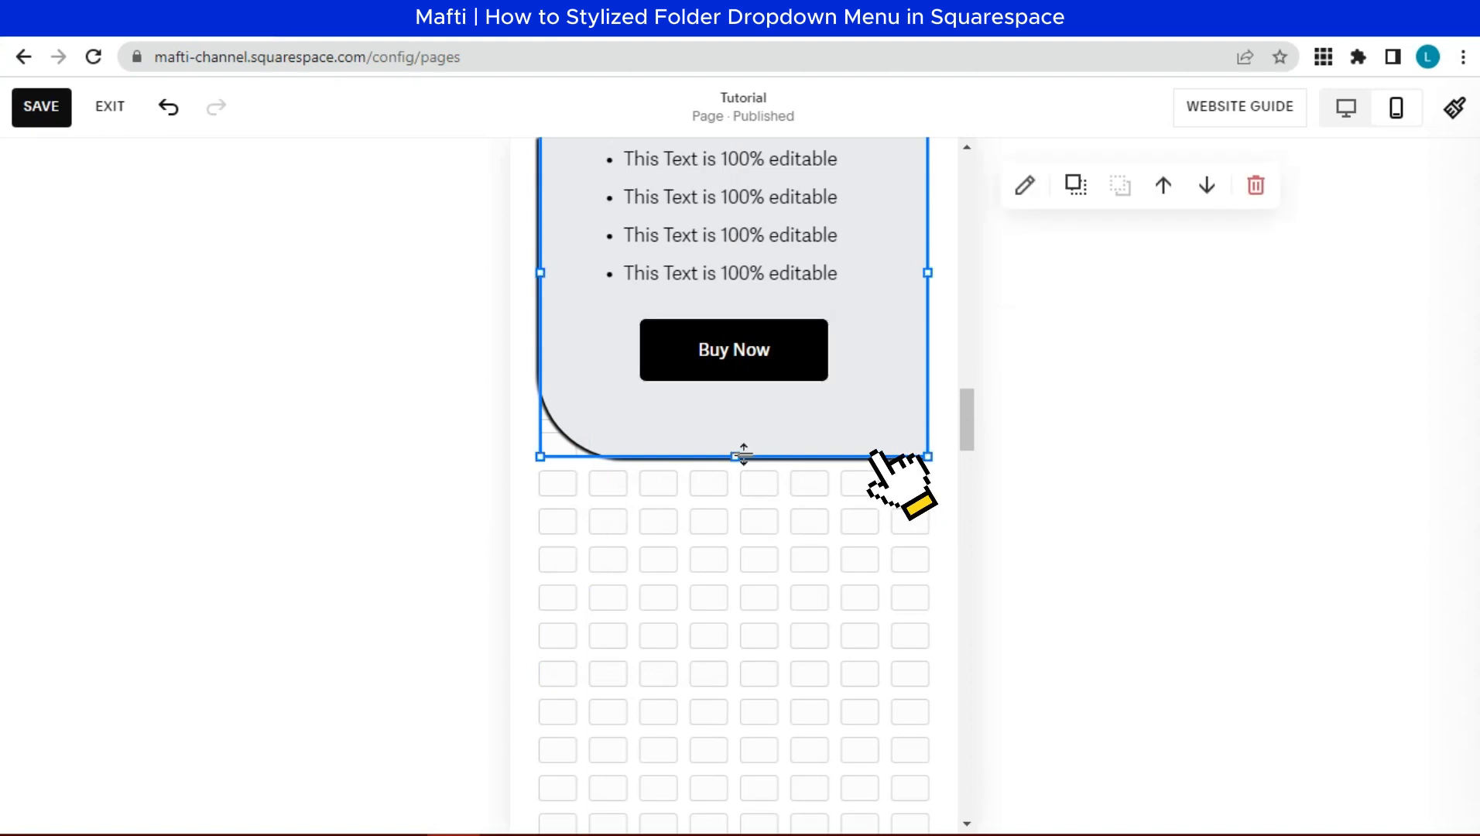
pyautogui.moveTo(743, 455); pyautogui.dragTo(760, 539)
# - Raise the section's lower boundary to trim the empty rows below the PREMIUM card in the mobile layout
pyautogui.scroll(-6, 766, 532)
pyautogui.click(800, 562)
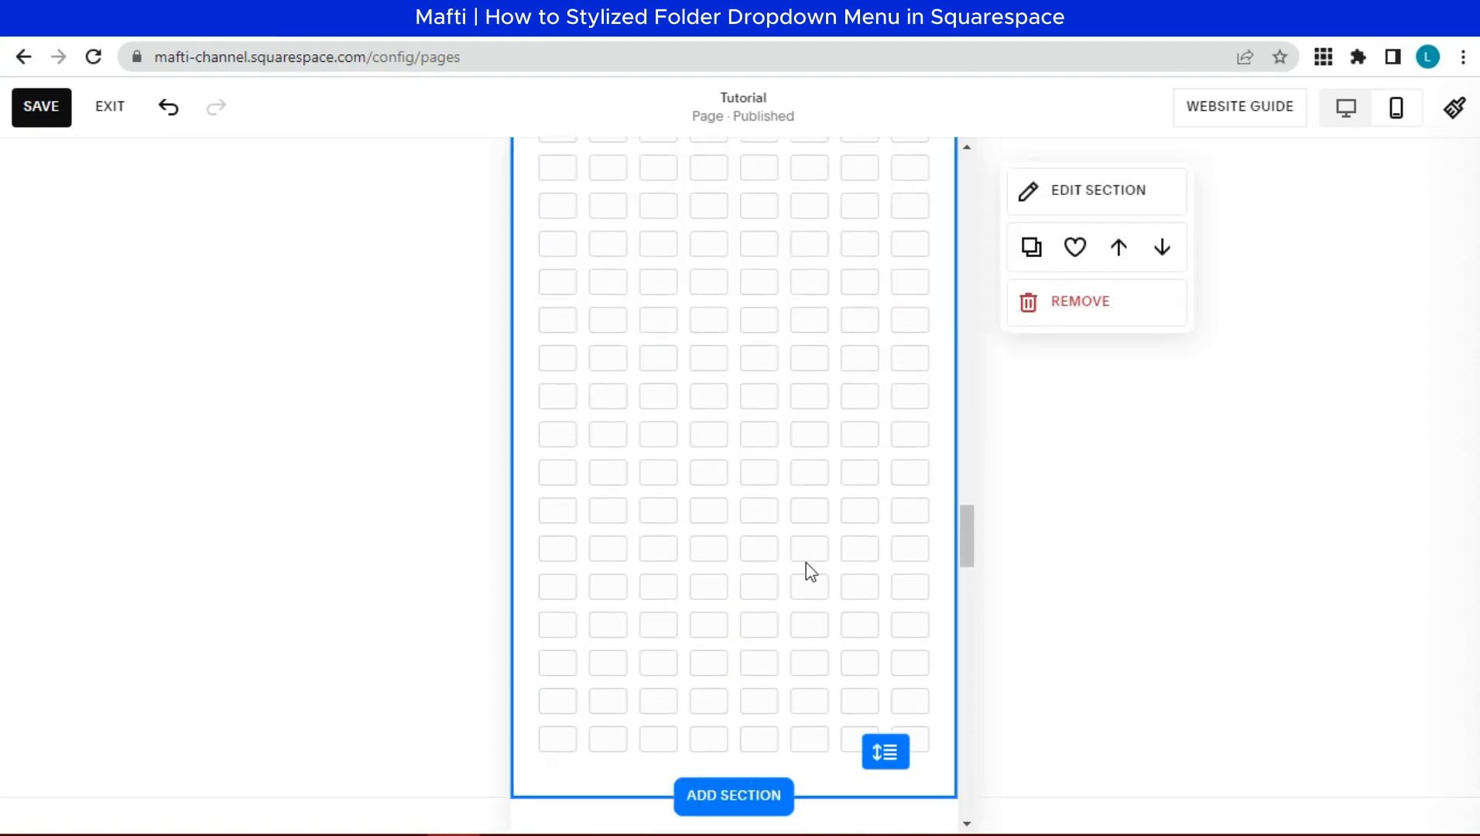
pyautogui.scroll(-5, 875, 399)
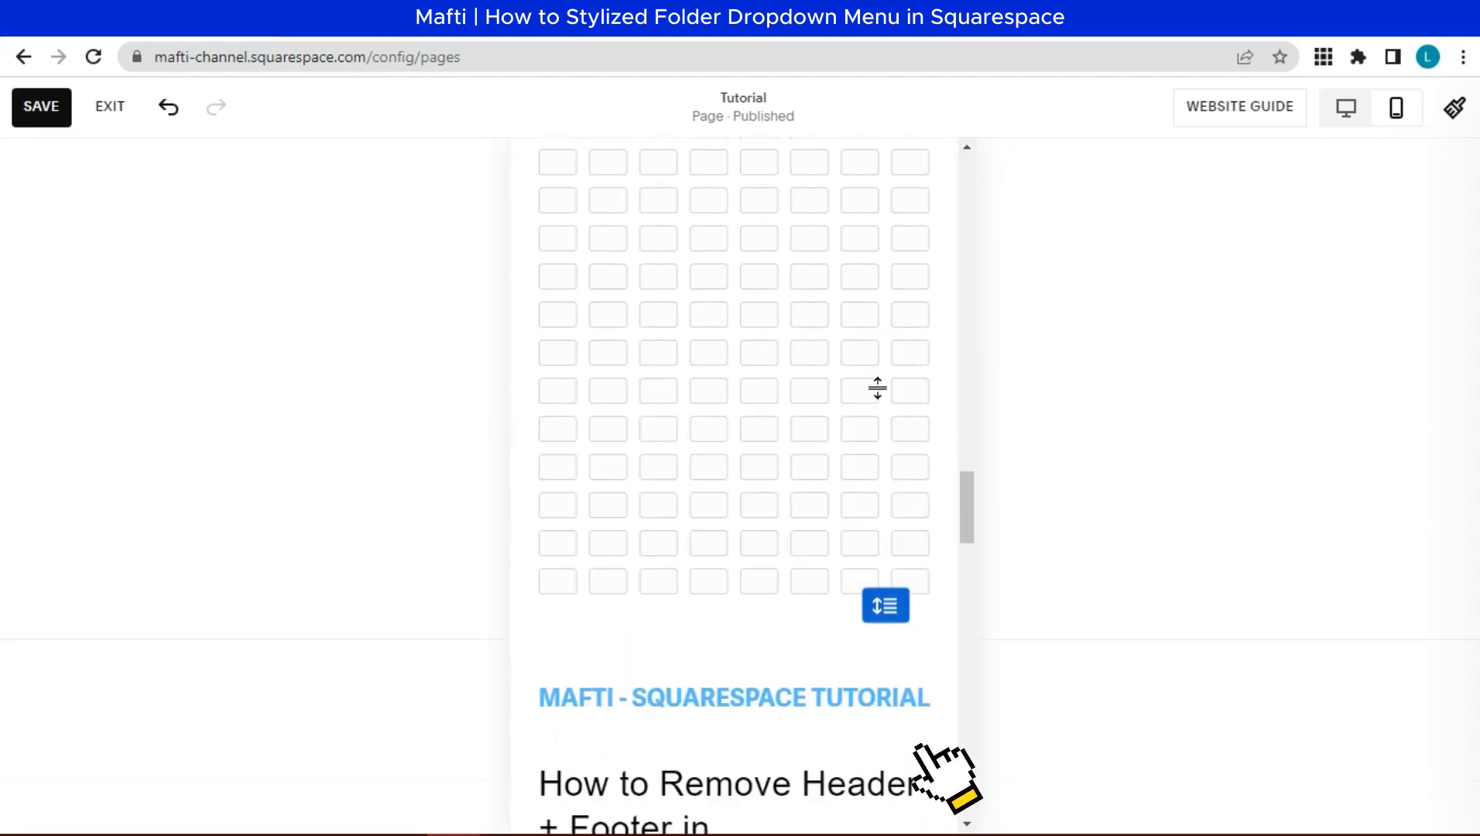
pyautogui.scroll(8, 875, 390)
pyautogui.moveTo(877, 386); pyautogui.dragTo(870, 407)
pyautogui.scroll(15, 857, 478)
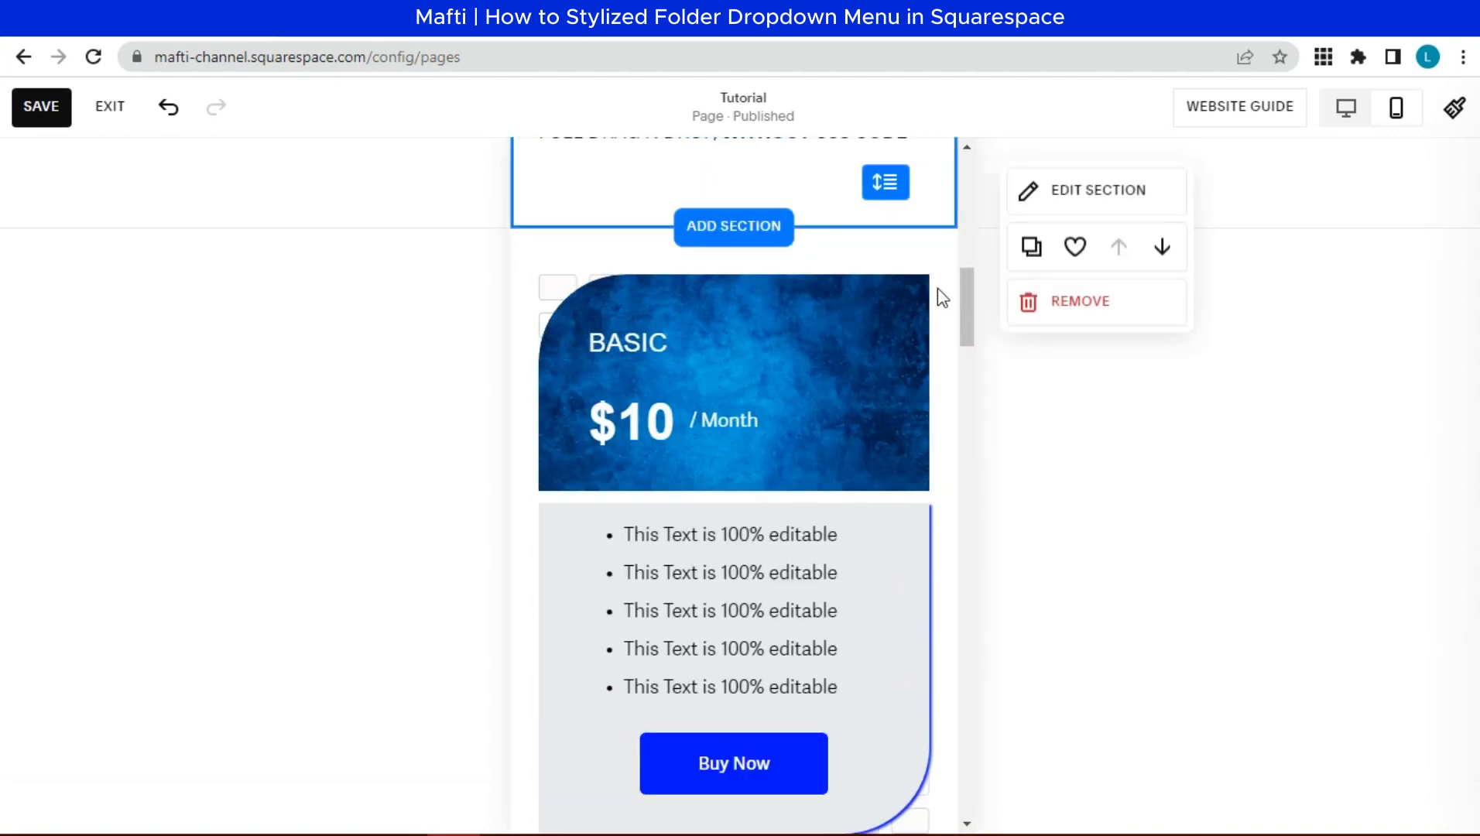
# - Review the stacked mobile cards, save the page and switch the editor to desktop view
pyautogui.scroll(-10, 978, 482)
pyautogui.scroll(-2, 980, 482)
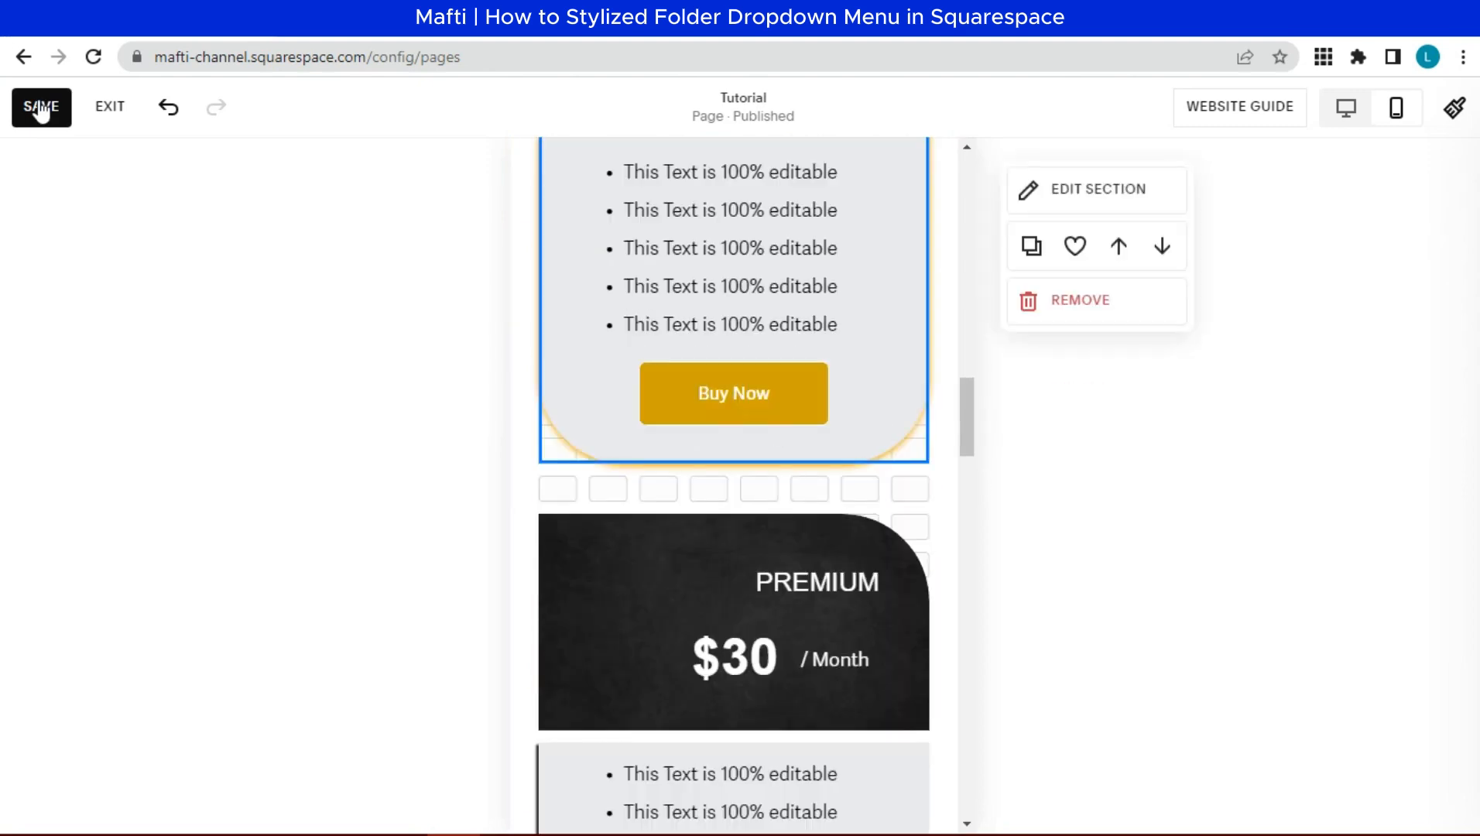
pyautogui.click(41, 106)
pyautogui.click(1344, 110)
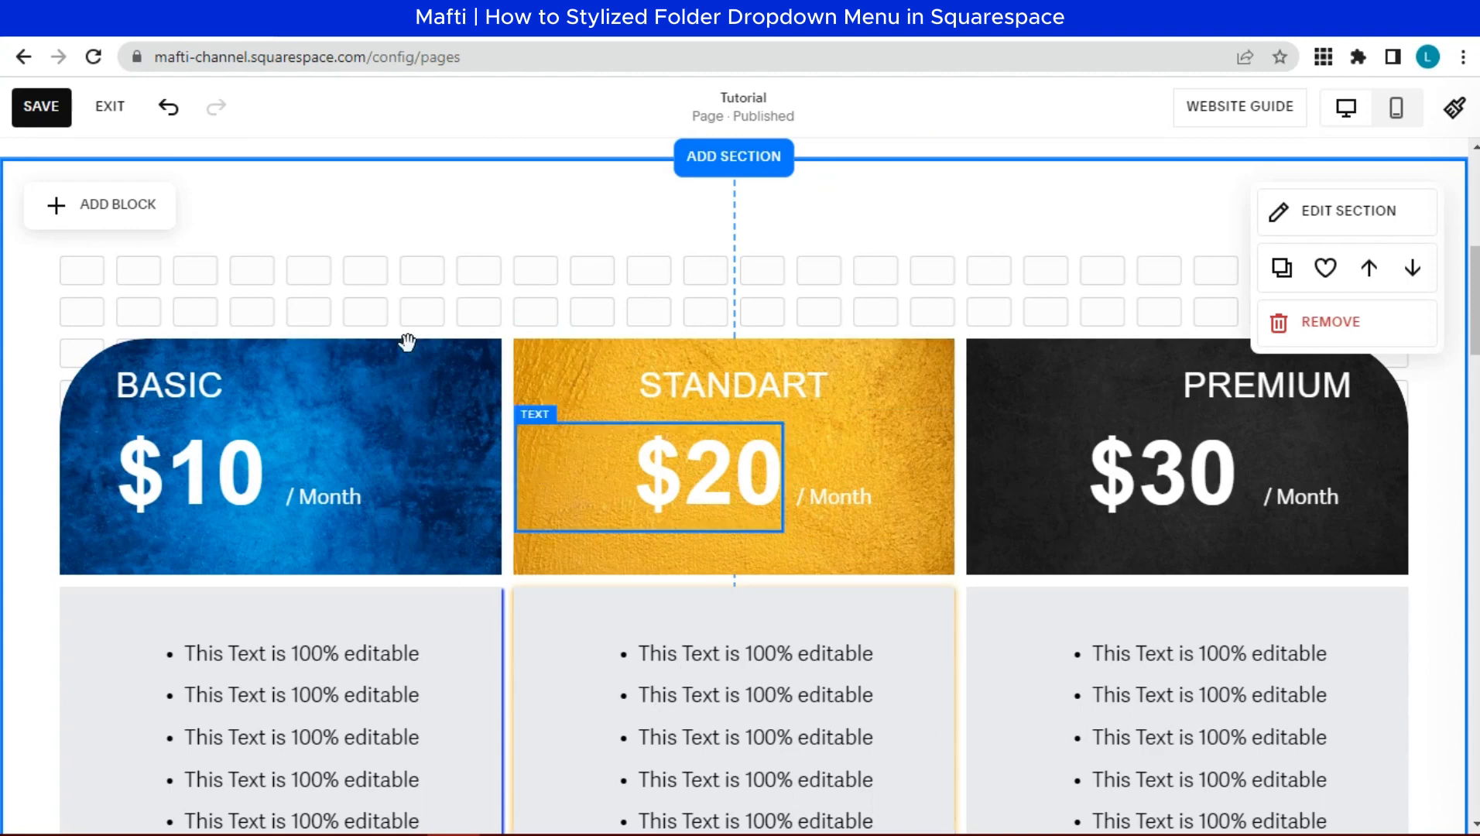
# - Add a shape block to the pricing section and shrink it to a short strip across the STANDART card's upper edge
pyautogui.click(146, 205)
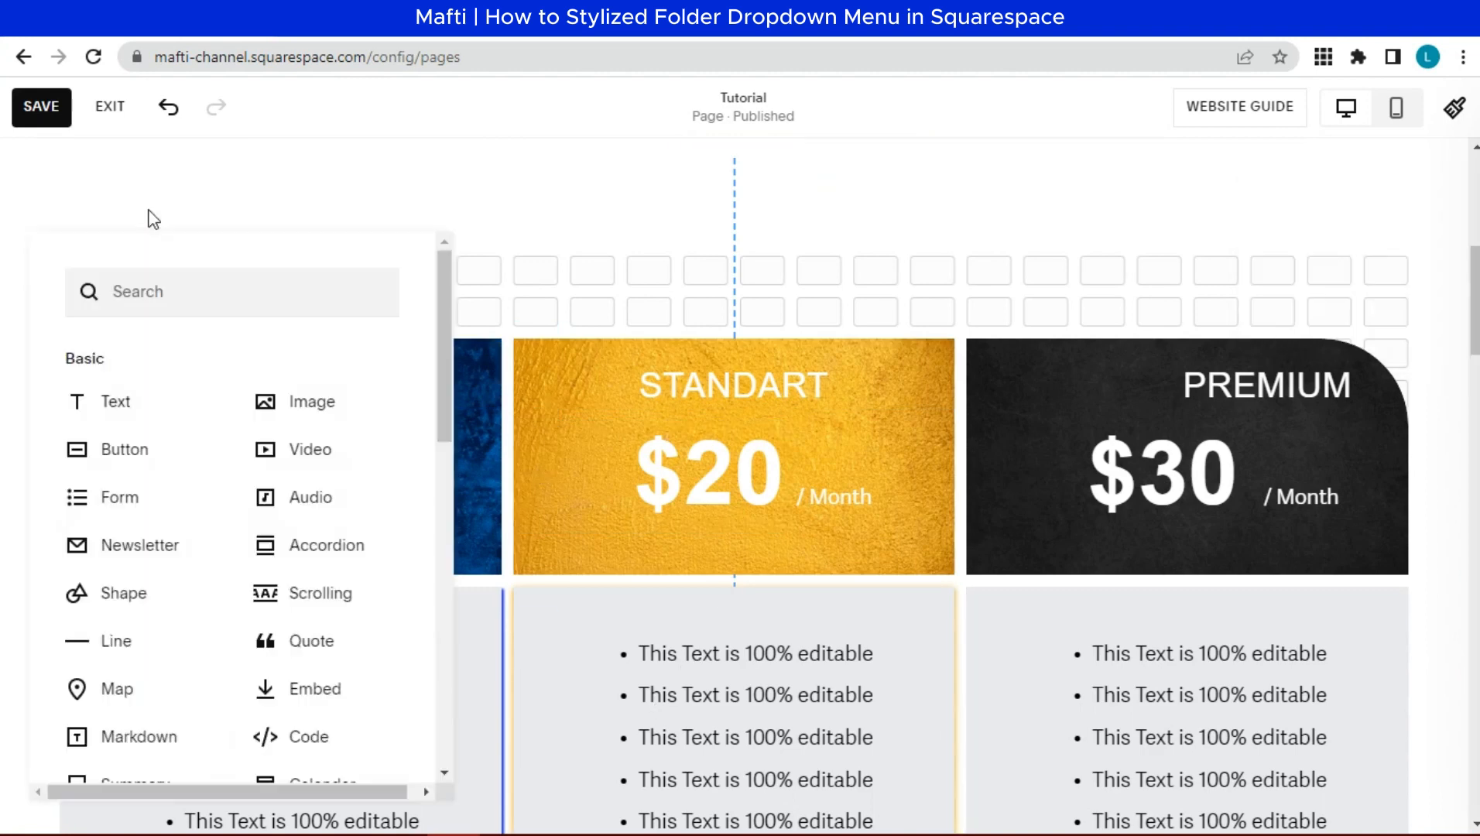
pyautogui.scroll(-3, 203, 488)
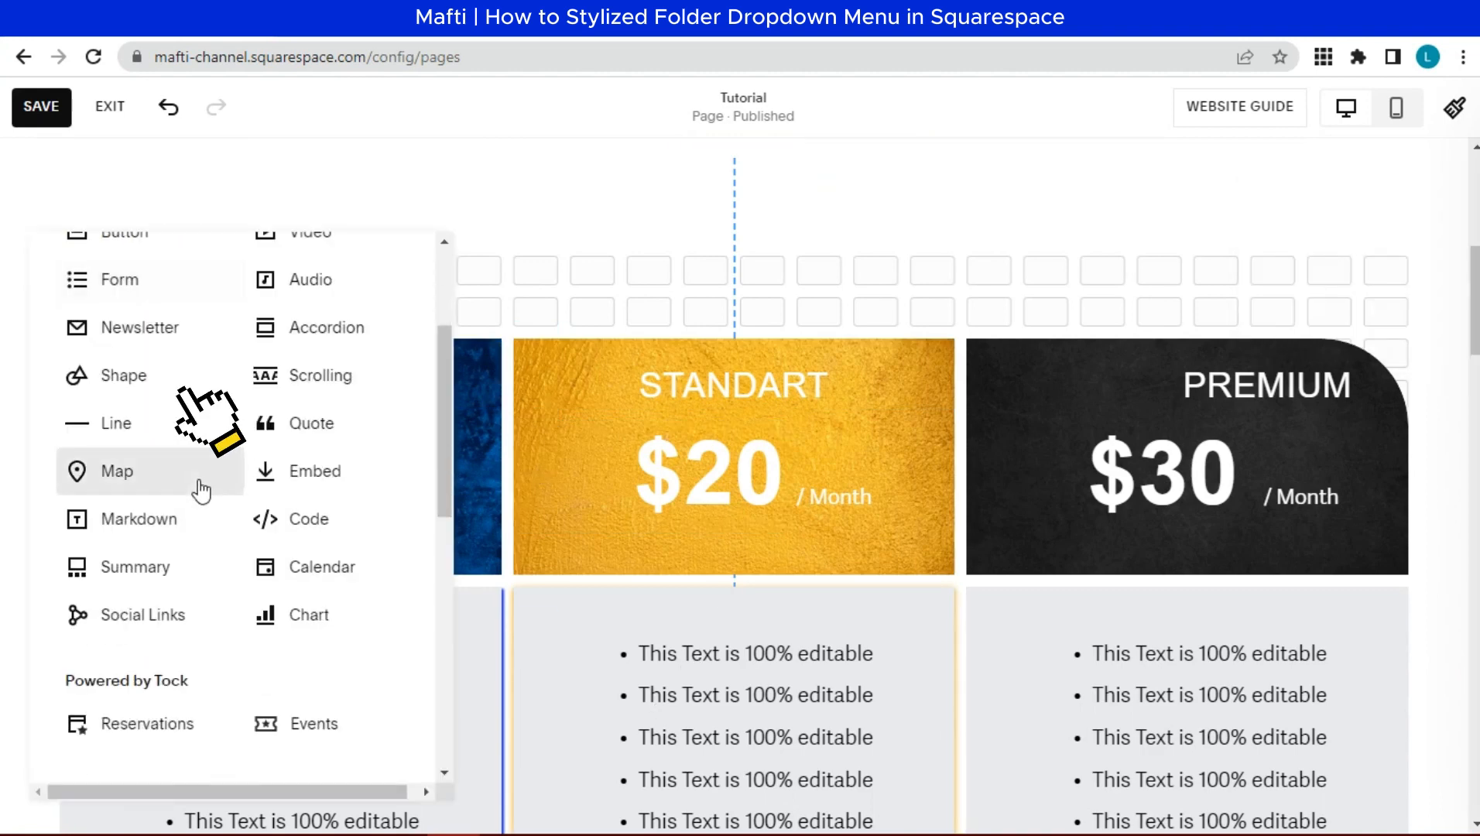
pyautogui.click(166, 383)
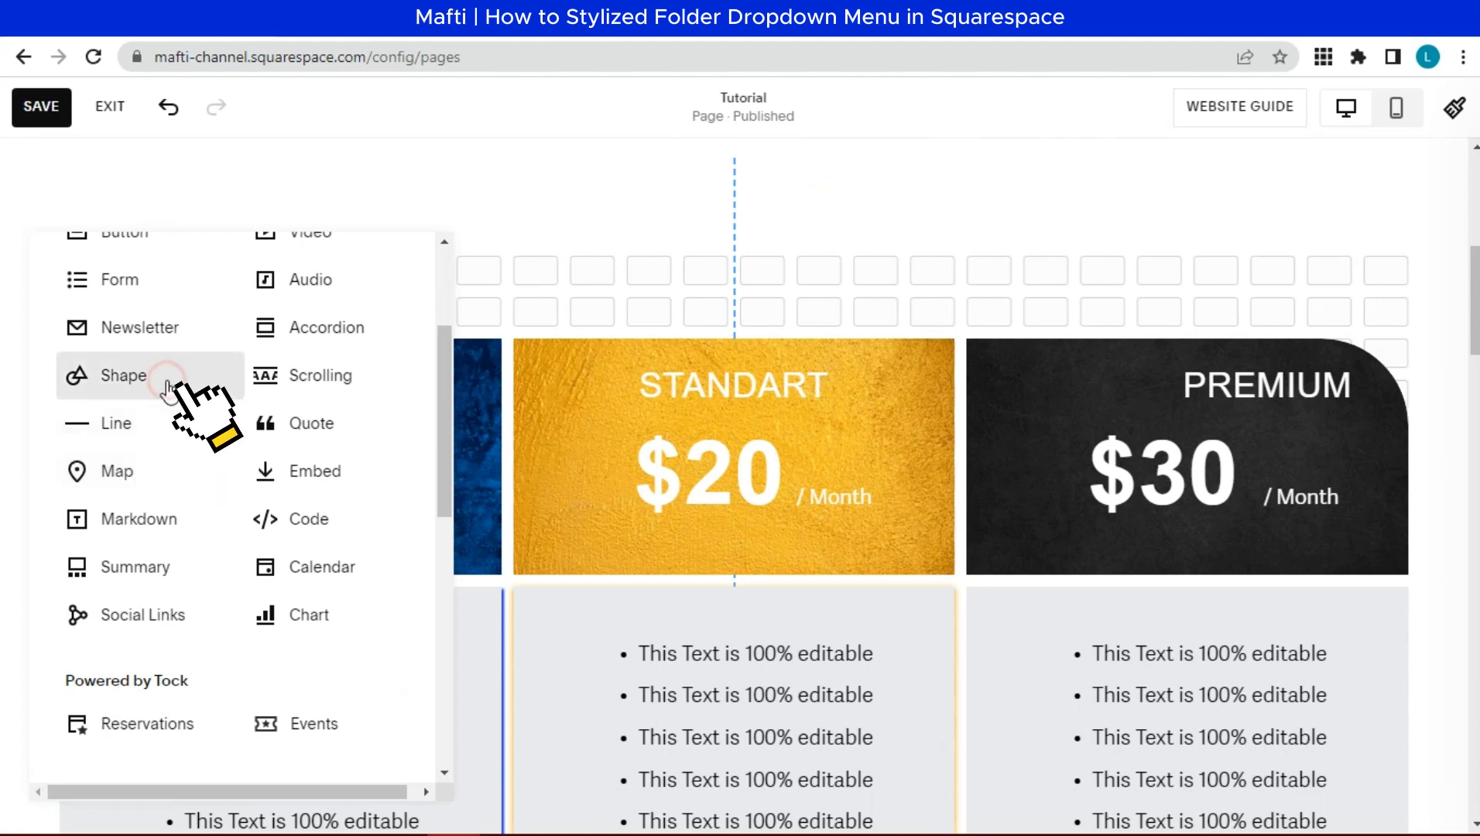
pyautogui.moveTo(205, 389); pyautogui.dragTo(693, 395)
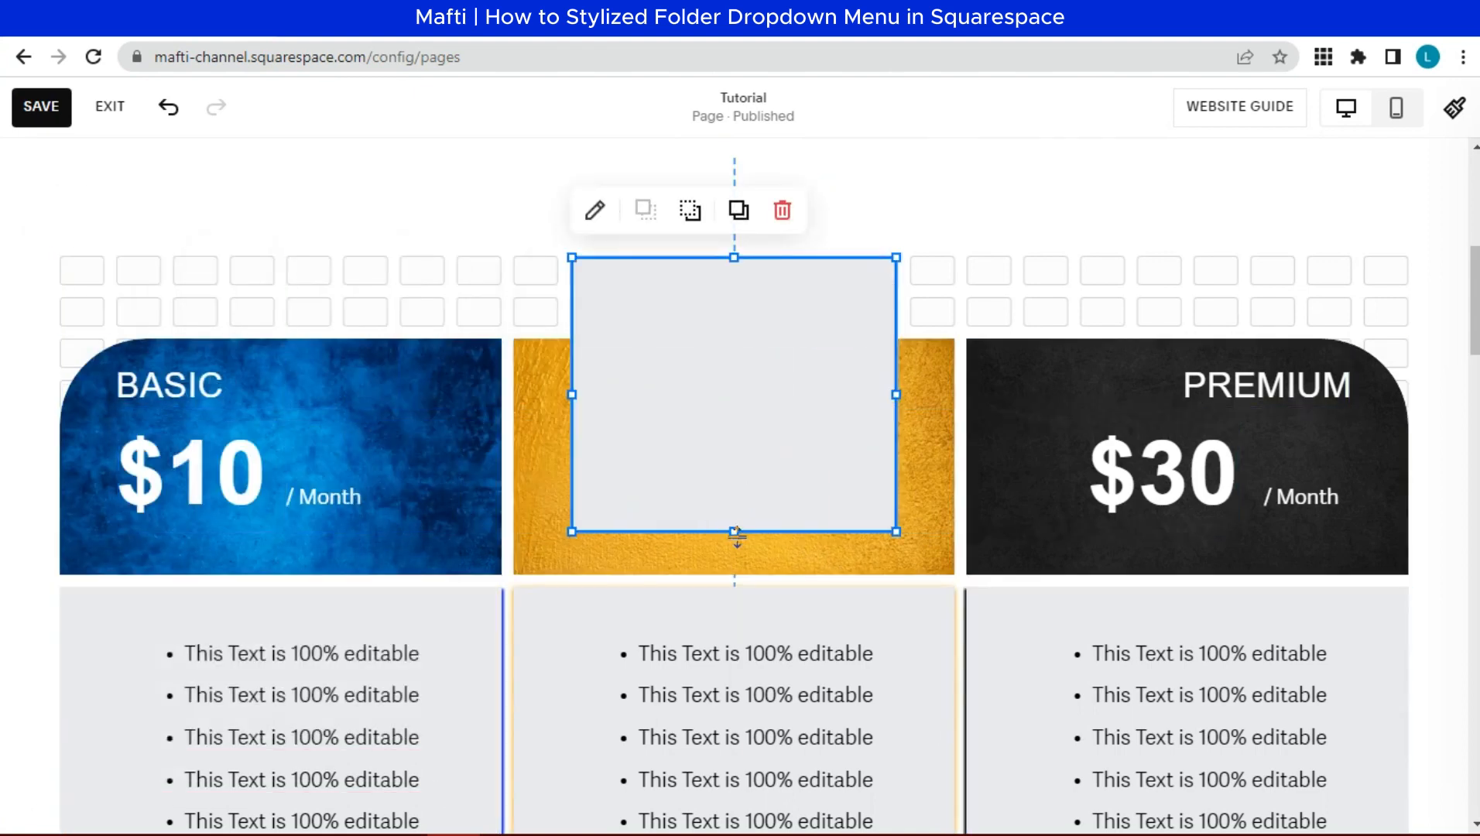
pyautogui.moveTo(734, 444); pyautogui.dragTo(792, 332)
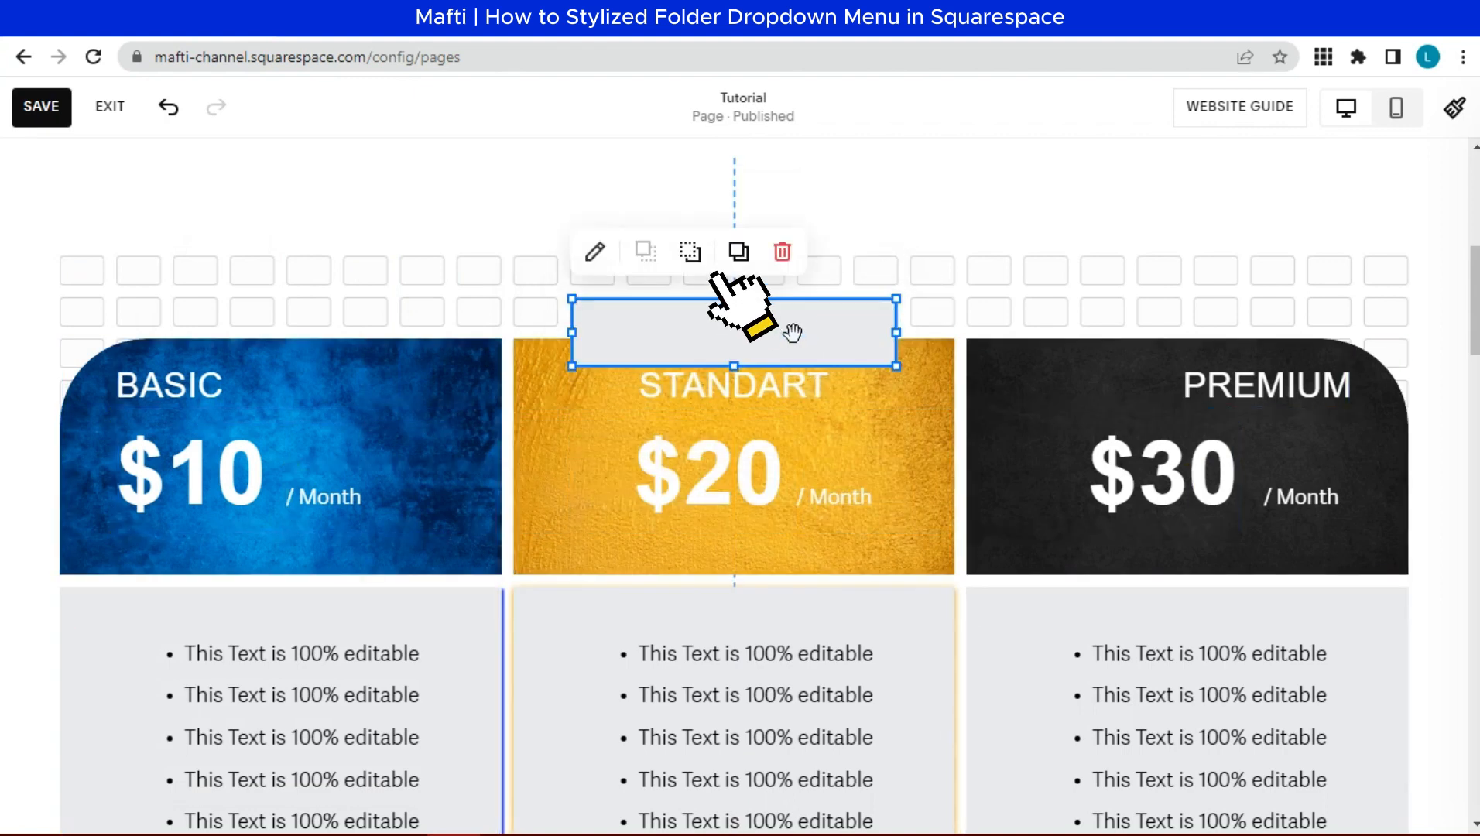
# - Send the strip shape behind the gold image and fill it with a custom yellow, RGB 233, 202, 54
pyautogui.click(694, 254)
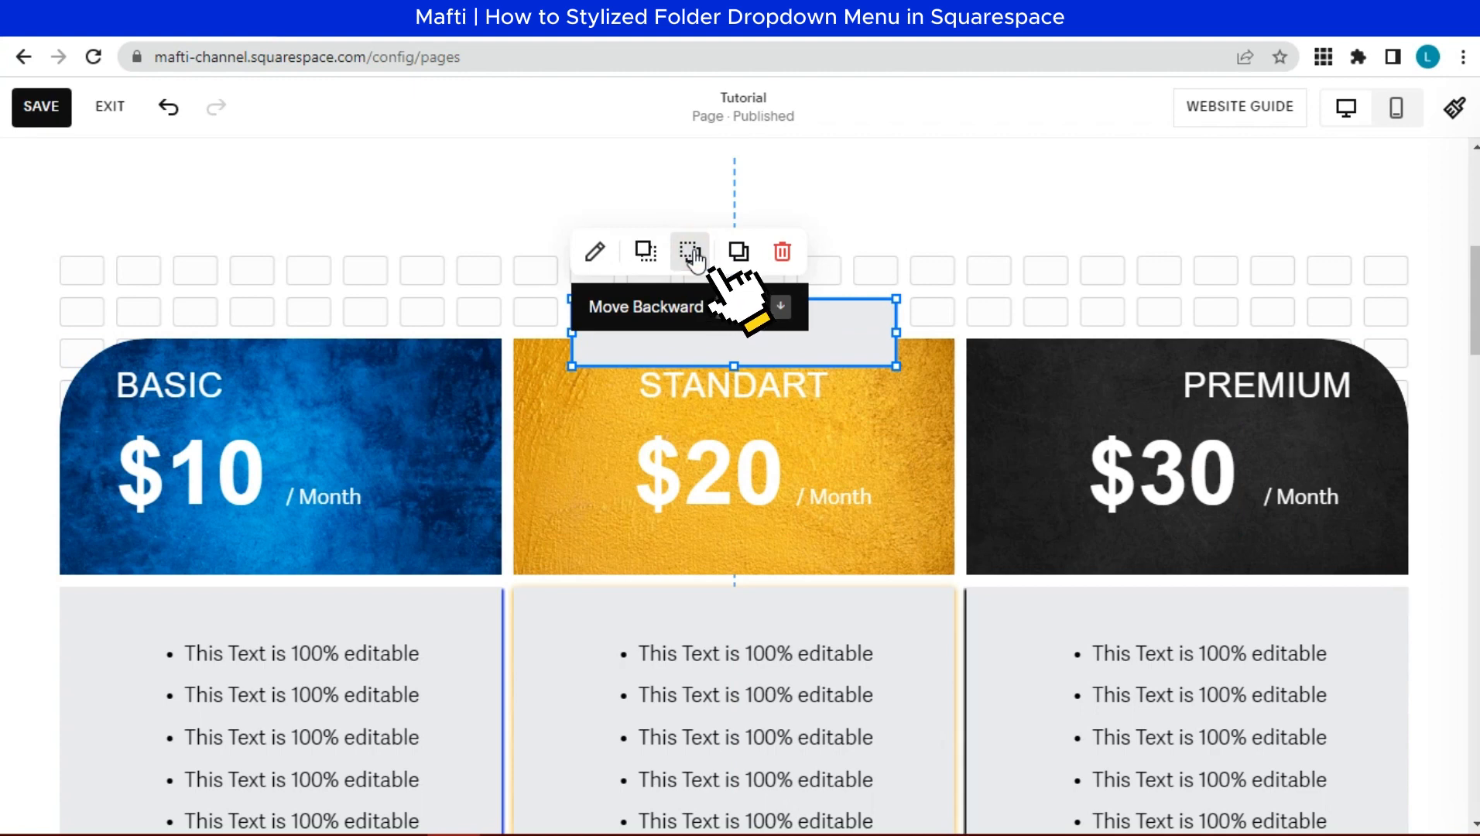
pyautogui.click(693, 252)
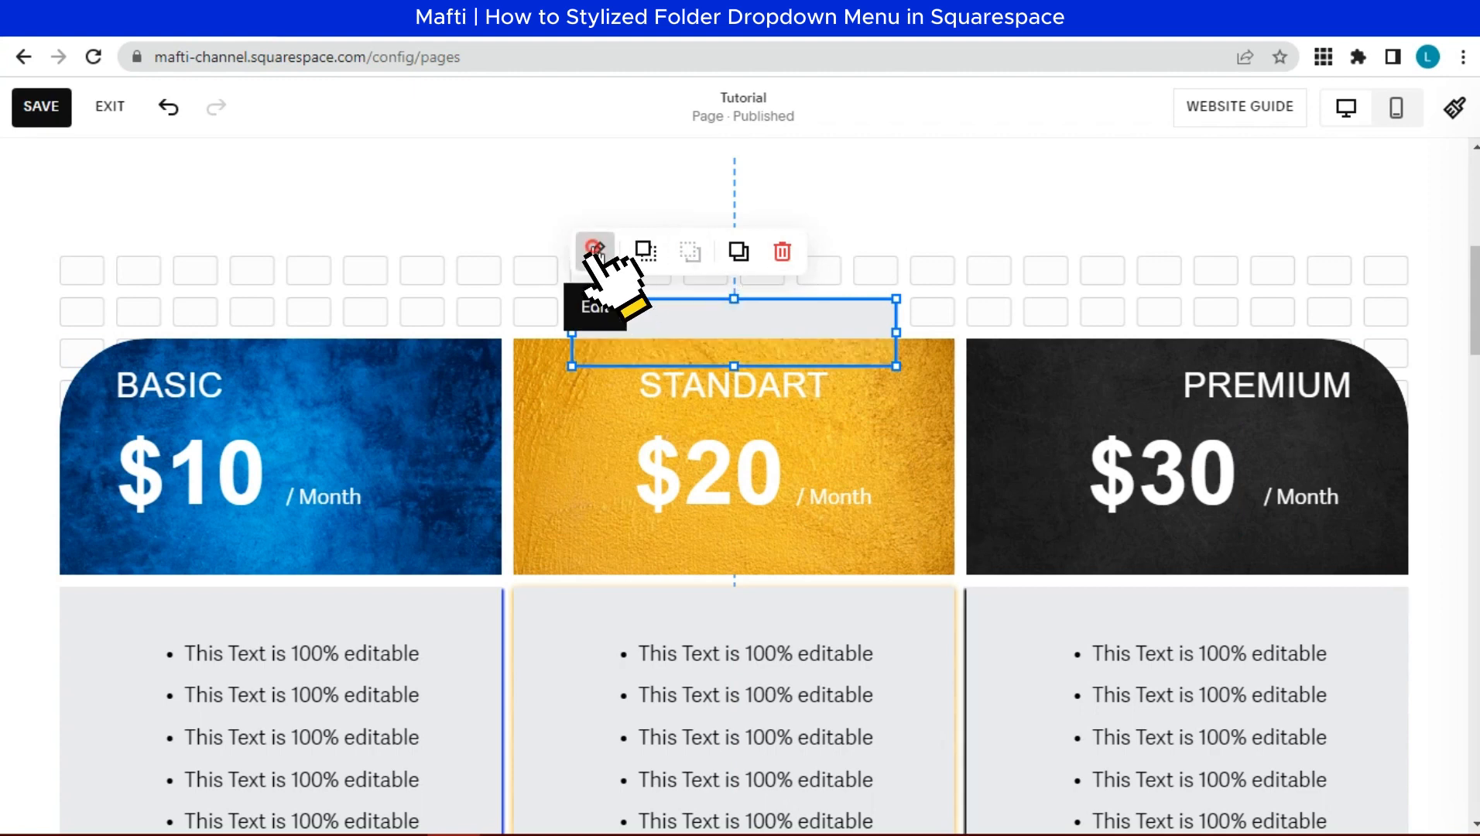
pyautogui.click(595, 252)
pyautogui.scroll(-2, 1112, 514)
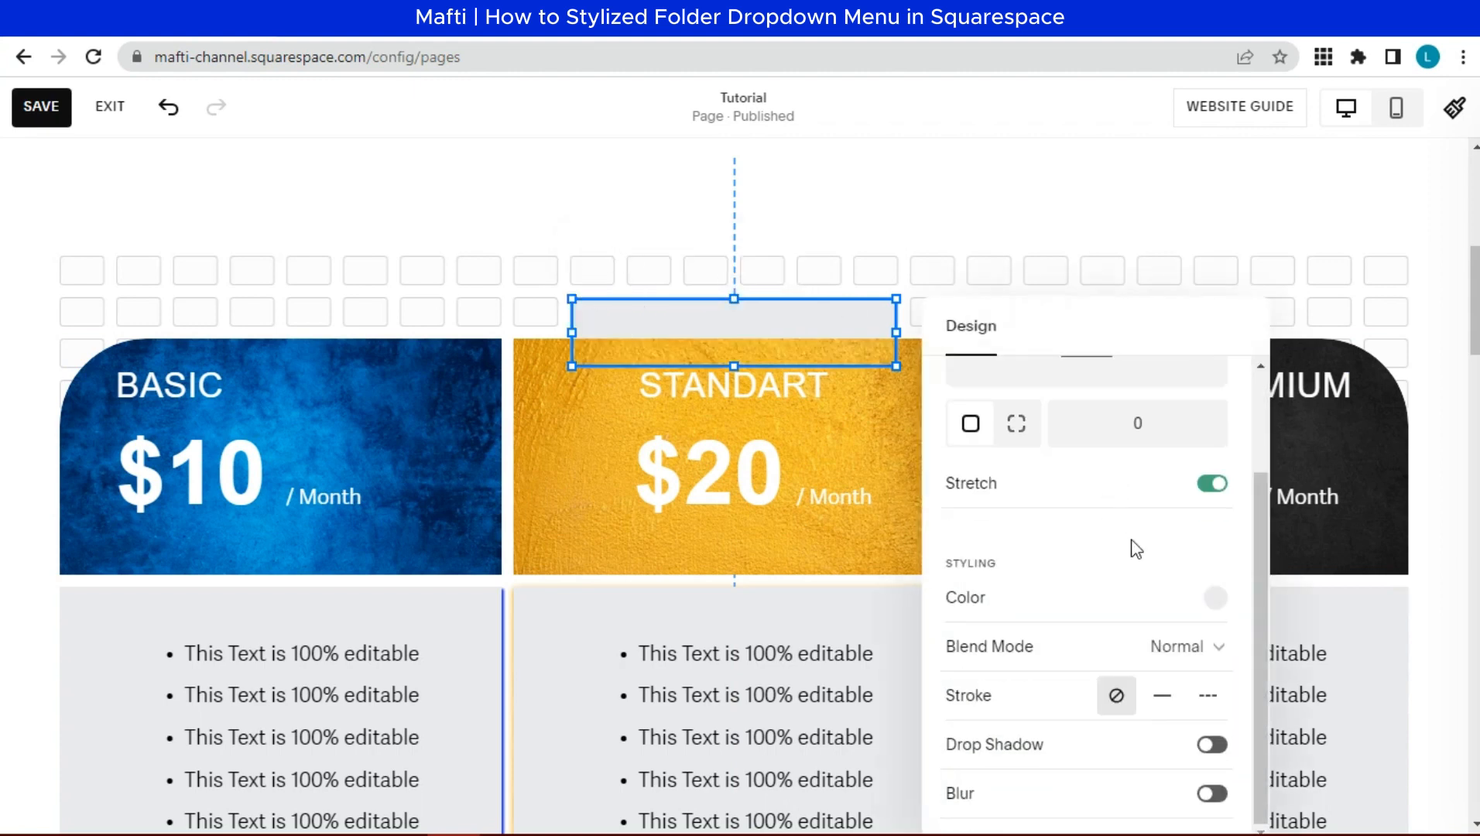
pyautogui.click(1215, 598)
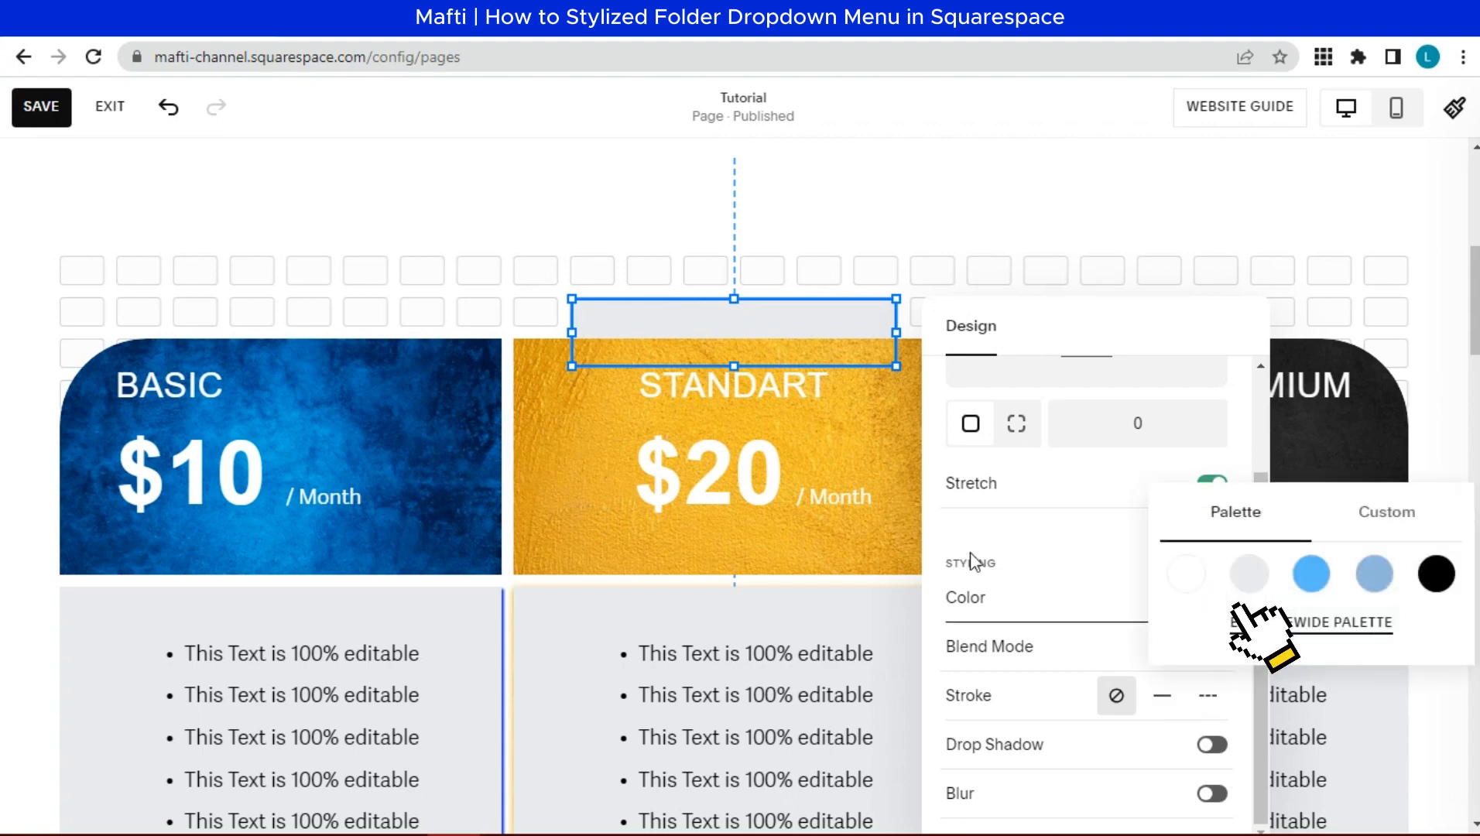
pyautogui.click(1351, 514)
pyautogui.click(1209, 713)
pyautogui.click(1393, 435)
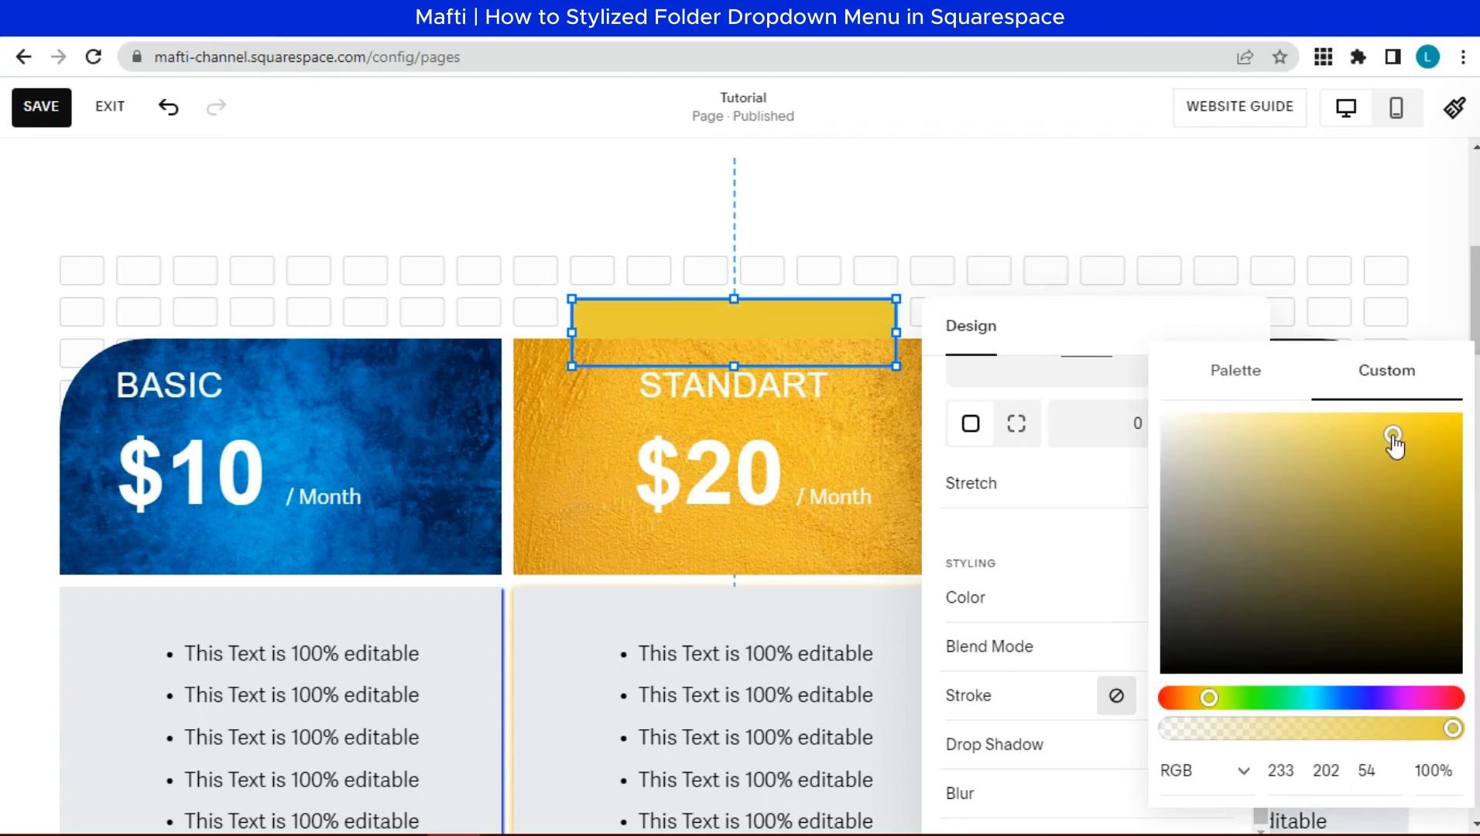
pyautogui.click(1084, 546)
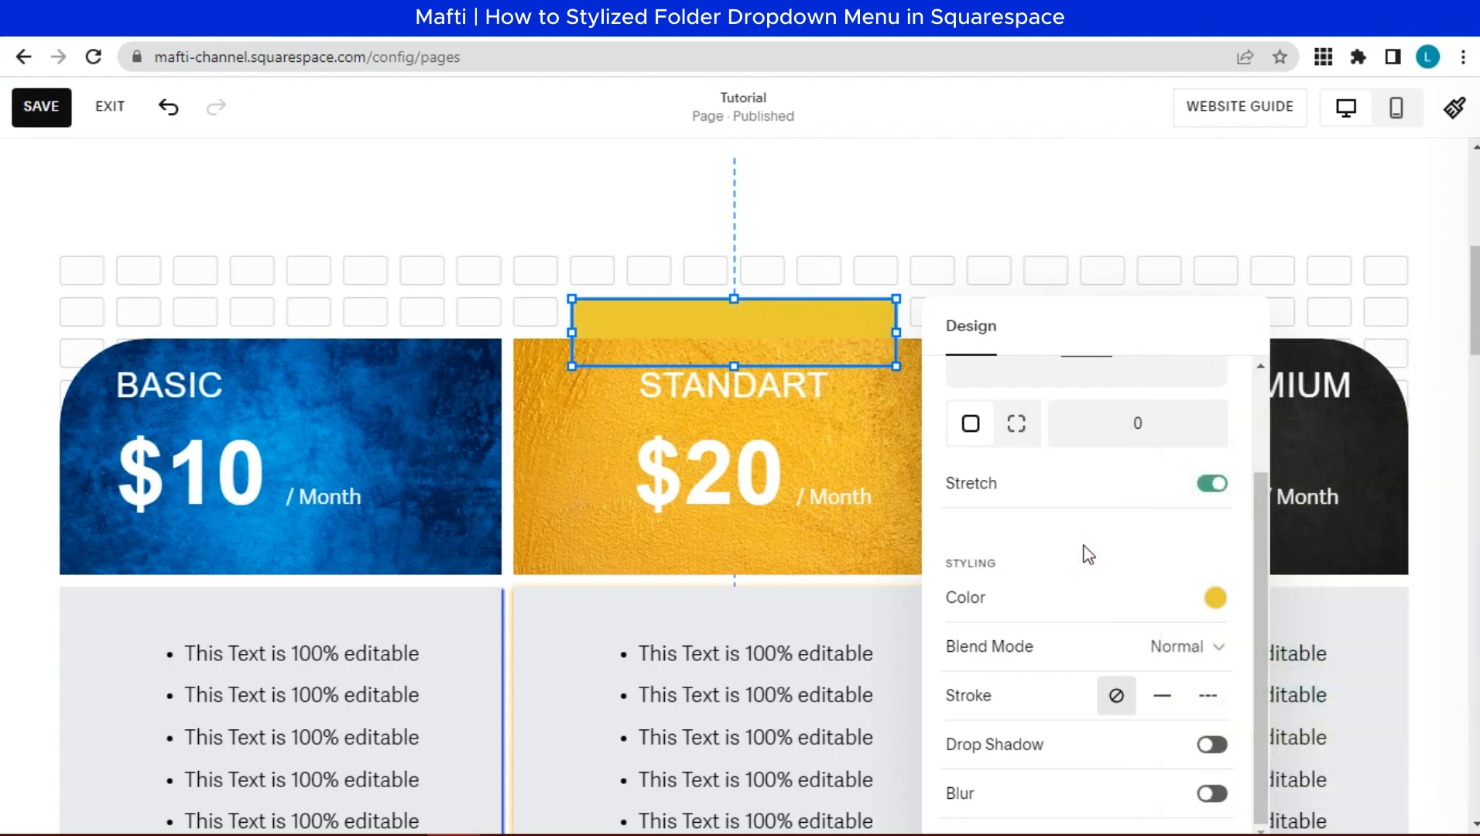
# - Round the yellow shape's corners to 20 and add a black drop shadow with about 155° angle, 6px distance and 2px blur
pyautogui.scroll(2, 1091, 555)
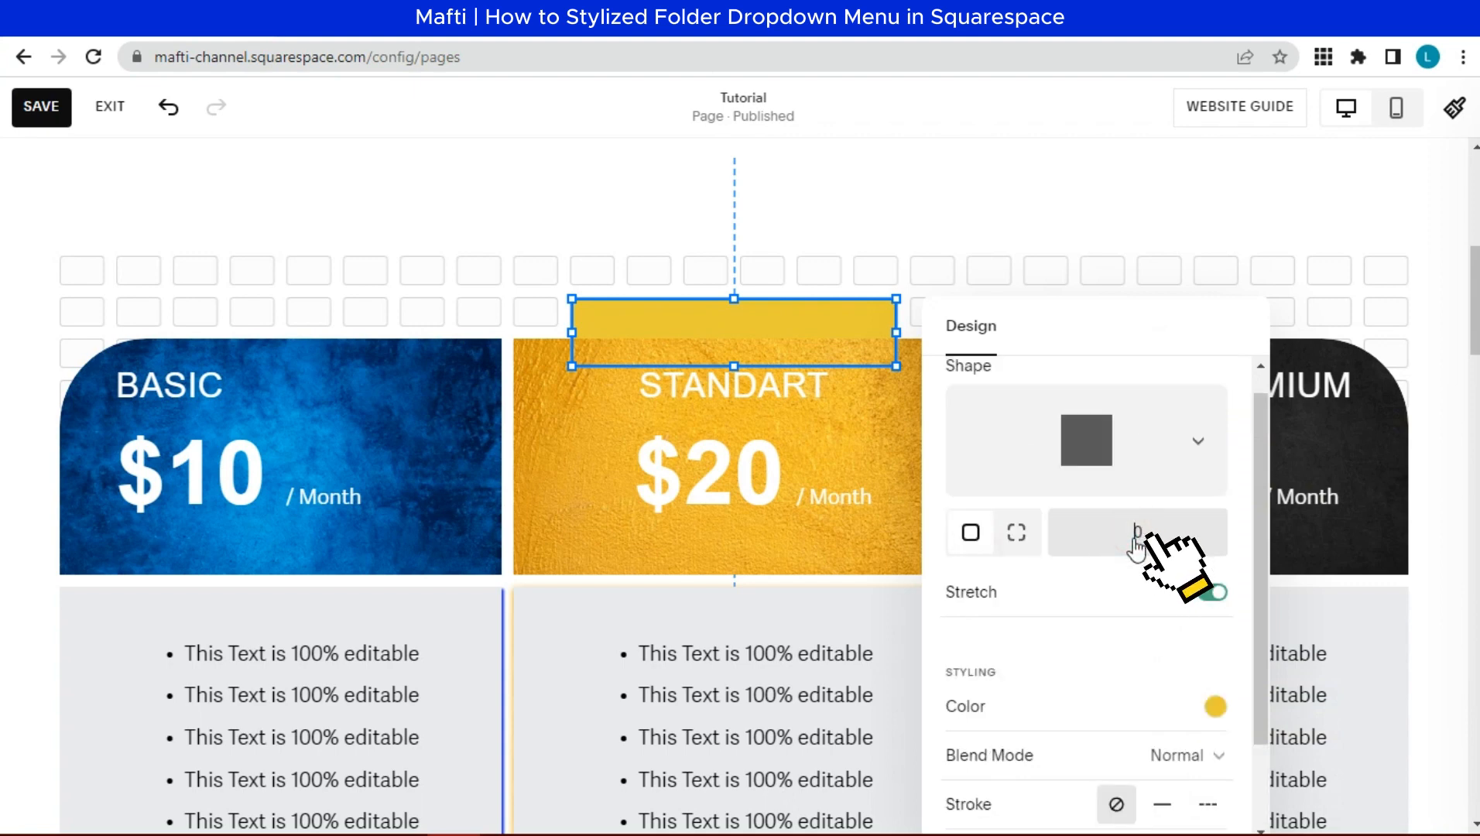
pyautogui.write('20')
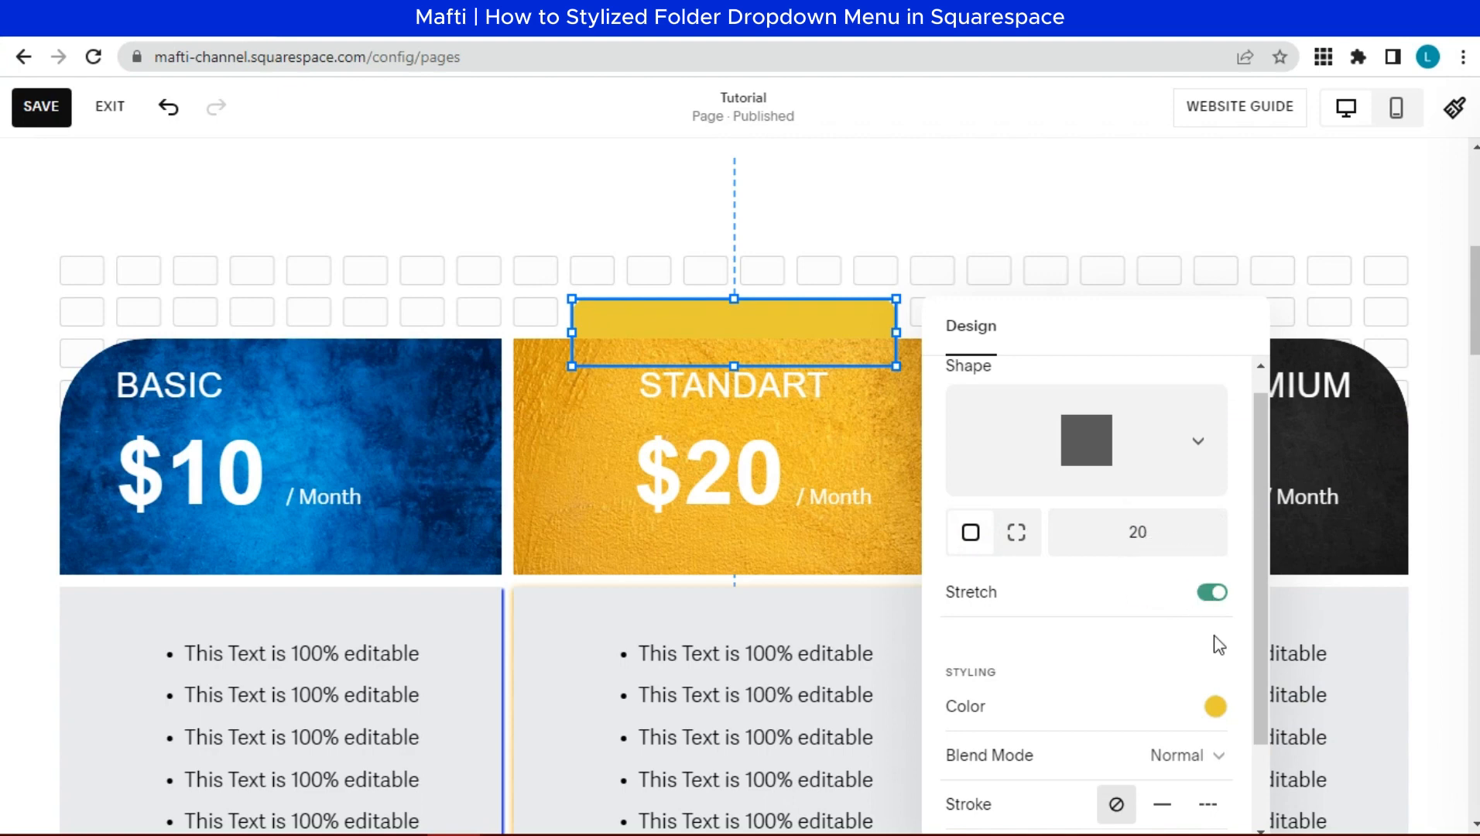
pyautogui.scroll(-2, 1219, 644)
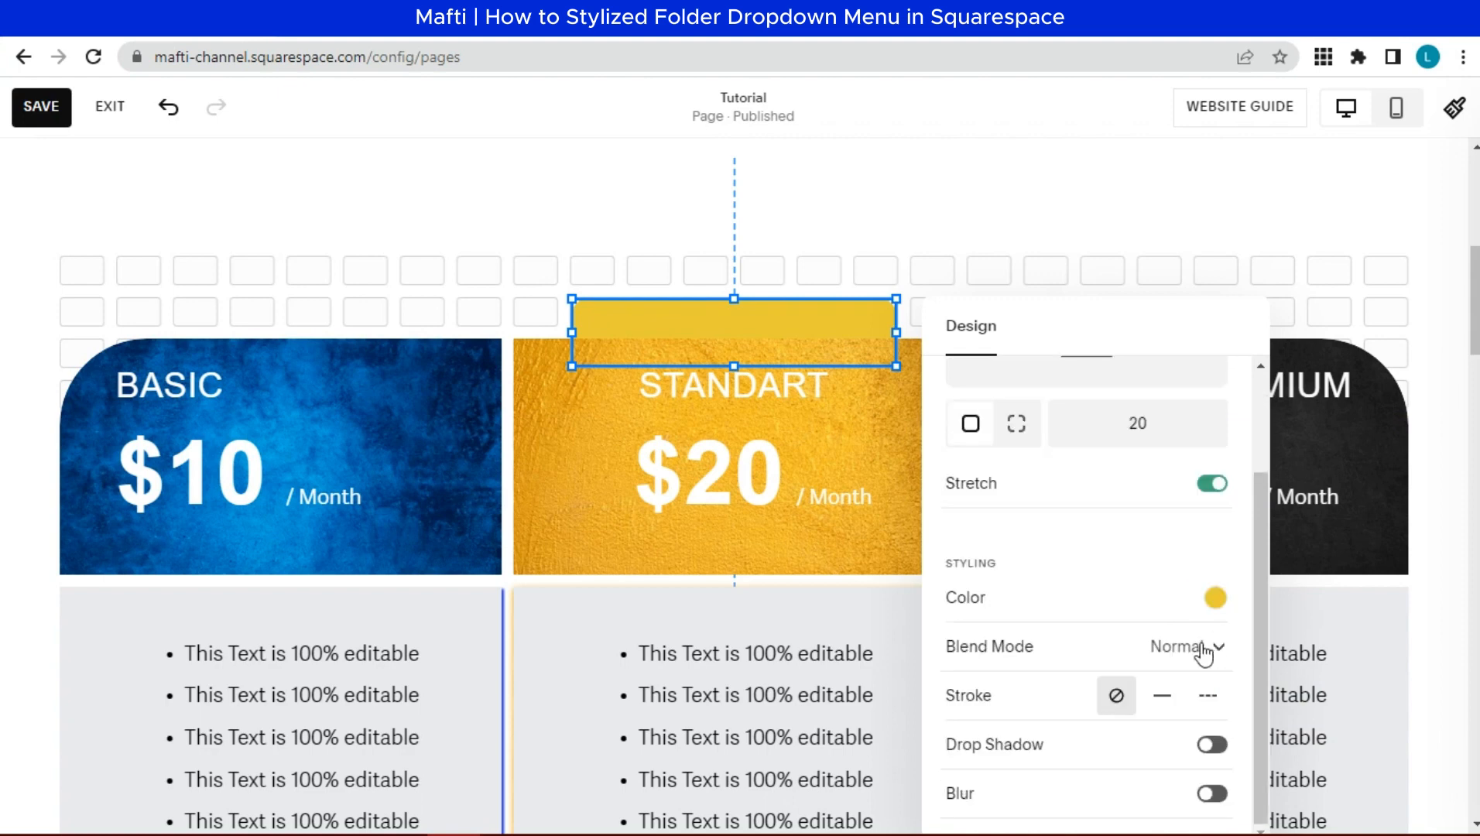
pyautogui.click(1212, 745)
pyautogui.scroll(-5, 1213, 742)
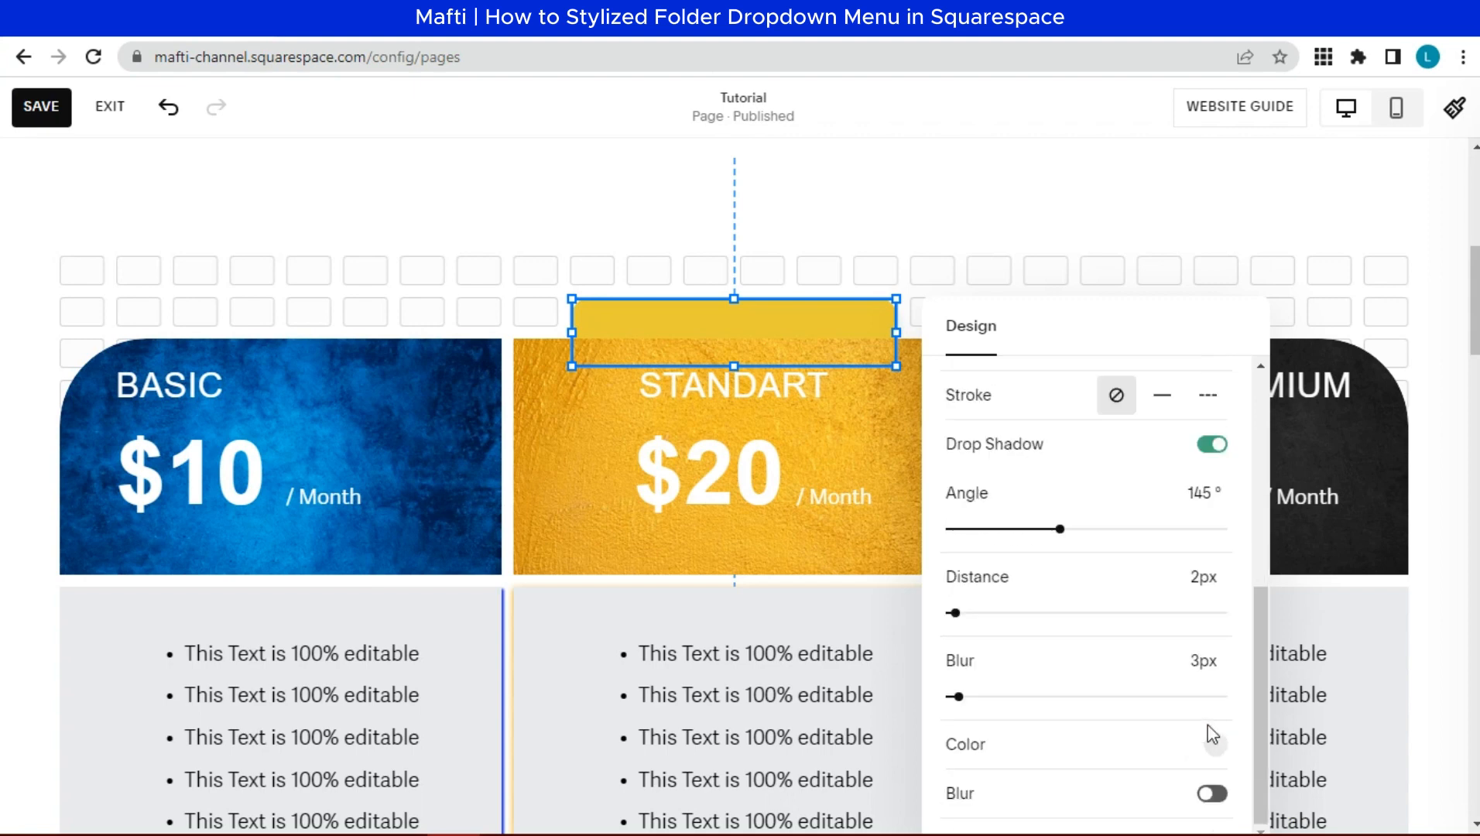
pyautogui.click(1215, 745)
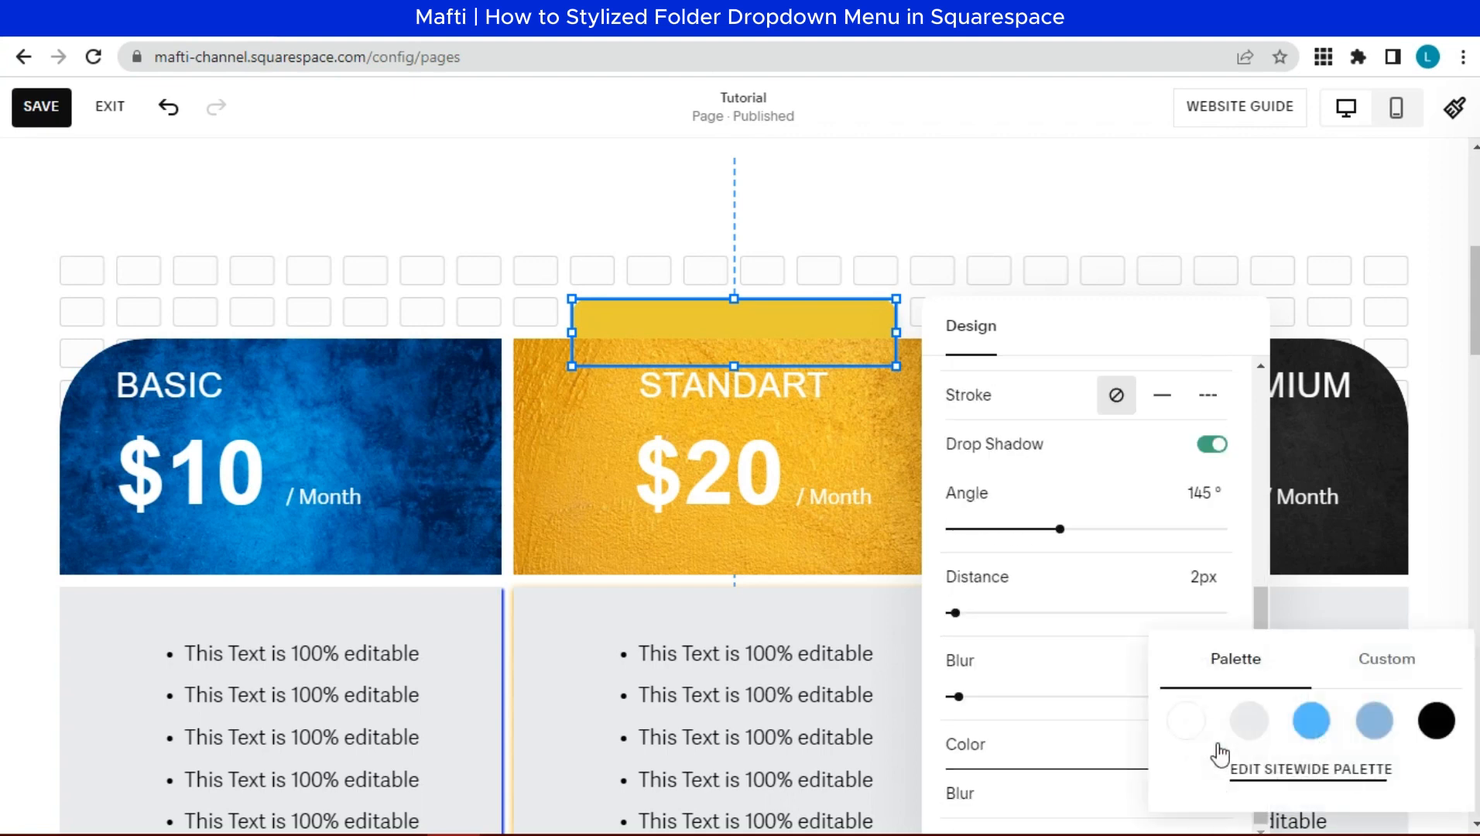
pyautogui.click(954, 695)
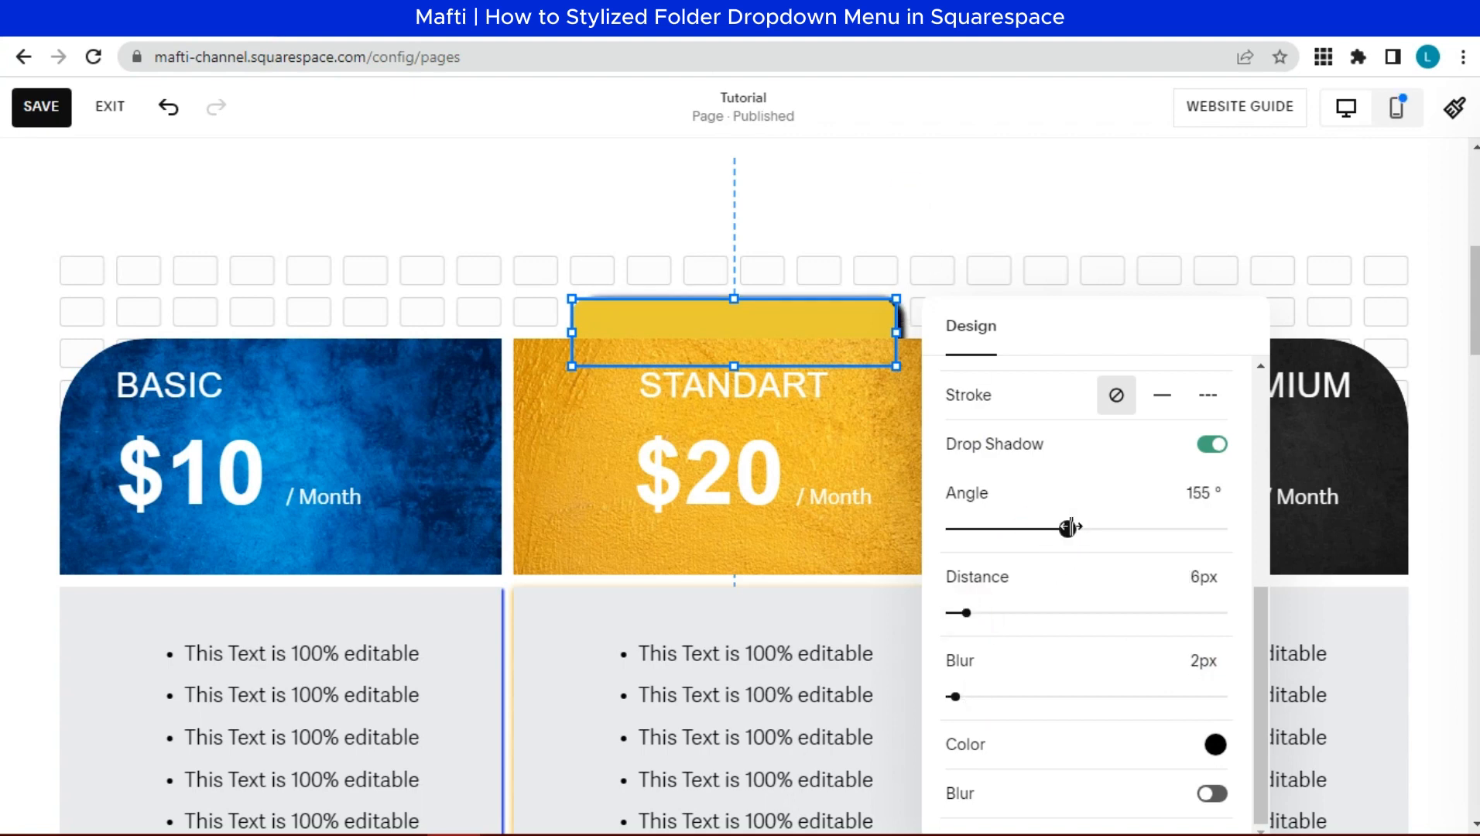
pyautogui.click(930, 277)
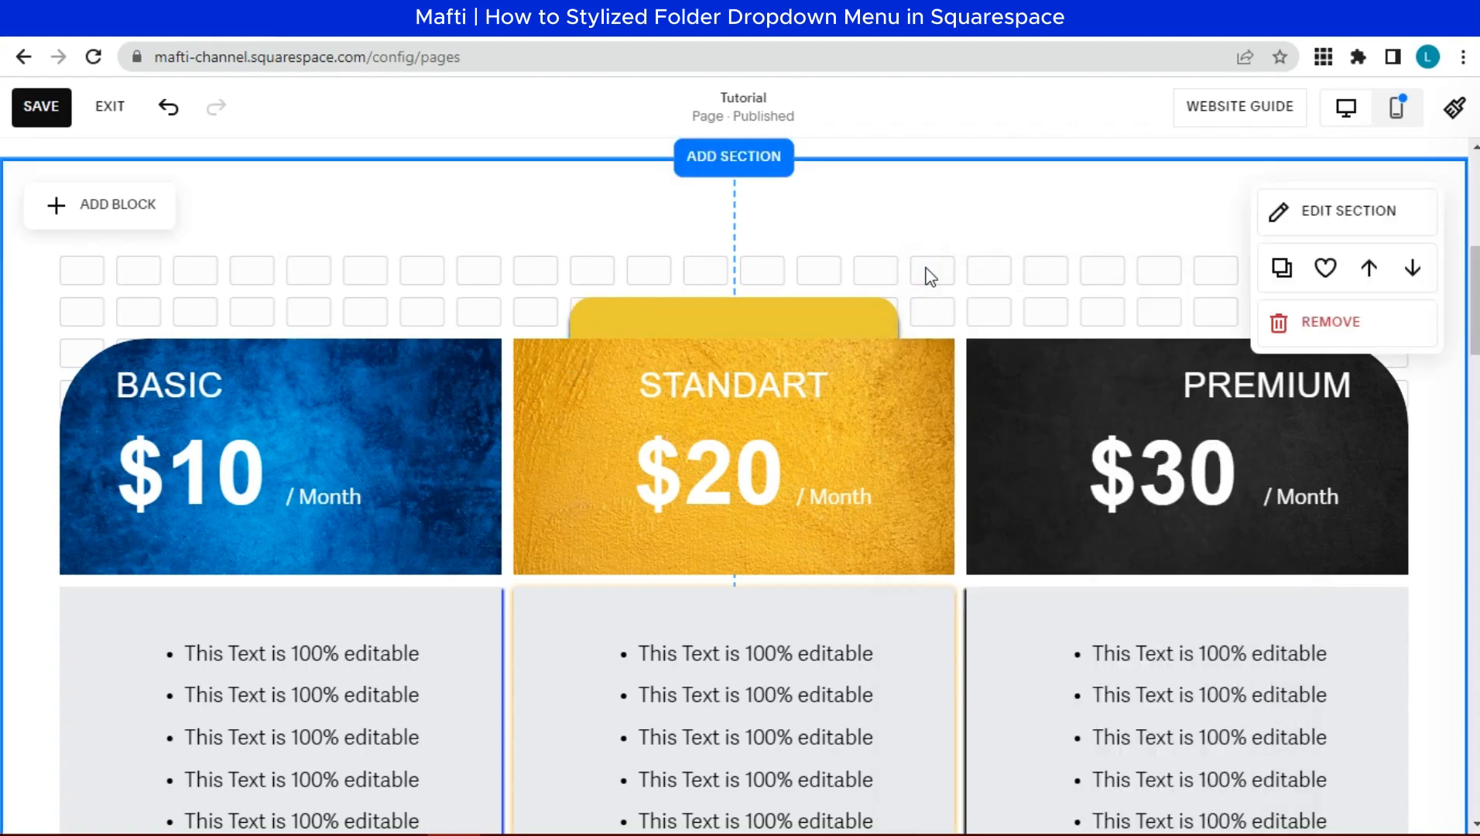
# - Add a text block to the pricing section reading "BEST VALUE"
pyautogui.scroll(2, 437, 279)
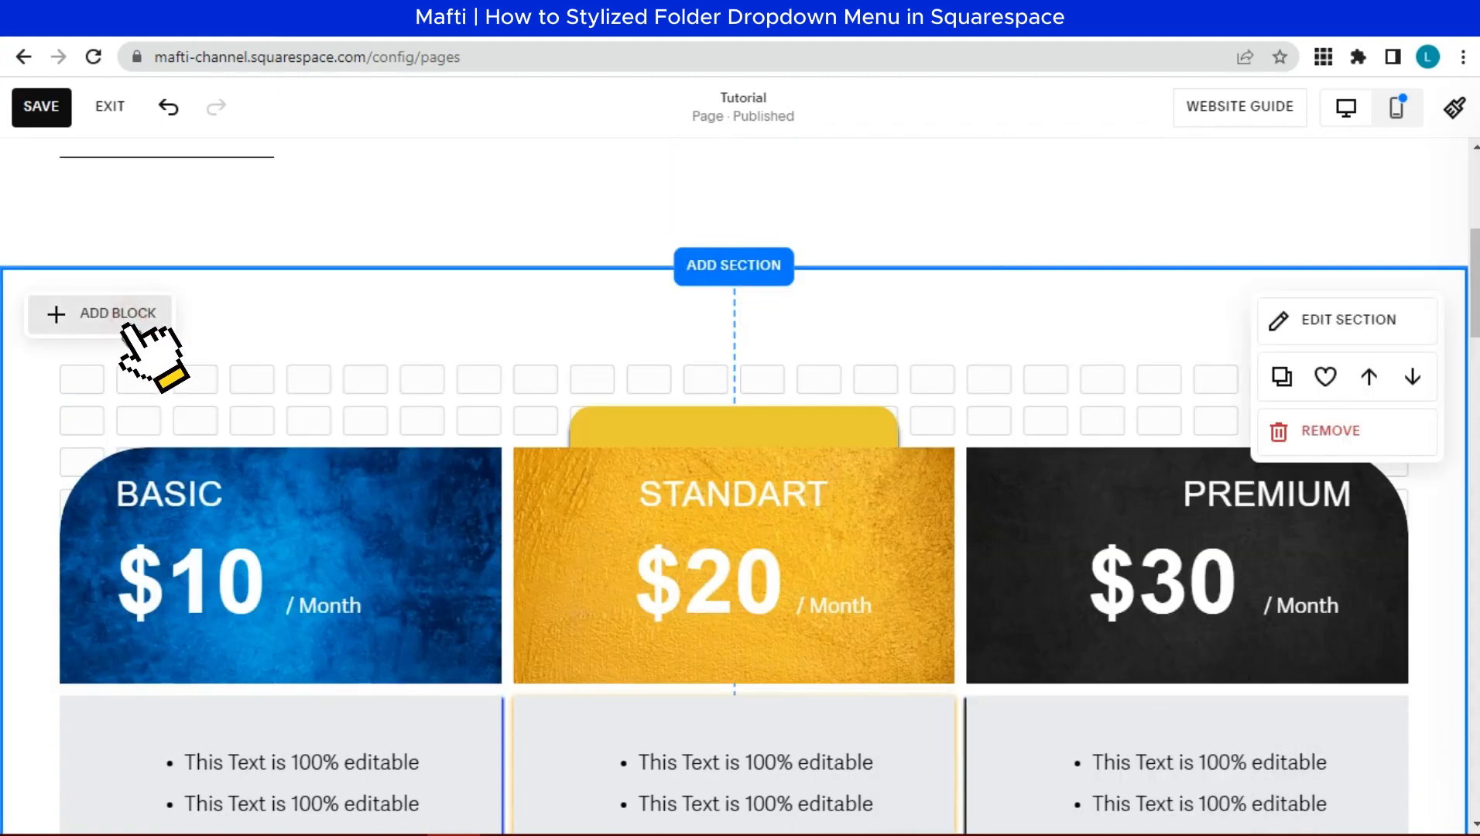
pyautogui.click(132, 329)
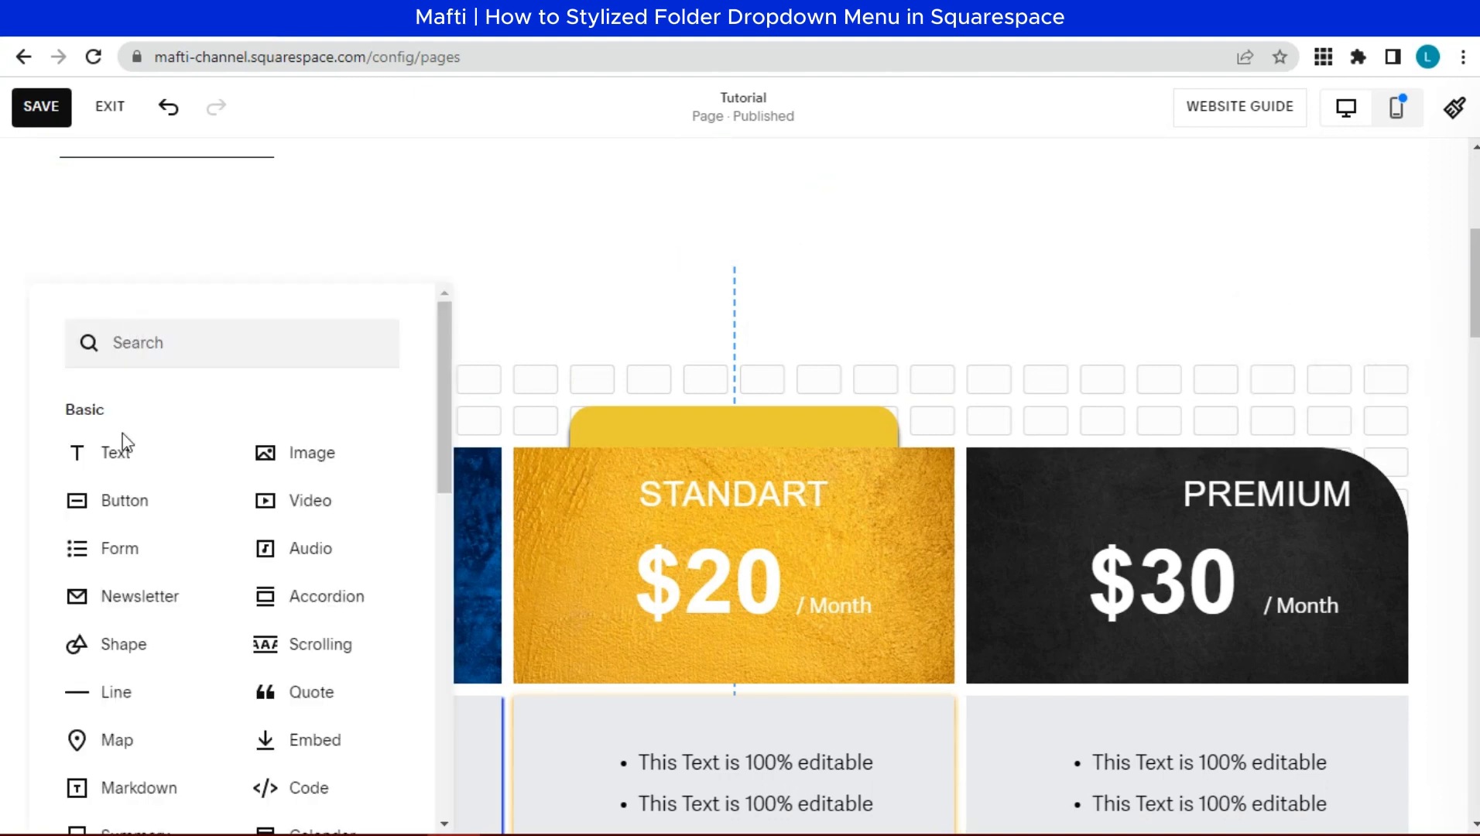
pyautogui.click(122, 457)
pyautogui.click(134, 388)
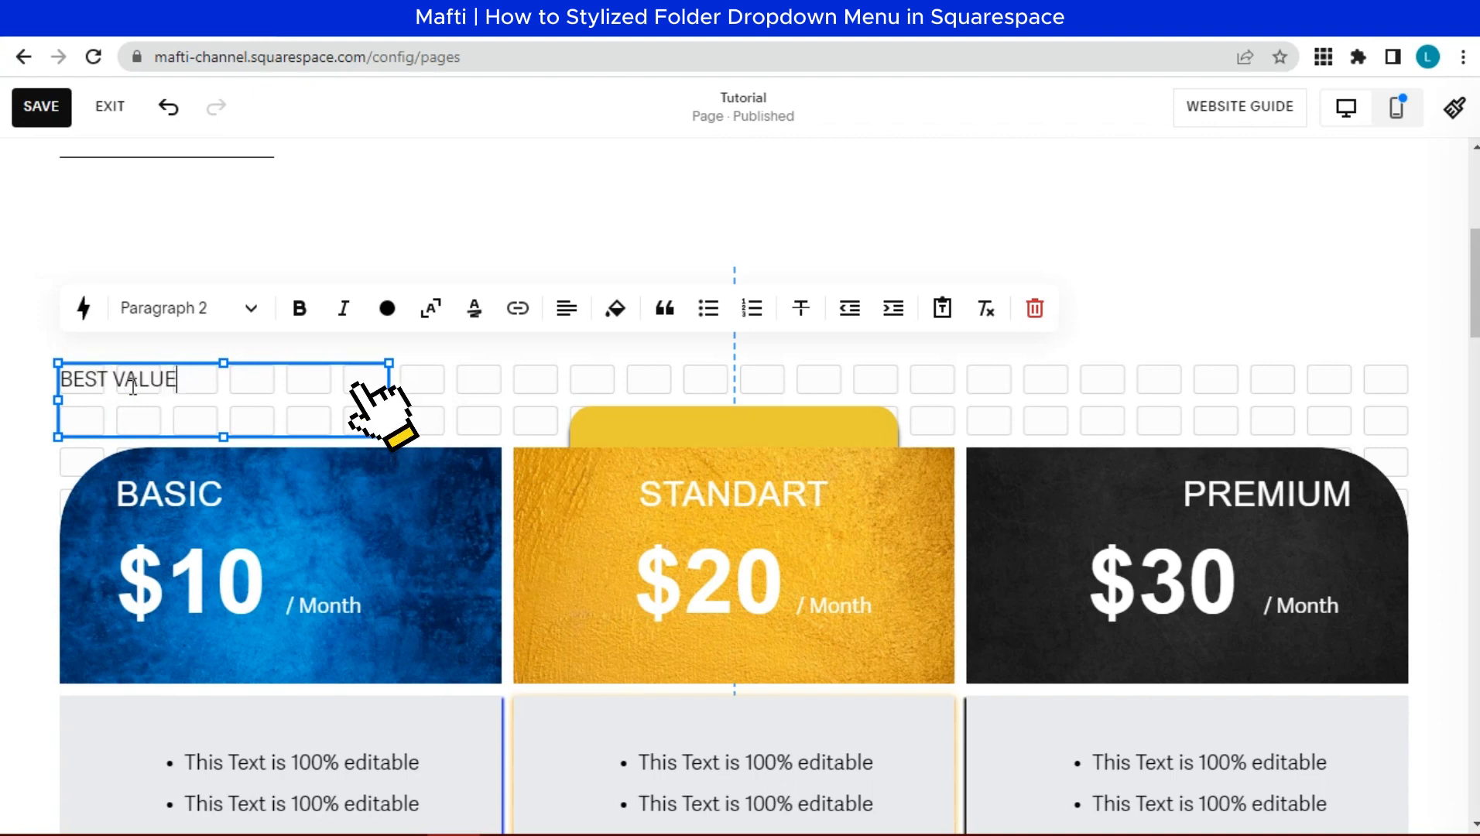
# - Make the BEST VALUE text bold and set its style to Heading 4
pyautogui.moveTo(192, 383); pyautogui.dragTo(66, 380)
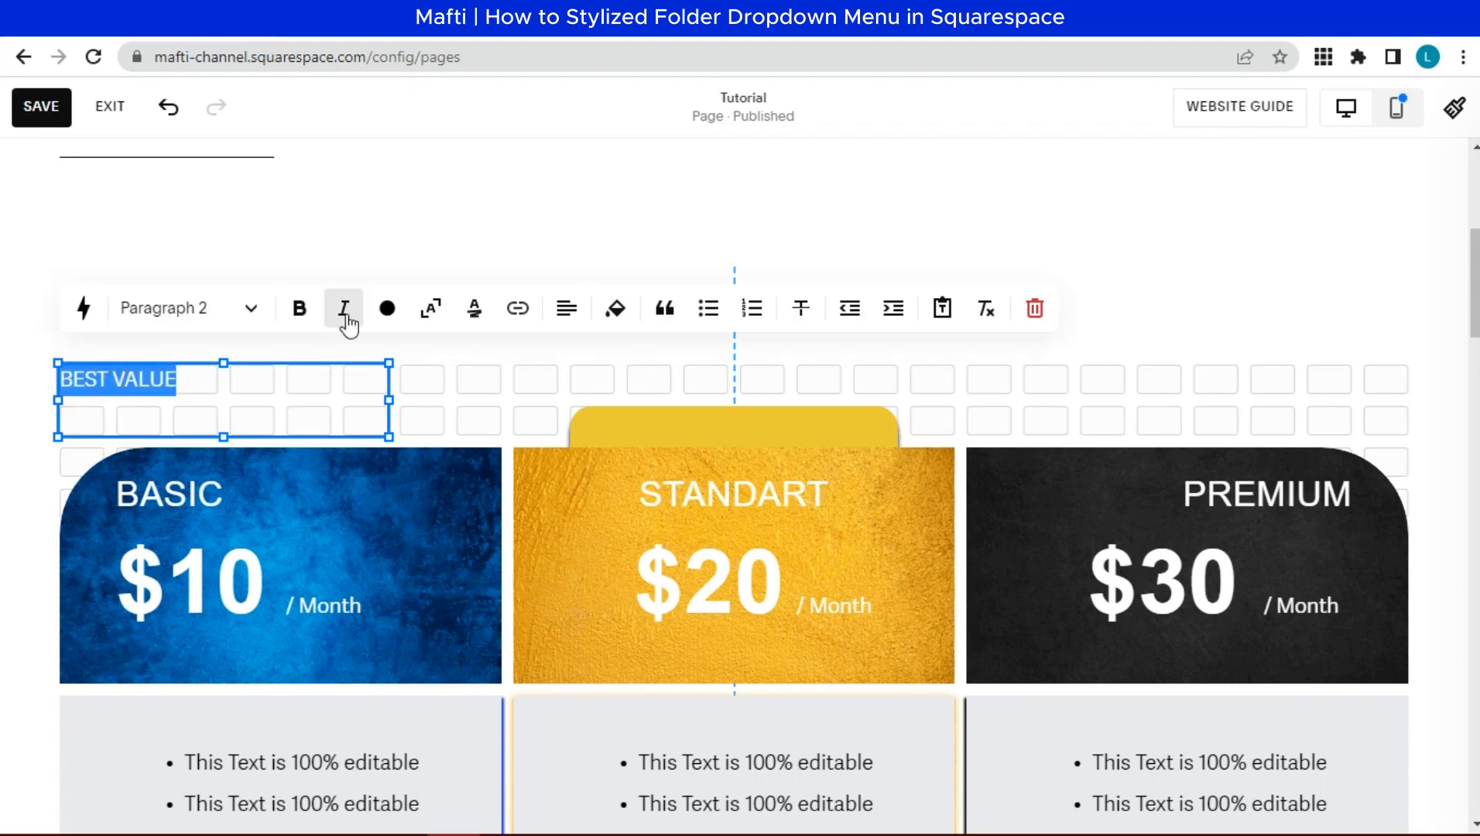
pyautogui.click(387, 308)
pyautogui.click(486, 434)
pyautogui.click(300, 308)
pyautogui.click(250, 308)
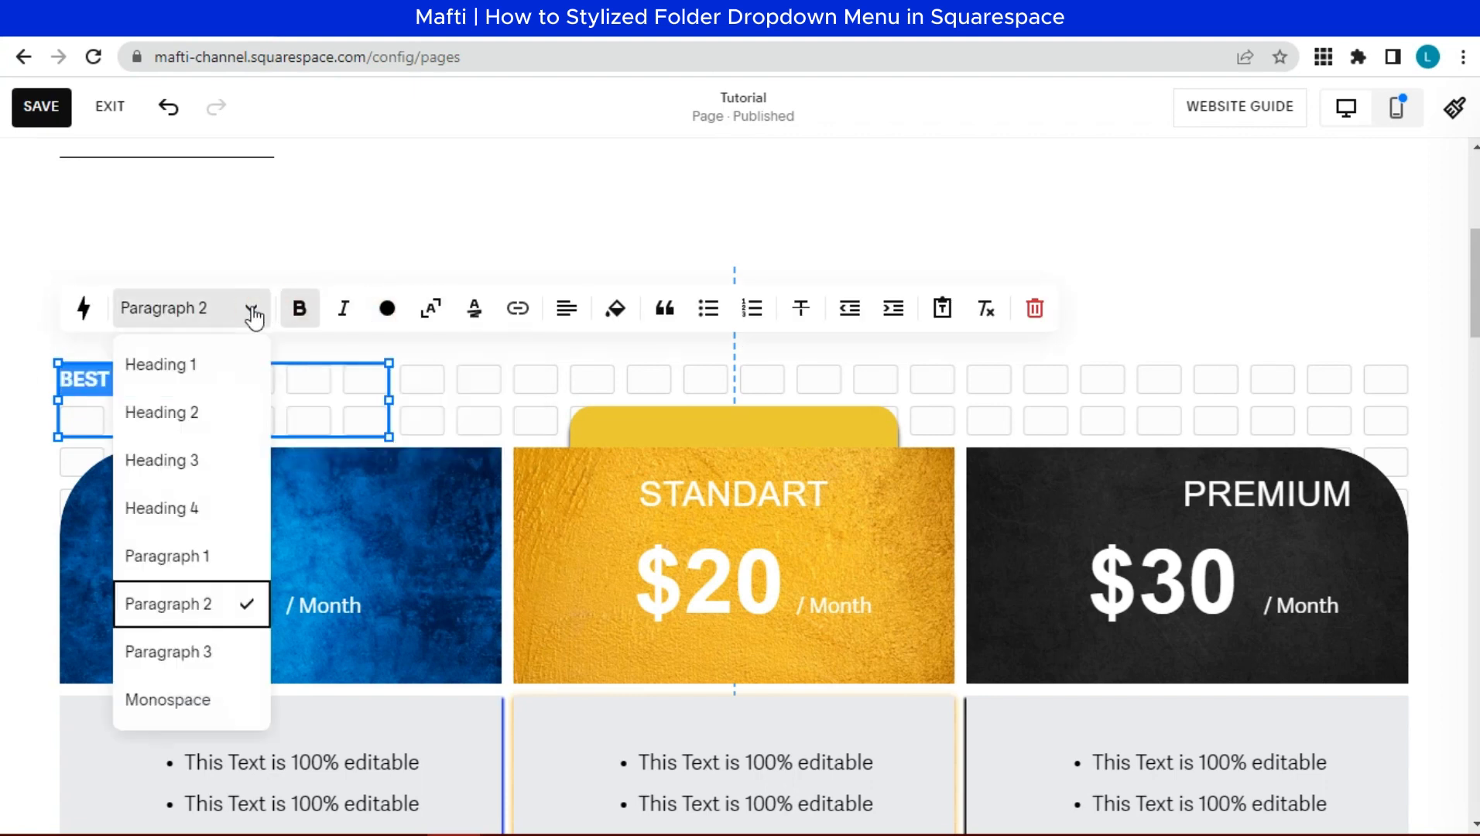
pyautogui.click(232, 508)
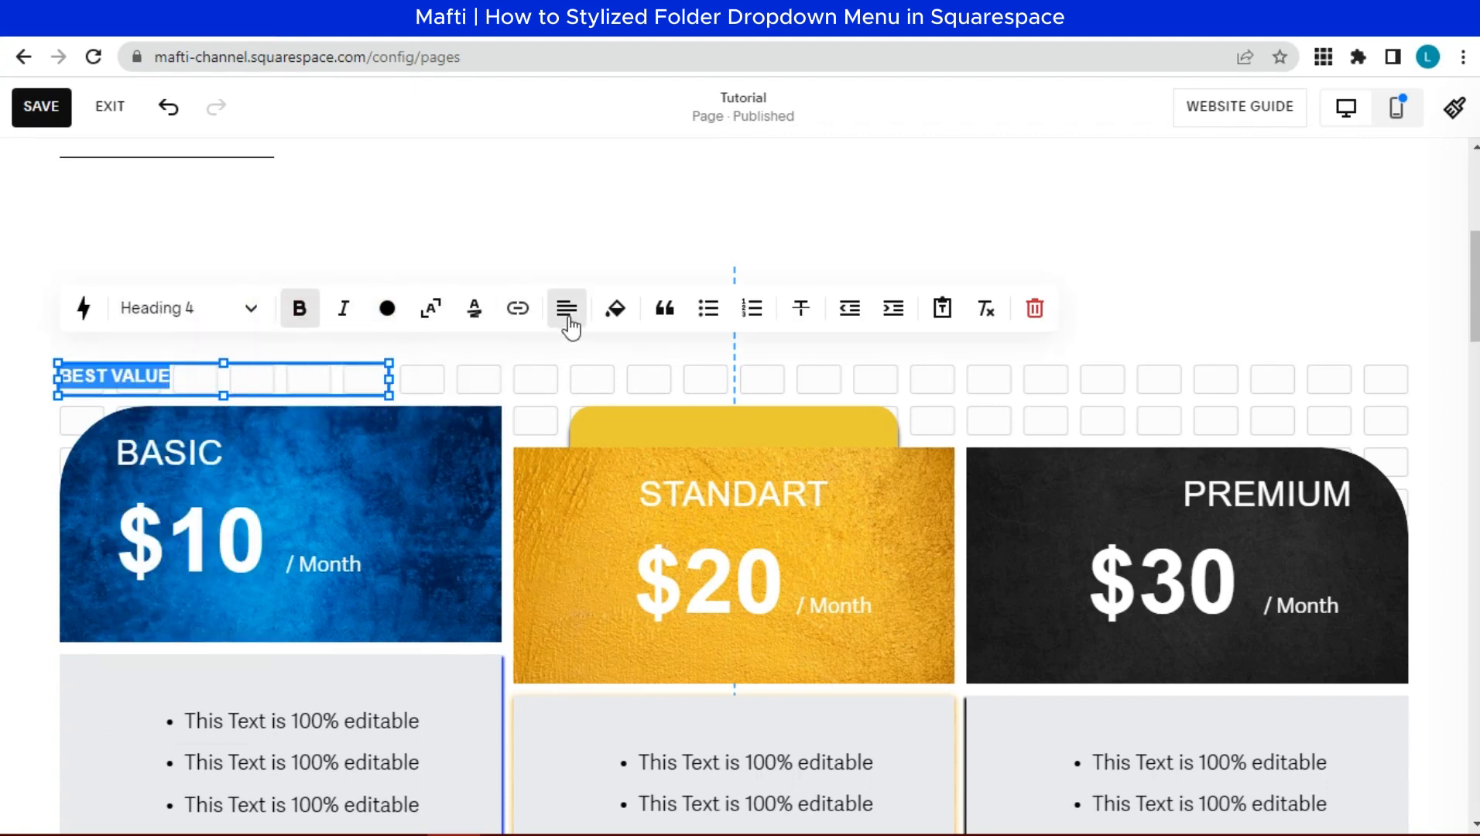
# - Centre-align the BEST VALUE text and give it a custom dark gold colour
pyautogui.click(566, 308)
pyautogui.click(545, 360)
pyautogui.click(387, 308)
pyautogui.click(456, 368)
pyautogui.click(286, 695)
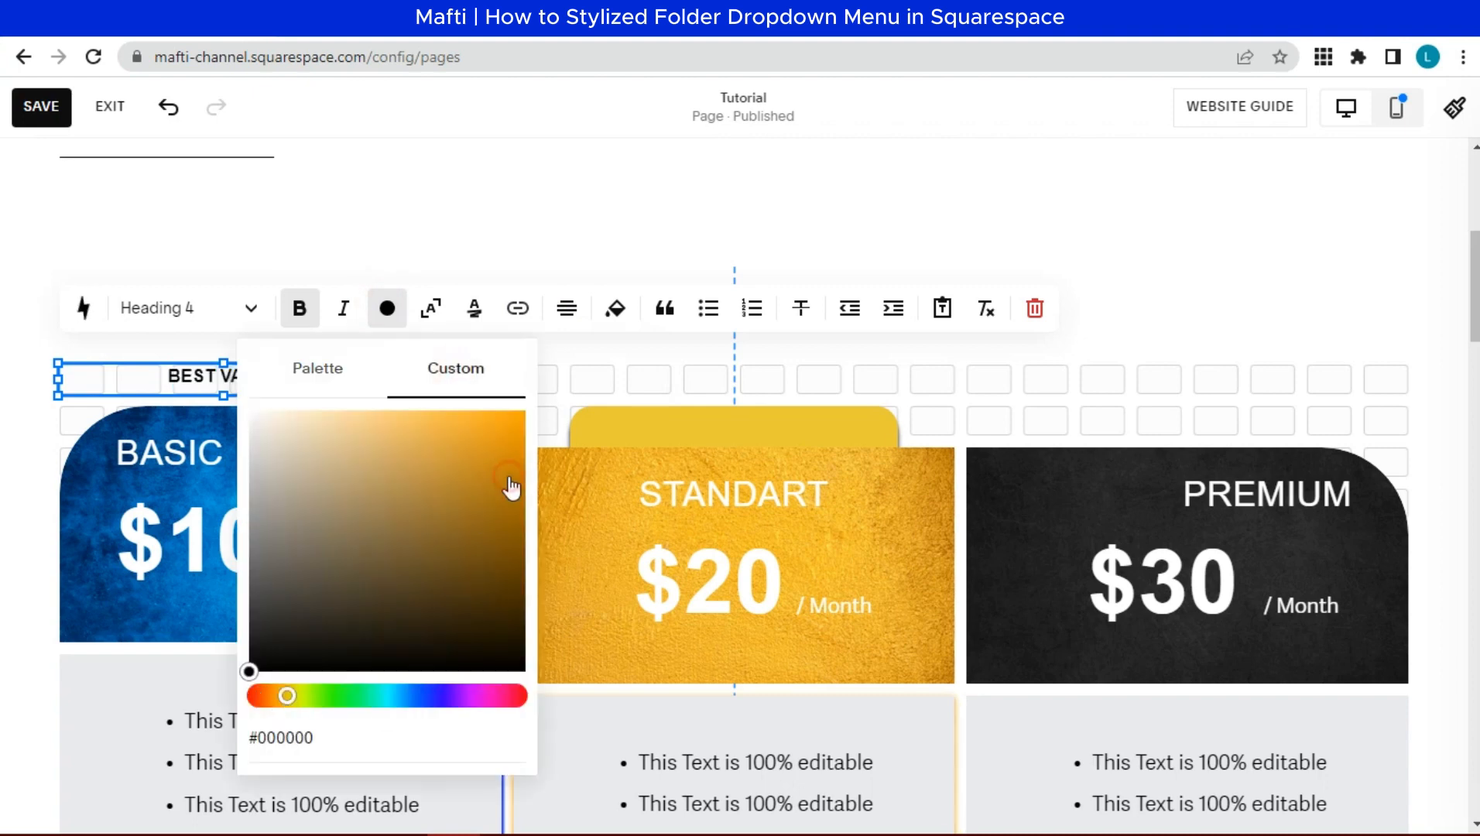
pyautogui.click(387, 308)
# - Place the BEST VALUE text on the yellow tab above the STANDART card and align it to the bottom of its block
pyautogui.moveTo(373, 384); pyautogui.dragTo(824, 430)
pyautogui.click(647, 359)
pyautogui.click(643, 414)
pyautogui.click(694, 414)
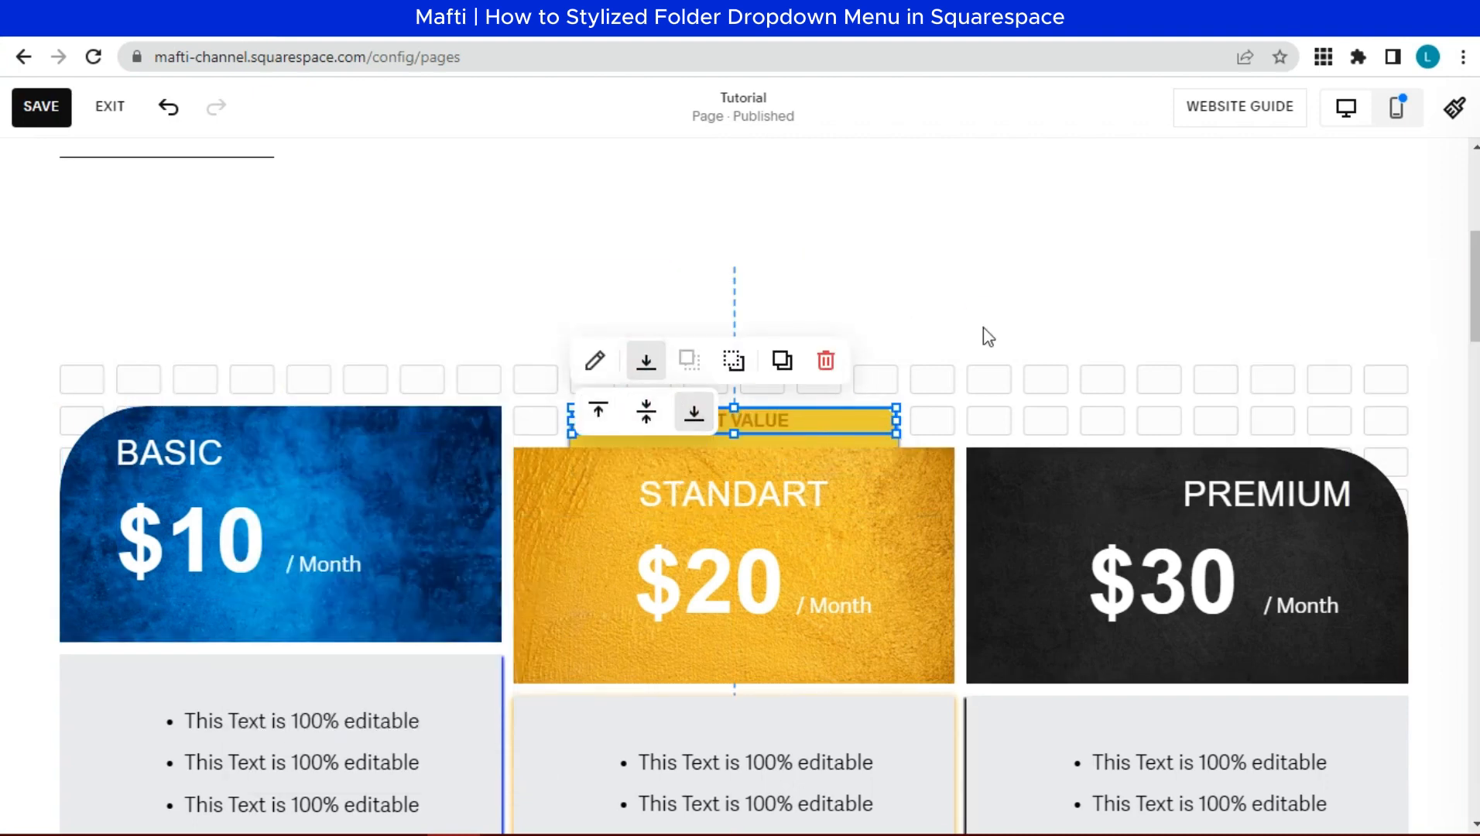
pyautogui.click(987, 335)
pyautogui.click(743, 427)
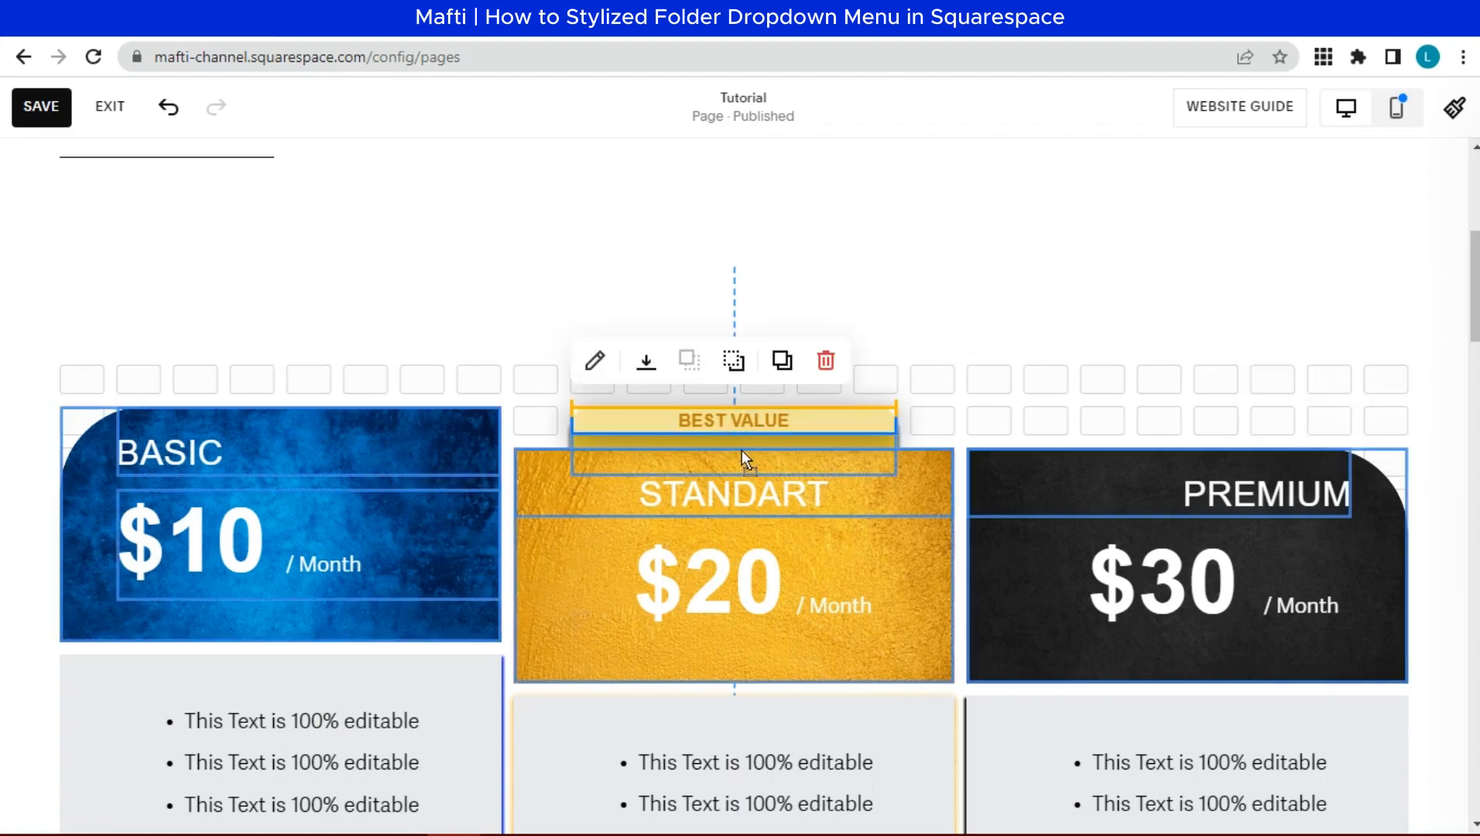
pyautogui.click(974, 334)
# - Move all of the BASIC card's blocks down one row together so they line up with the STANDART and PREMIUM cards
pyautogui.scroll(-7, 960, 362)
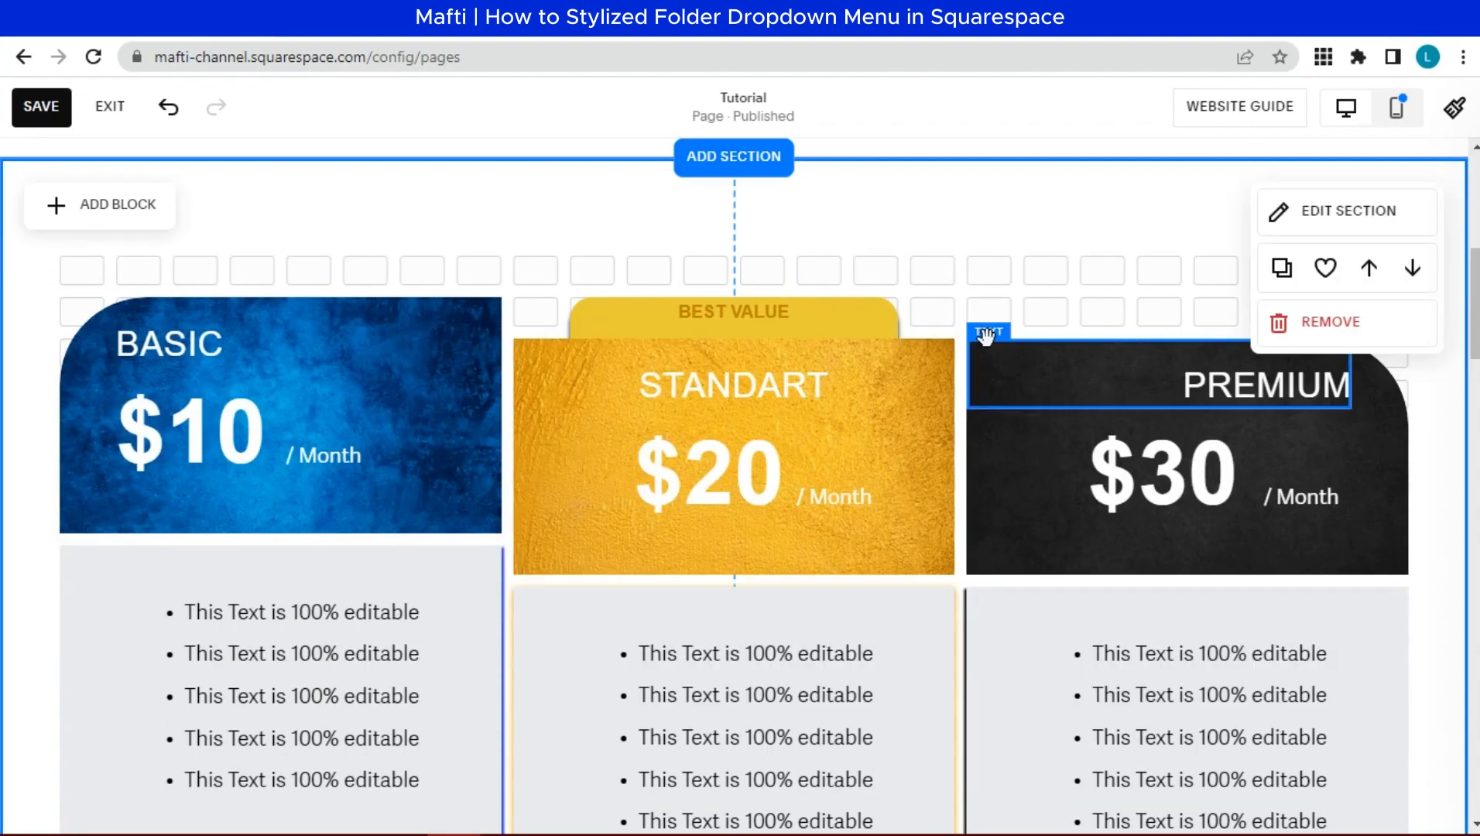
pyautogui.scroll(4, 960, 362)
pyautogui.moveTo(30, 291); pyautogui.dragTo(472, 704)
pyautogui.scroll(-2, 489, 634)
pyautogui.scroll(3, 465, 691)
pyautogui.click(503, 301)
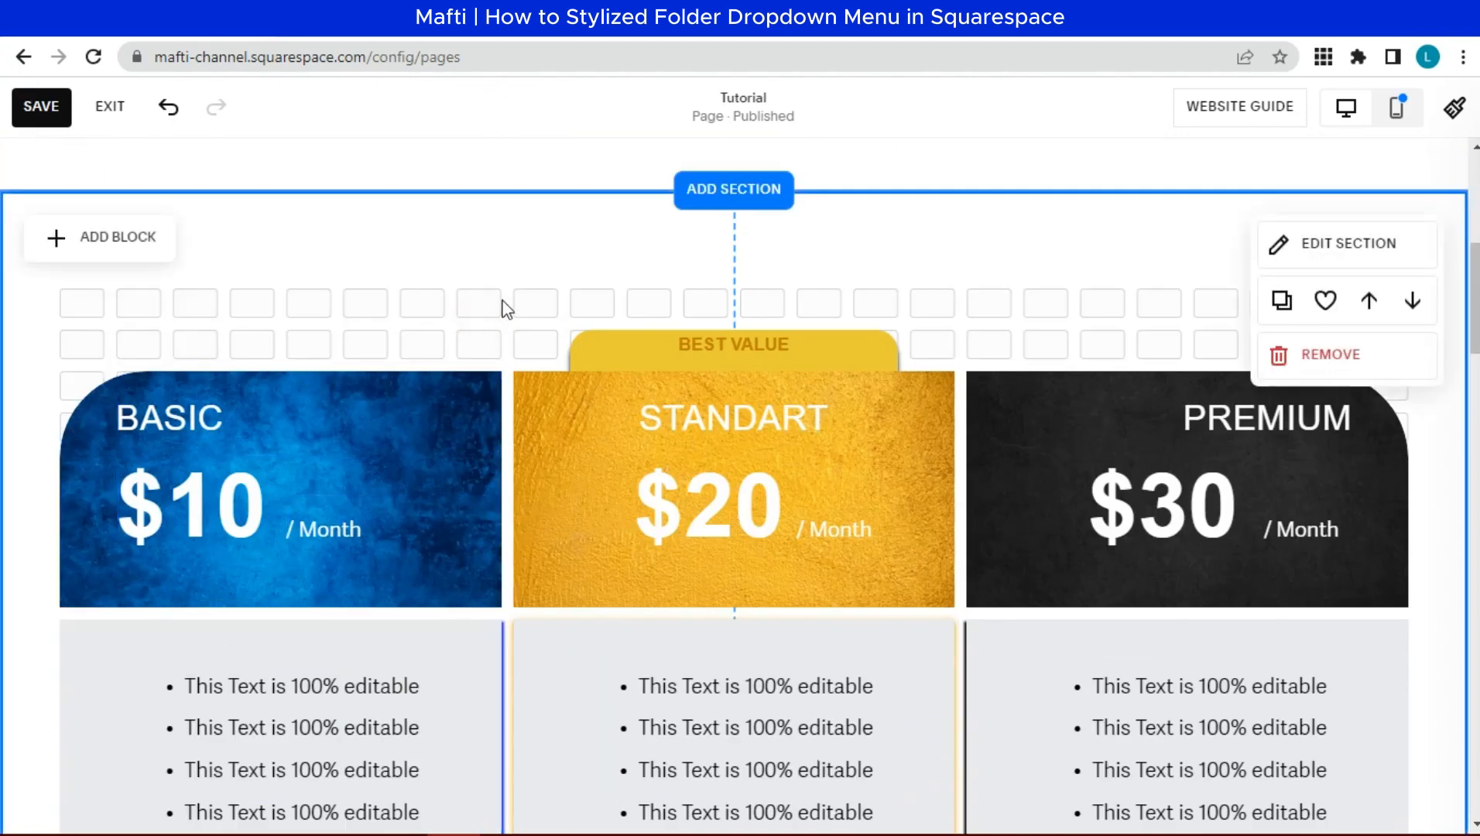
pyautogui.scroll(-1, 1470, 435)
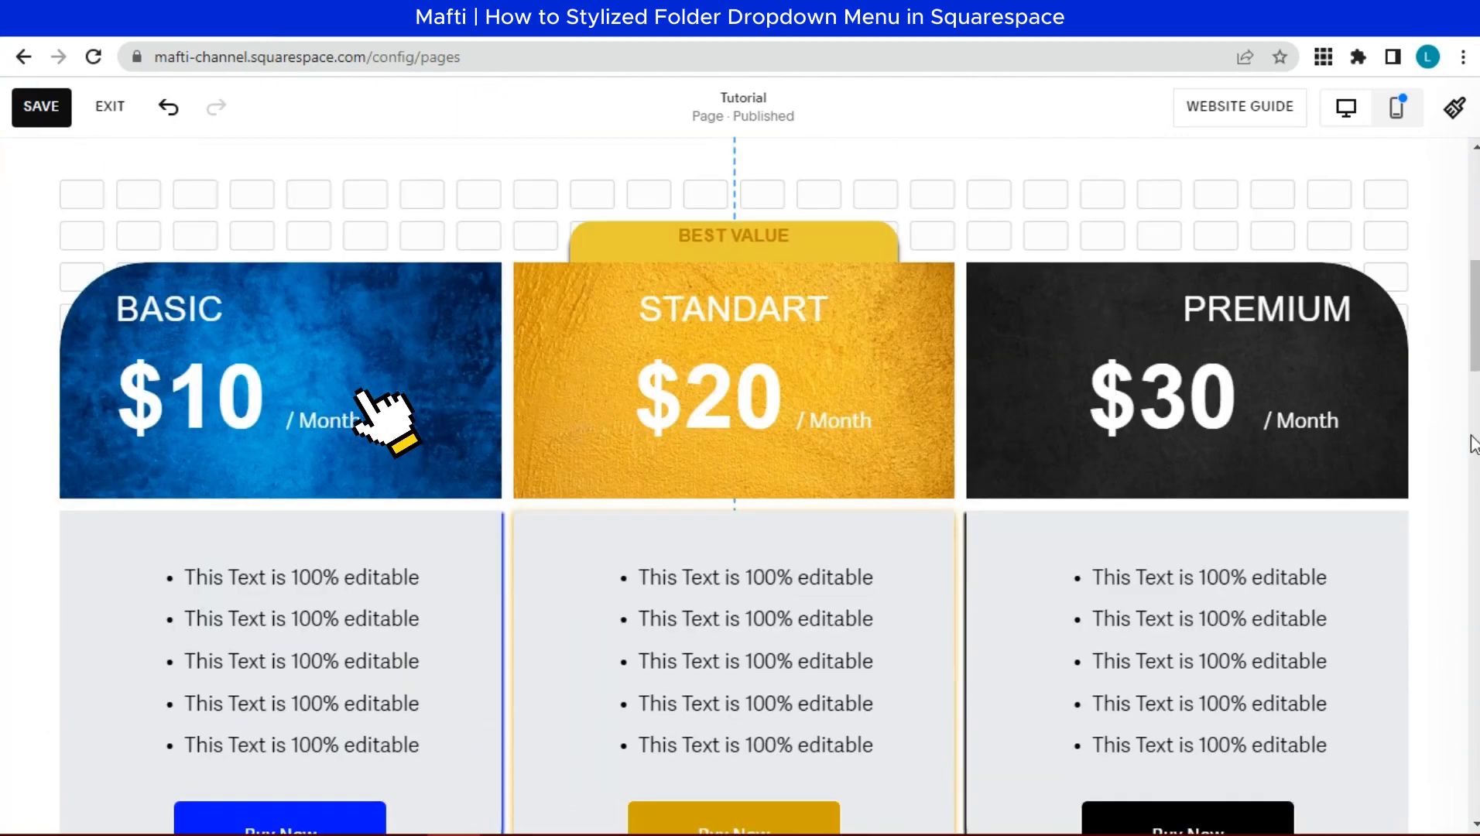
# - In the mobile layout, shrink the yellow tab shape to six columns by two rows and align it with the BEST VALUE text
pyautogui.click(1398, 109)
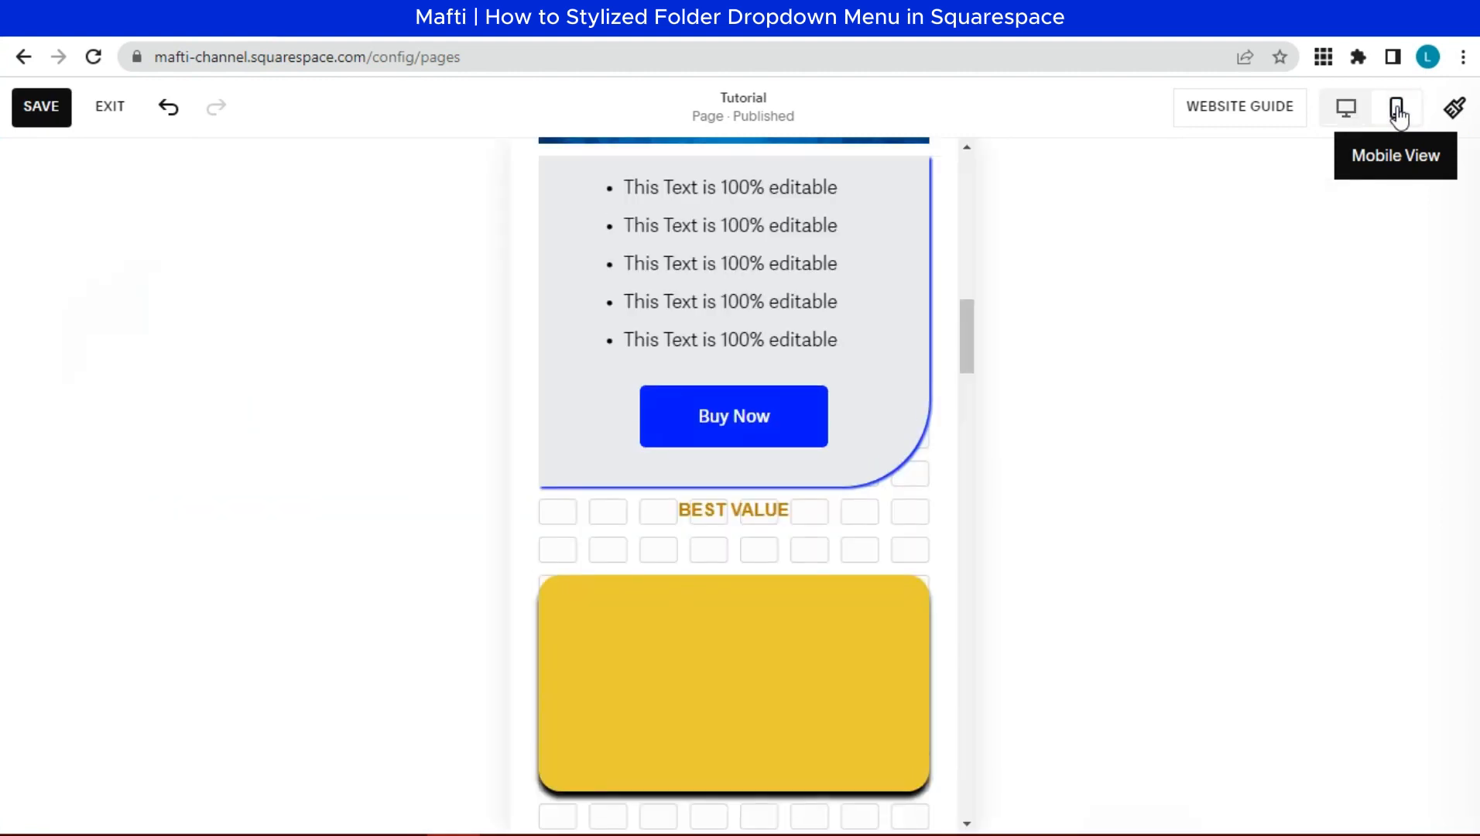
pyautogui.scroll(-3, 733, 314)
pyautogui.click(734, 303)
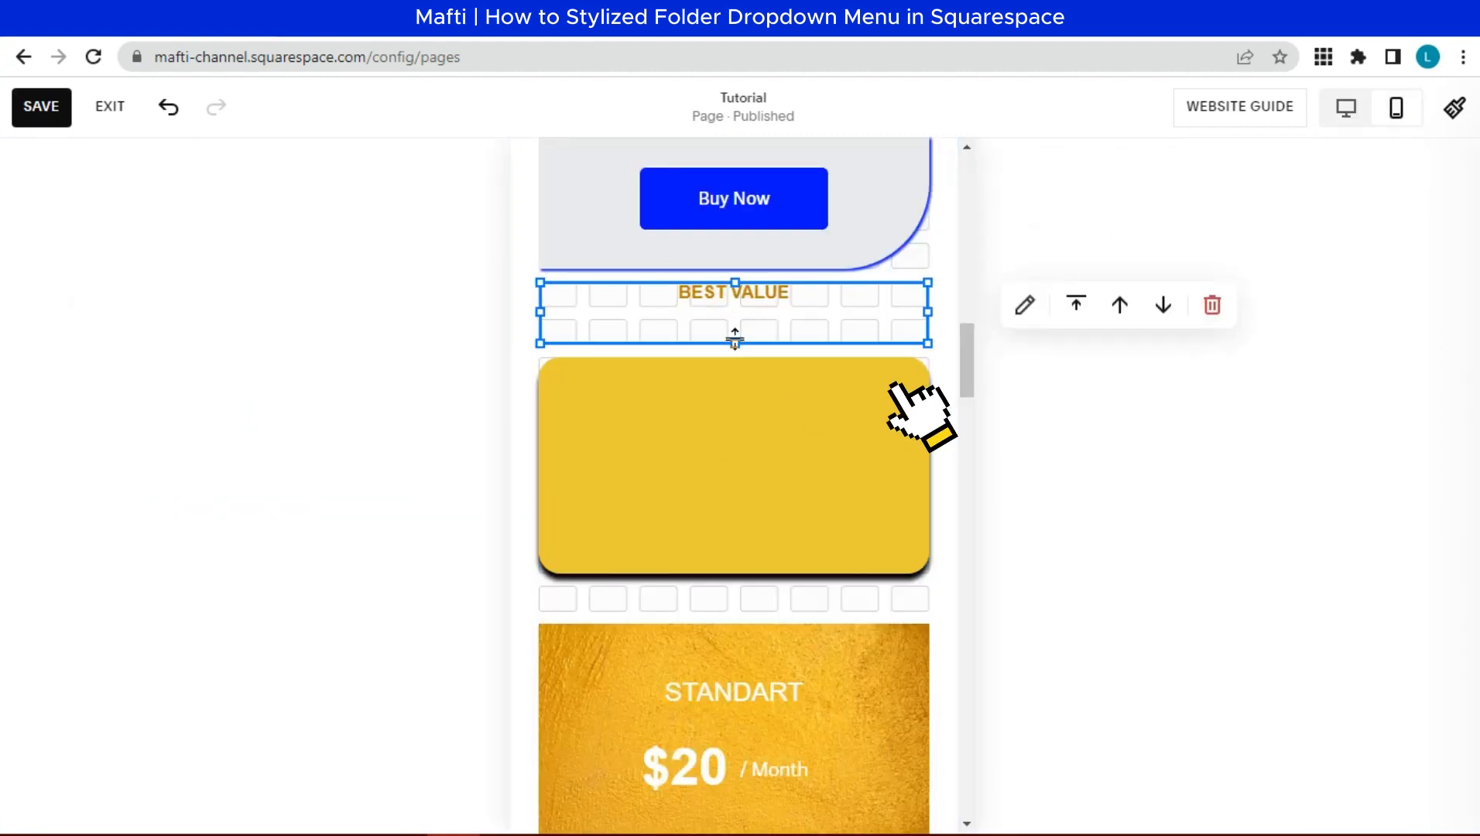
pyautogui.moveTo(735, 341)
pyautogui.mouseDown()
pyautogui.moveTo(746, 307)
pyautogui.moveTo(757, 362)
pyautogui.moveTo(739, 375)
pyautogui.moveTo(742, 362)
pyautogui.mouseUp()
pyautogui.moveTo(540, 349); pyautogui.dragTo(594, 345)
pyautogui.moveTo(932, 366); pyautogui.dragTo(855, 498)
# - Move all STANDART and PREMIUM card blocks up together until the STANDART header meets the yellow BEST VALUE tab
pyautogui.scroll(-15, 529, 277)
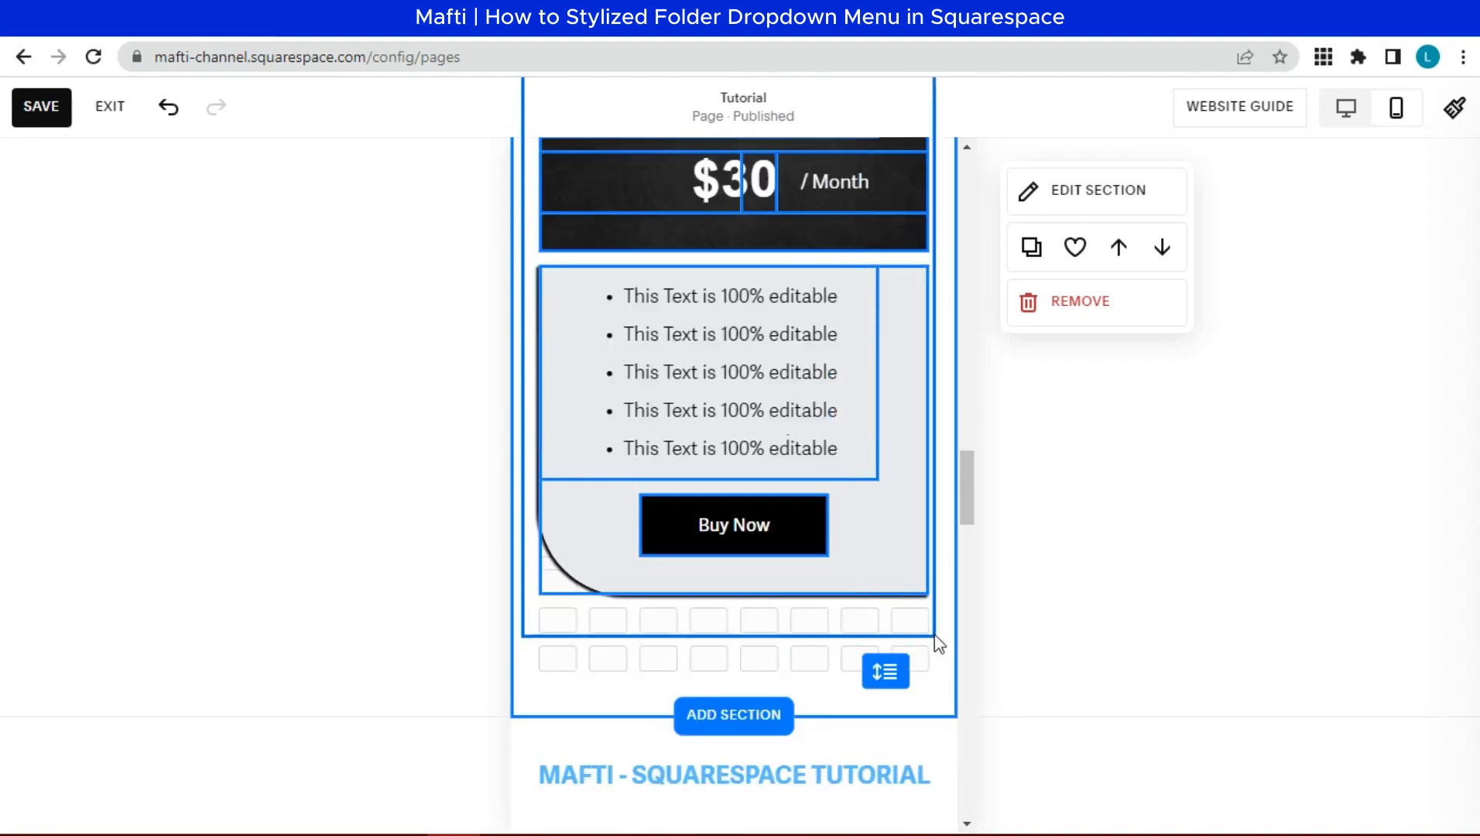
pyautogui.scroll(10, 939, 644)
pyautogui.moveTo(773, 542); pyautogui.dragTo(769, 267)
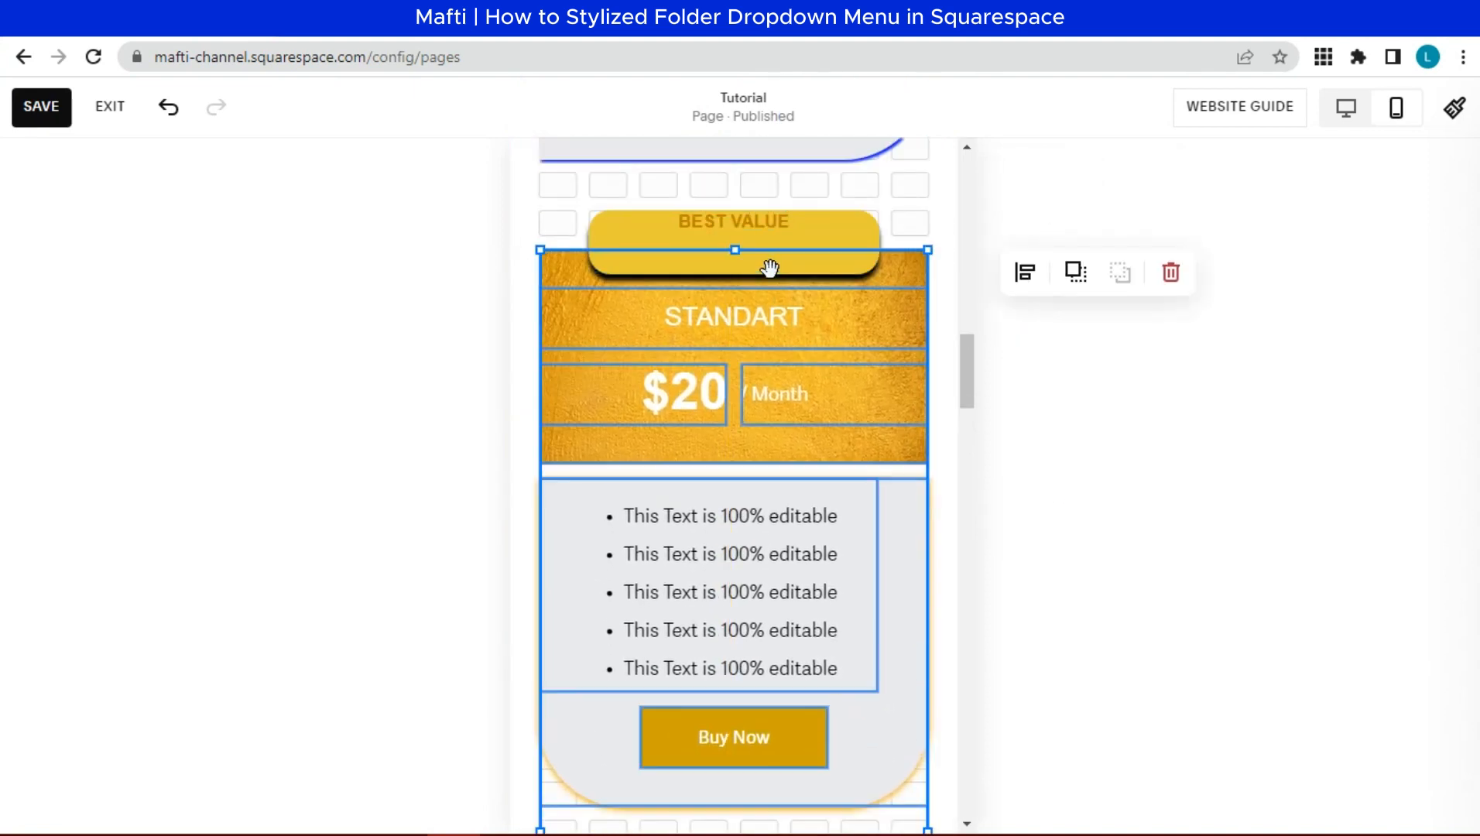
pyautogui.scroll(2, 943, 418)
pyautogui.click(945, 419)
pyautogui.scroll(-3, 944, 417)
pyautogui.scroll(3, 943, 418)
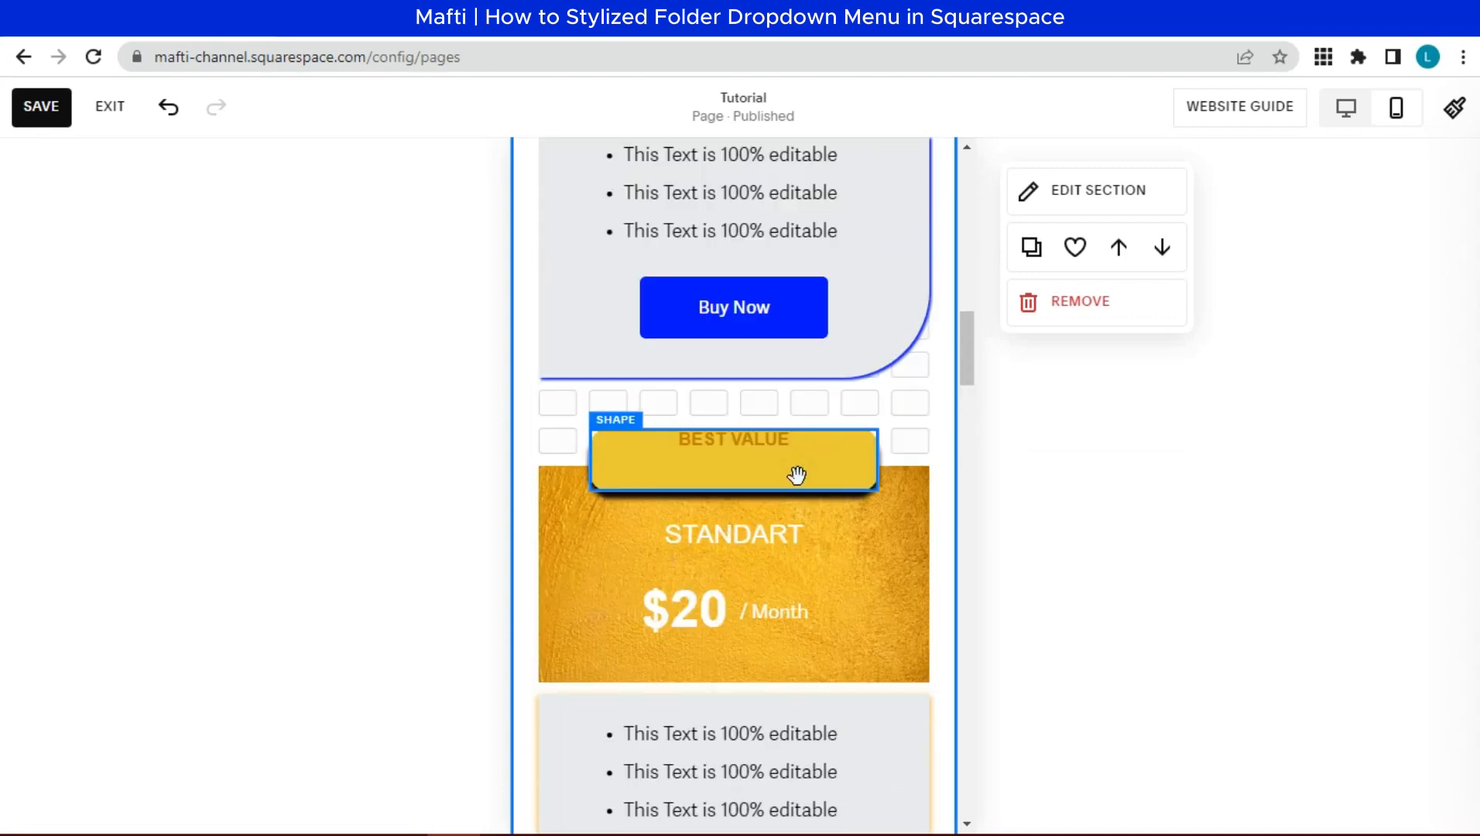
# - Send the yellow tab shape backward so it sits behind the STANDART card's gold header
pyautogui.click(796, 474)
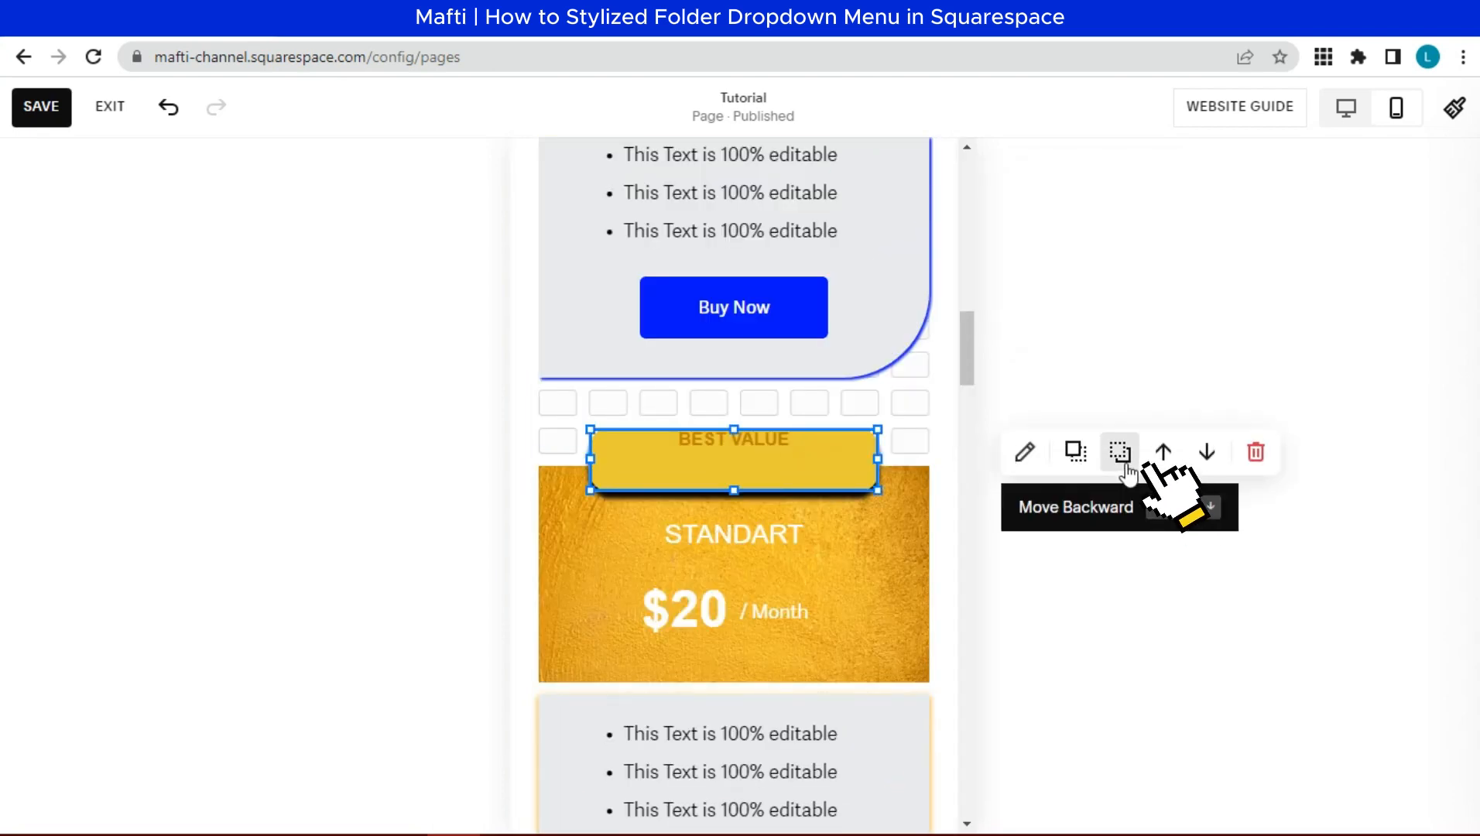
pyautogui.click(1124, 461)
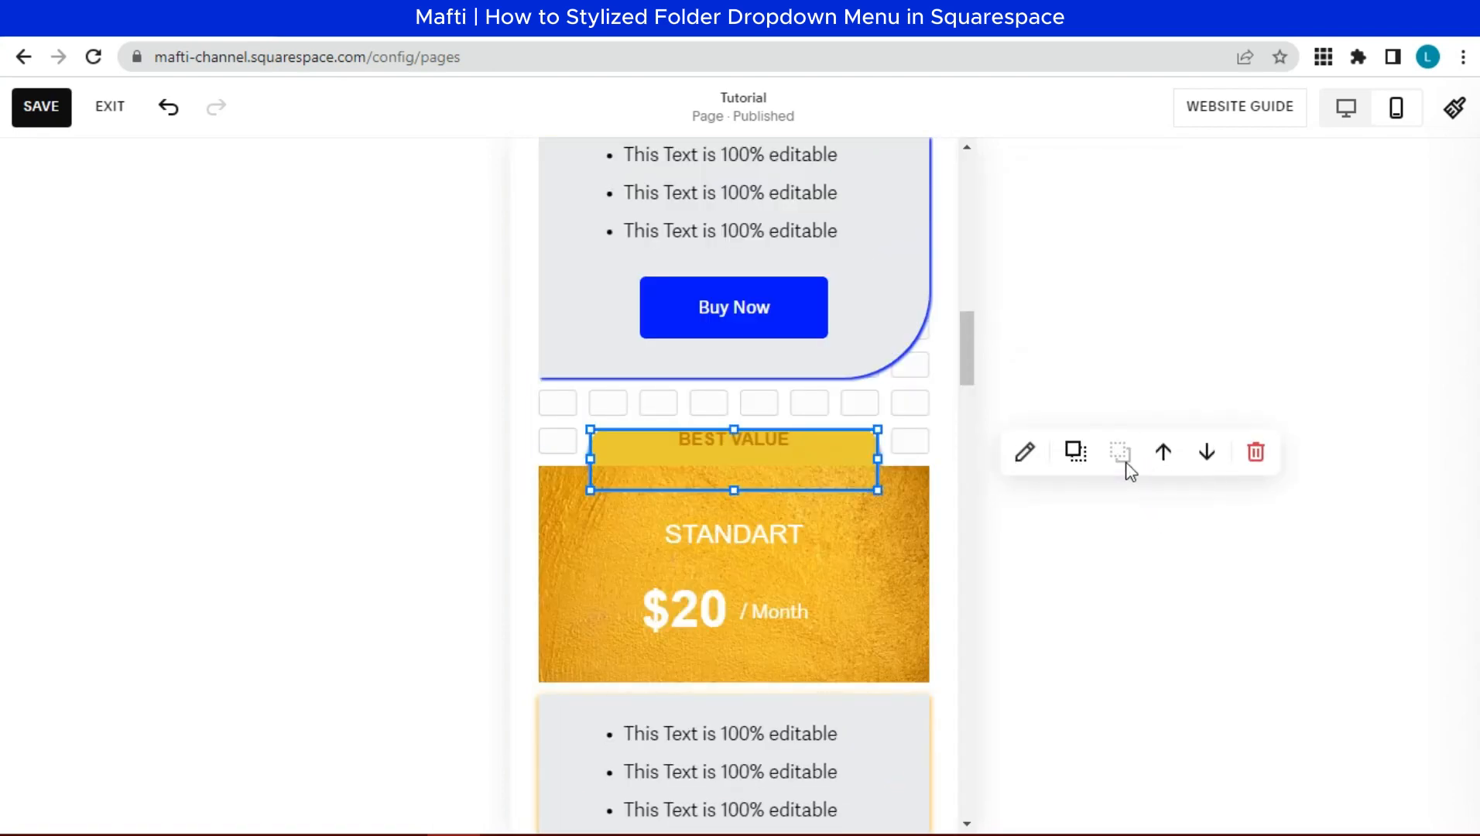
pyautogui.click(948, 433)
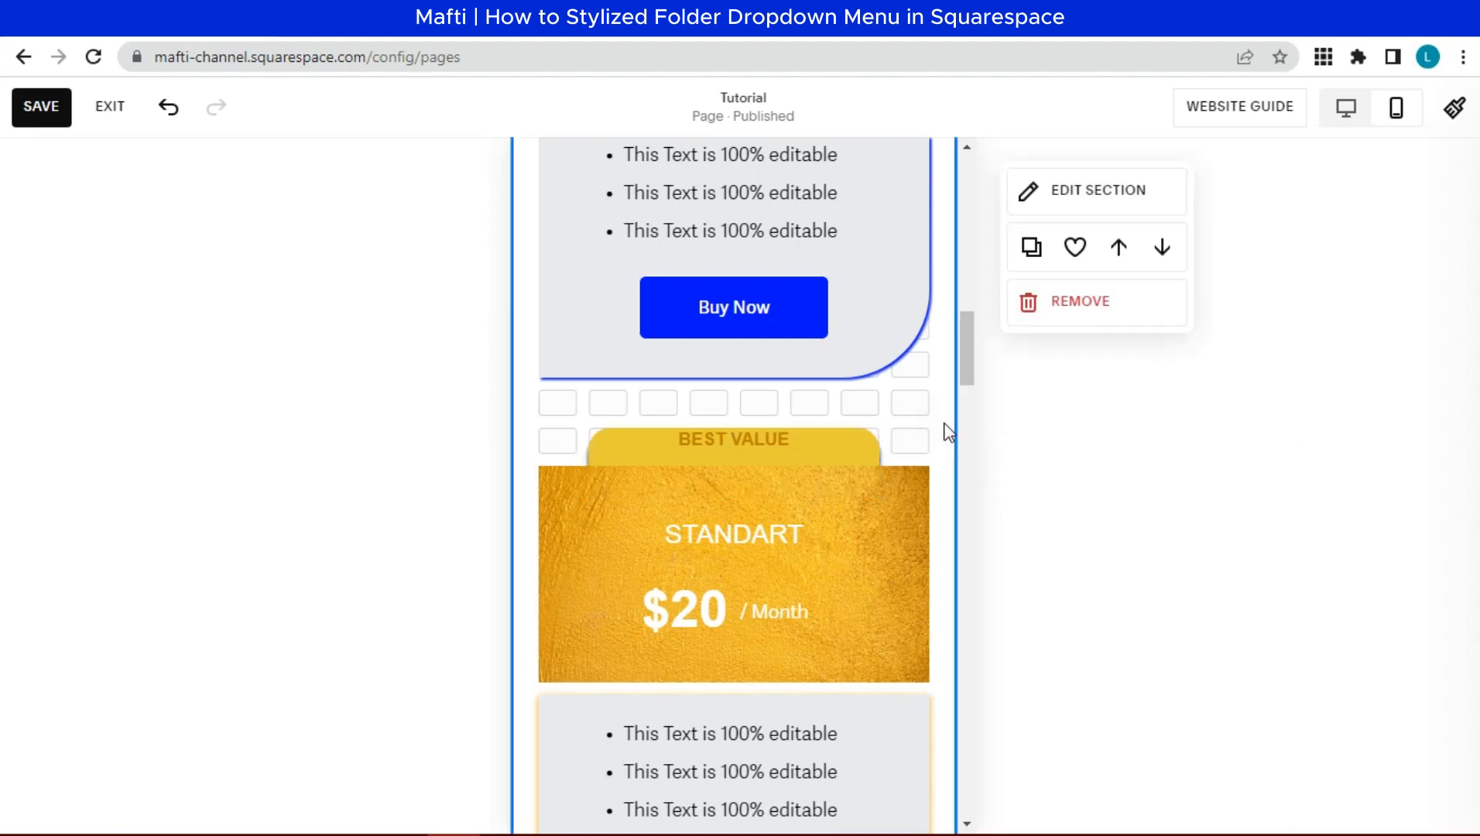
# - Shorten the mobile section to one empty grid row below the PREMIUM card and save the page
pyautogui.scroll(-15, 949, 425)
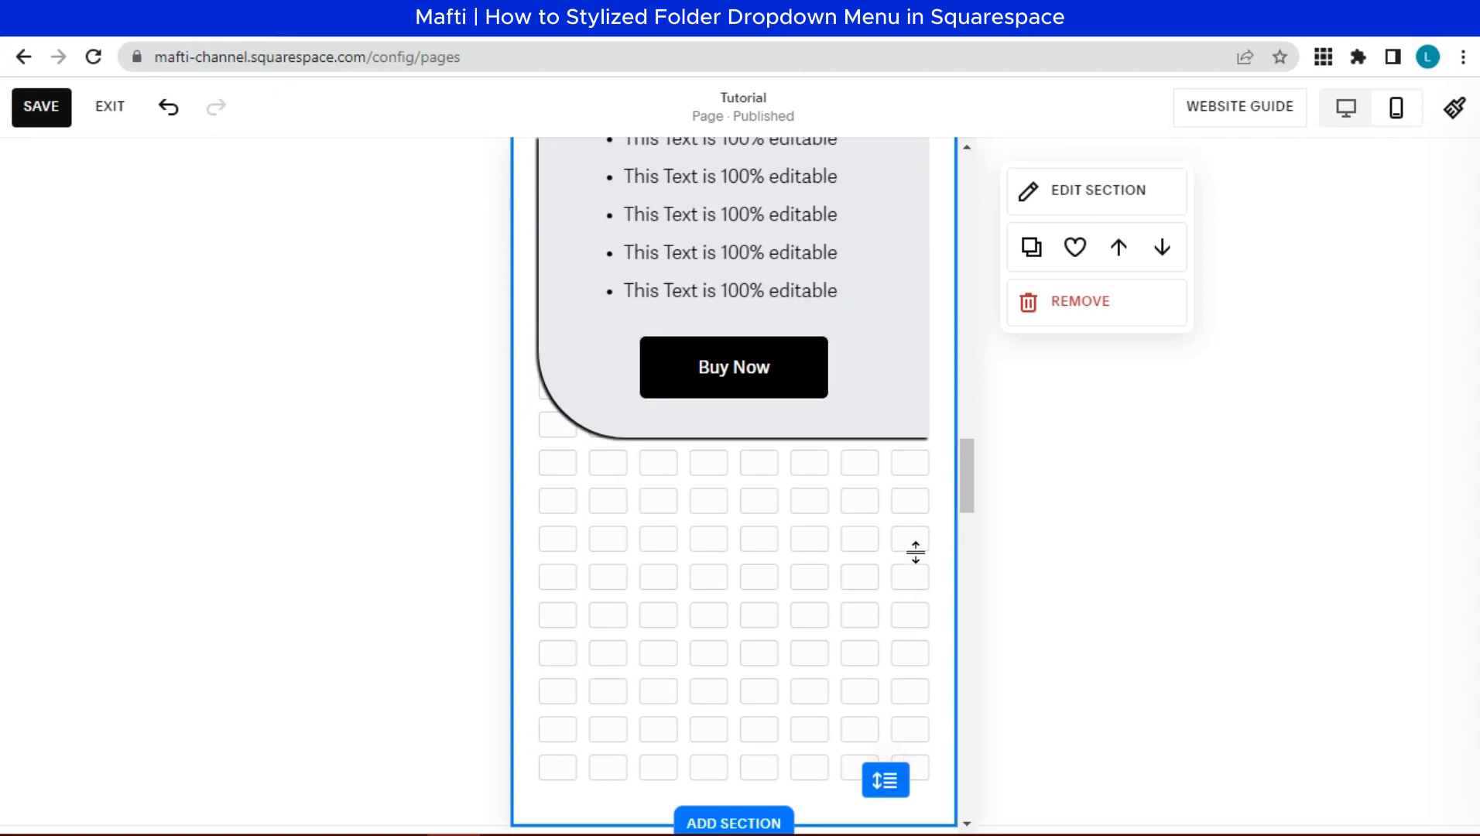
pyautogui.moveTo(916, 509); pyautogui.dragTo(916, 495)
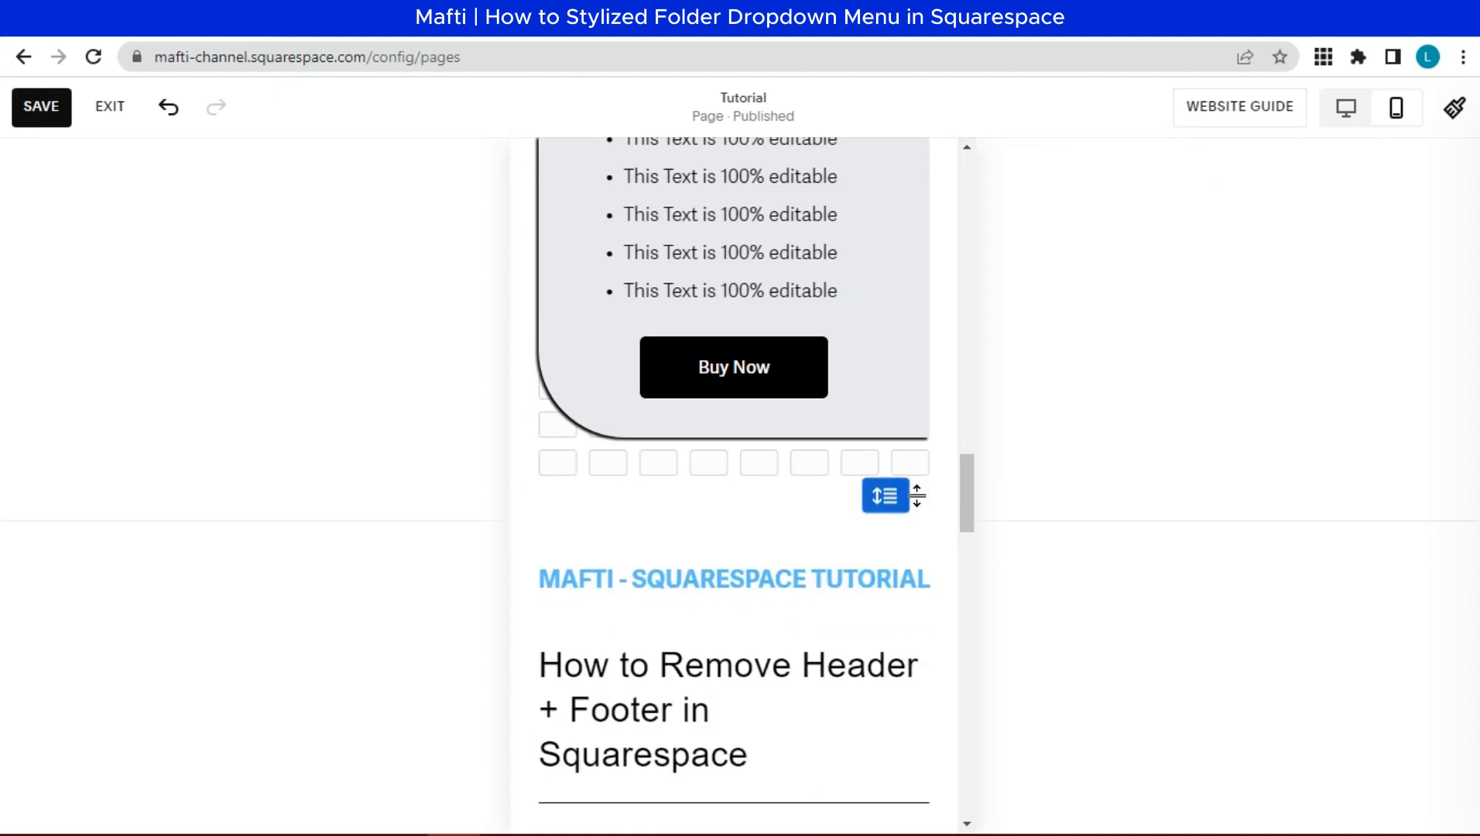
pyautogui.scroll(4, 951, 543)
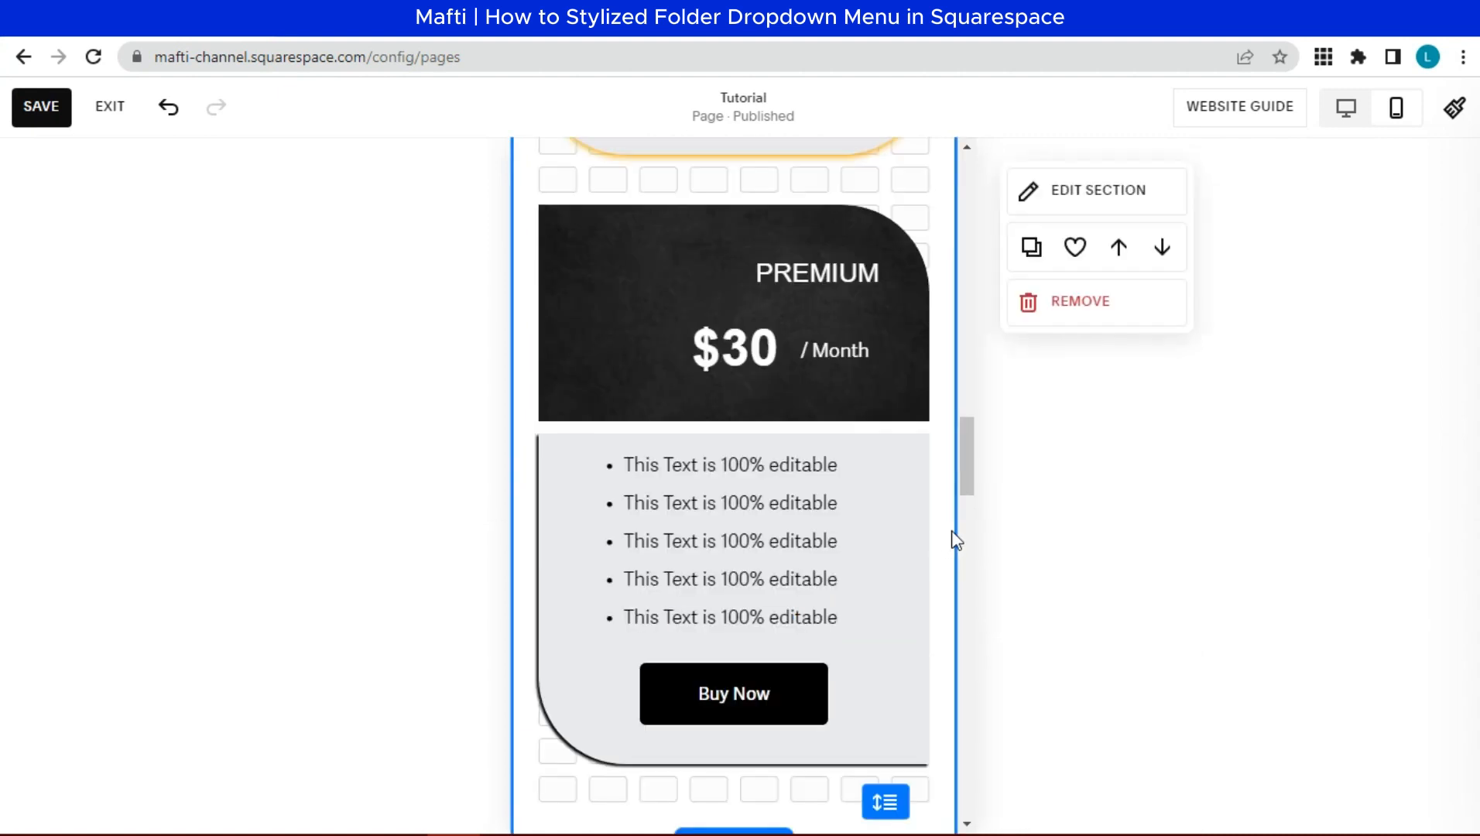
pyautogui.scroll(16, 956, 529)
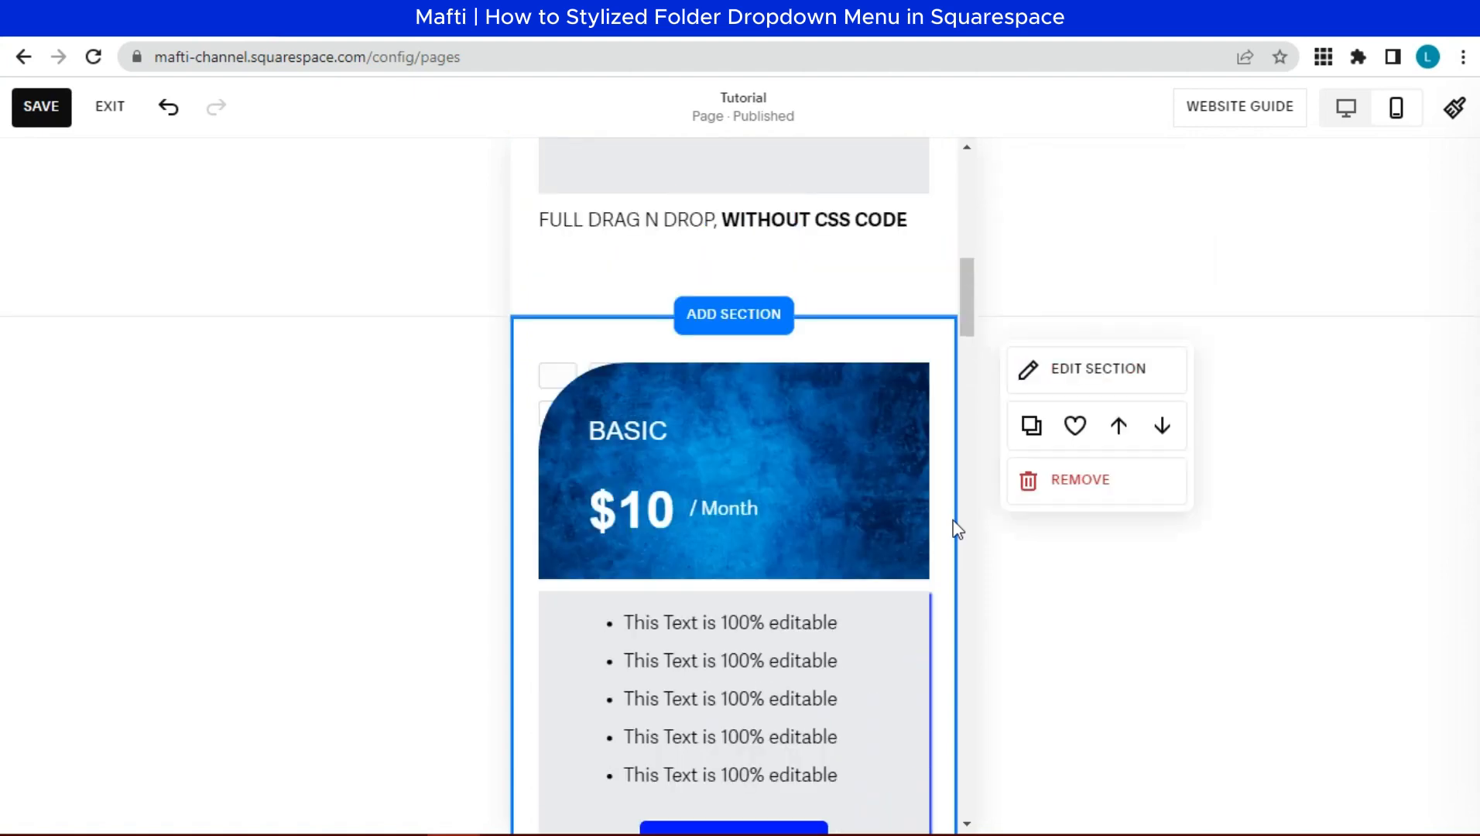
pyautogui.click(40, 106)
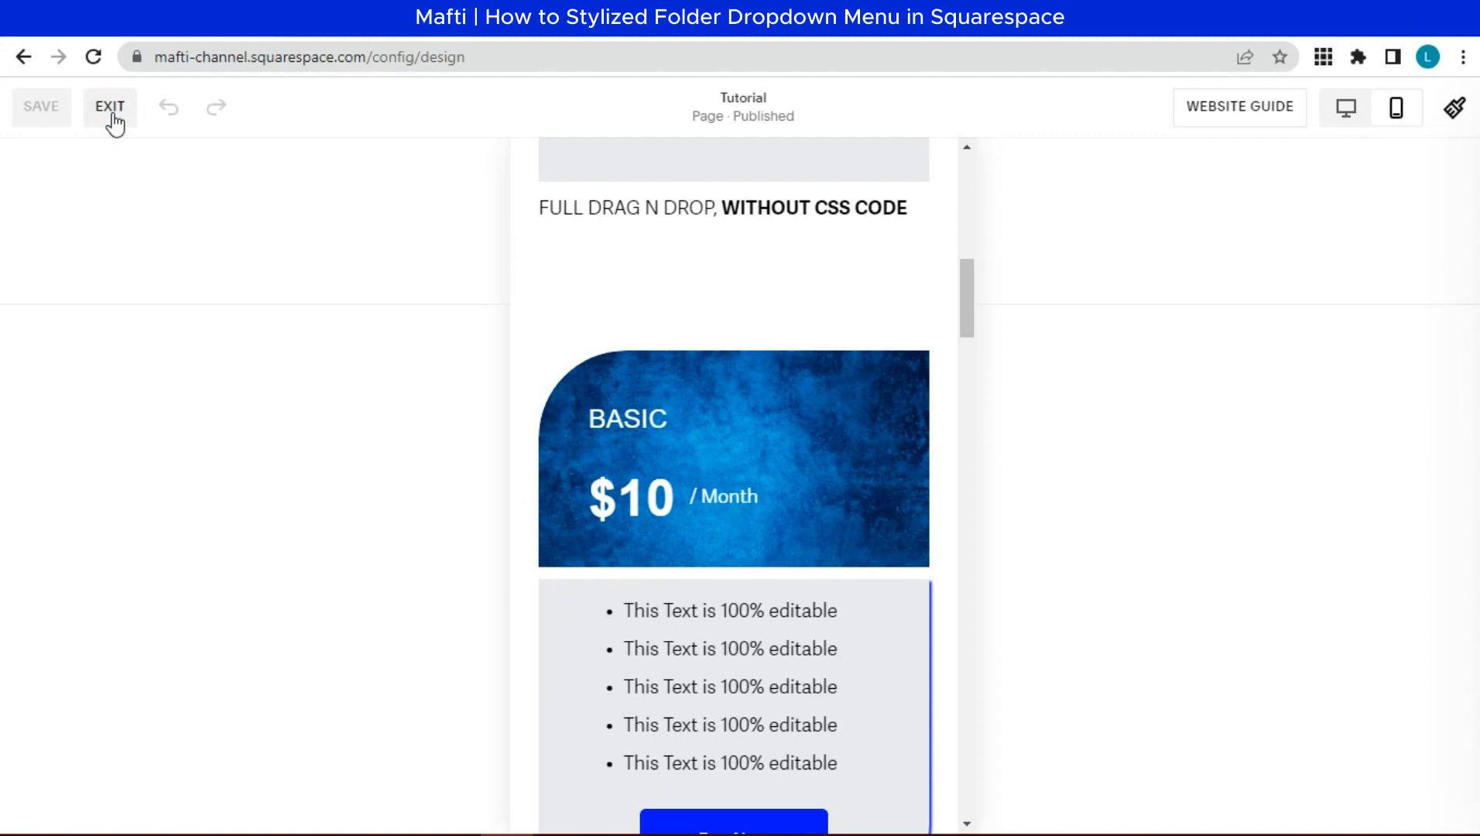
# - Exit page editing, switch the preview to desktop and open the site's Custom CSS editor
pyautogui.click(120, 113)
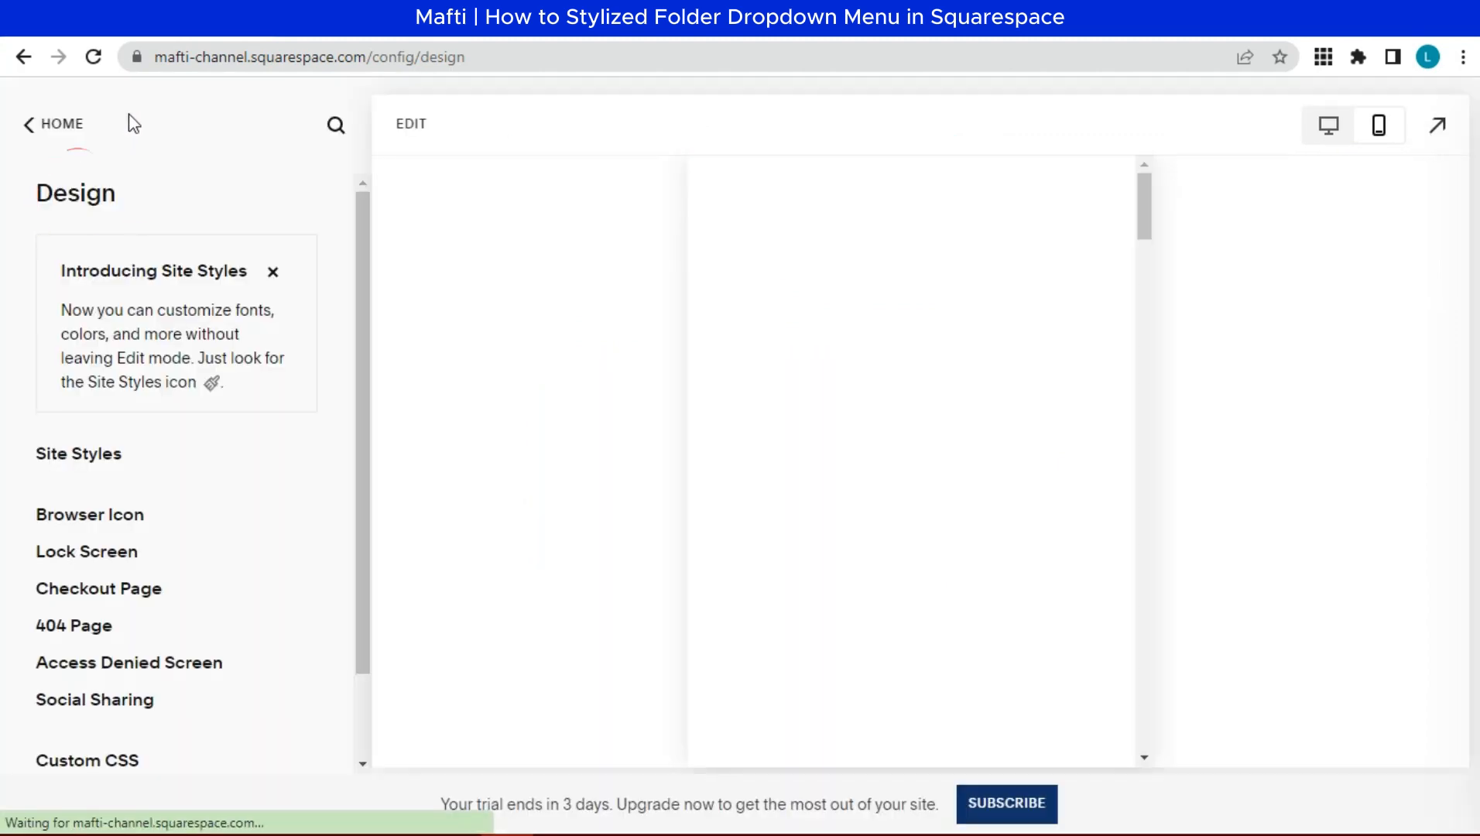
pyautogui.click(1328, 124)
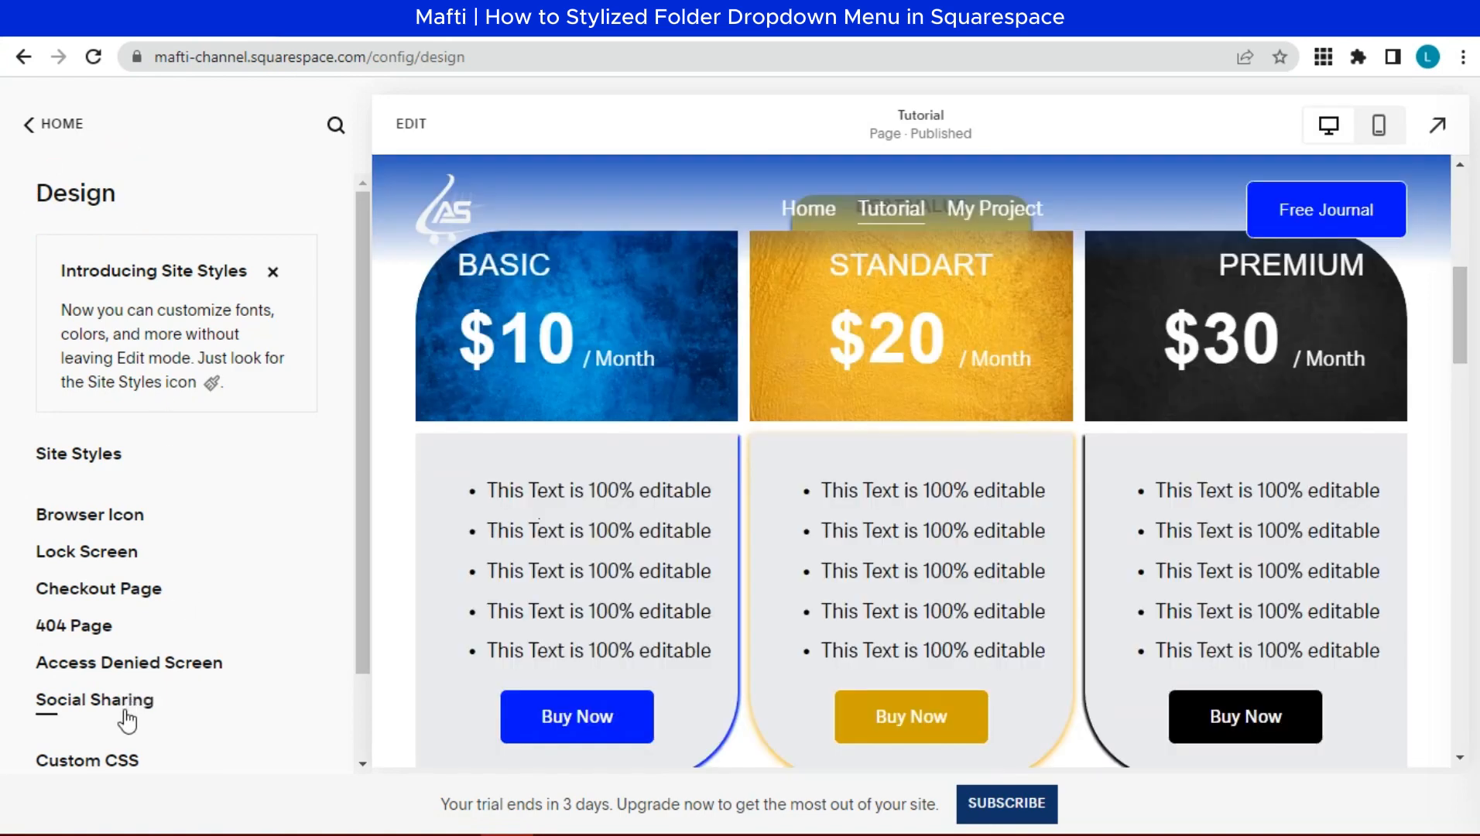
pyautogui.scroll(-2, 110, 770)
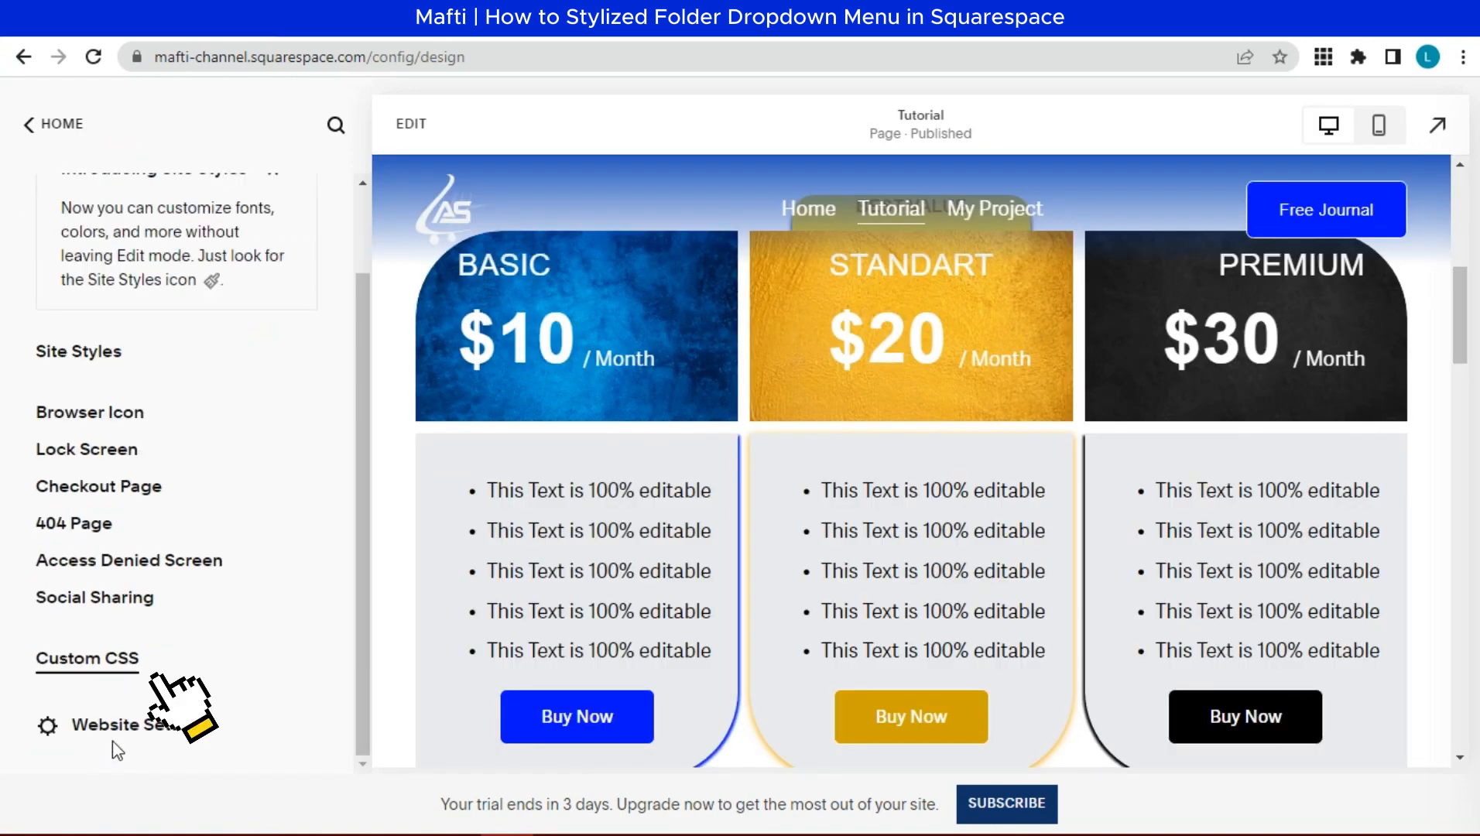
pyautogui.click(112, 659)
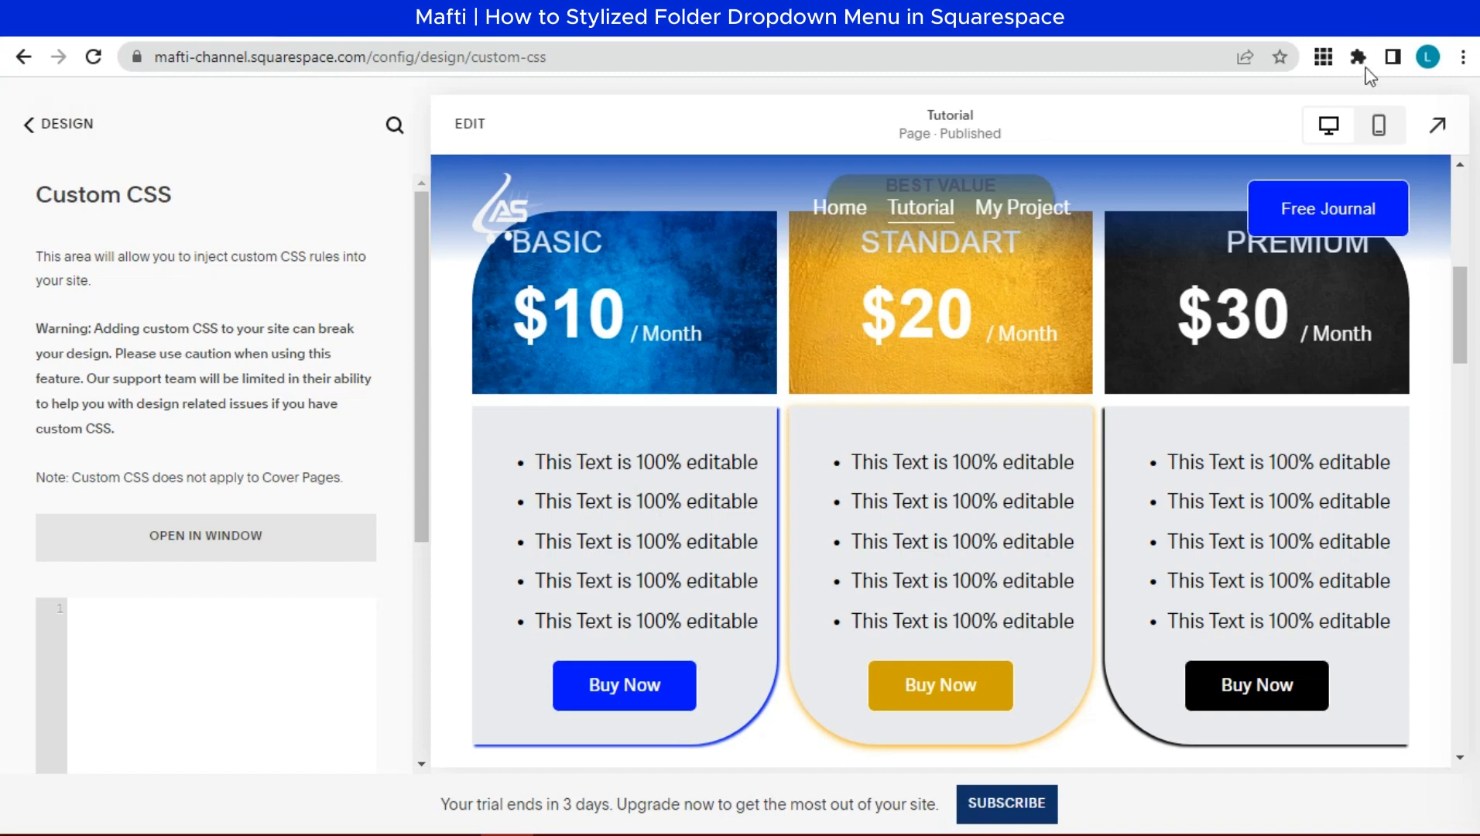
# - Copy the block ID of the BASIC card's grey background shape and paste it into the custom CSS
pyautogui.click(1325, 57)
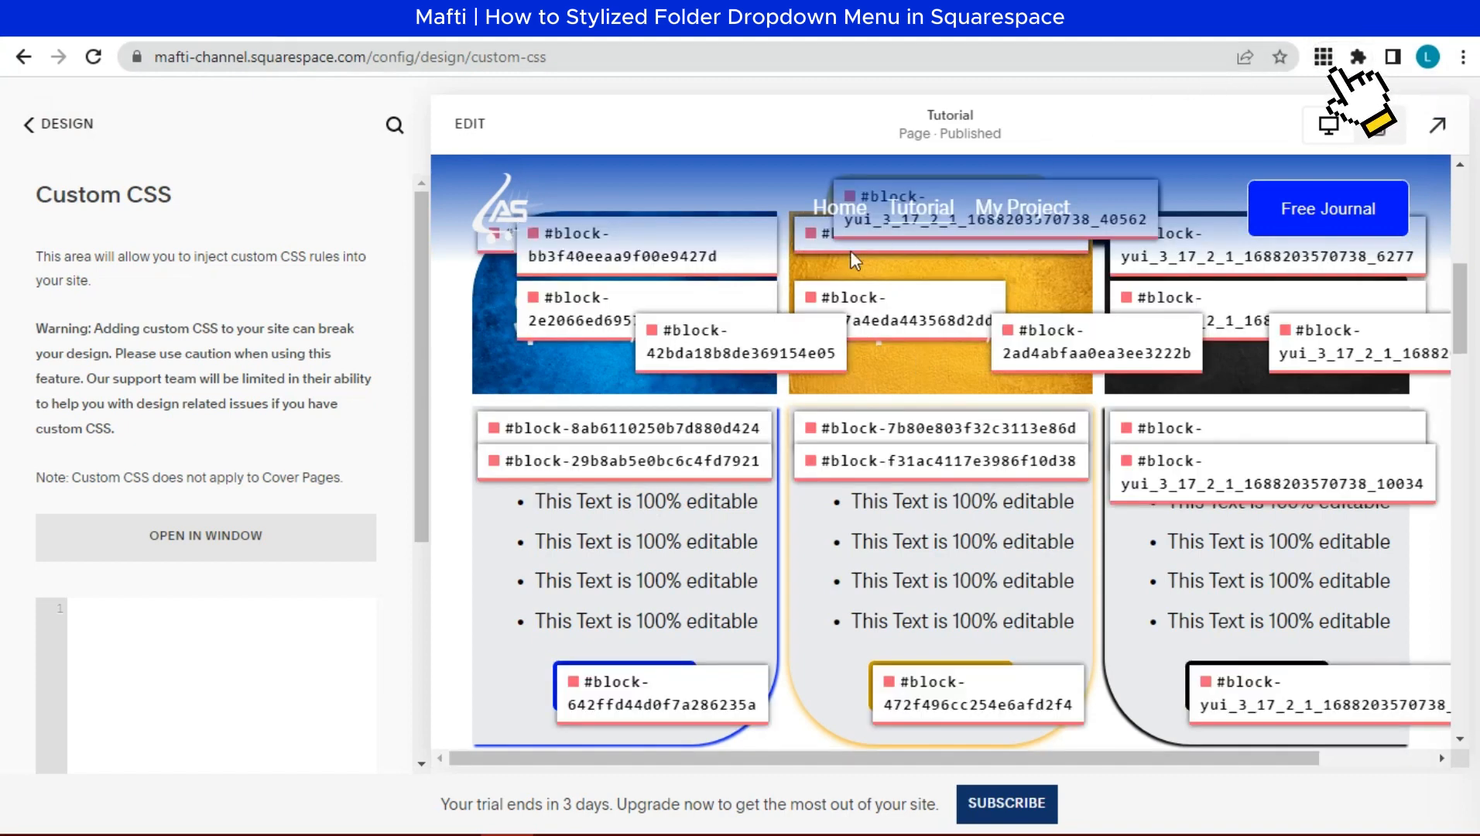
pyautogui.click(570, 436)
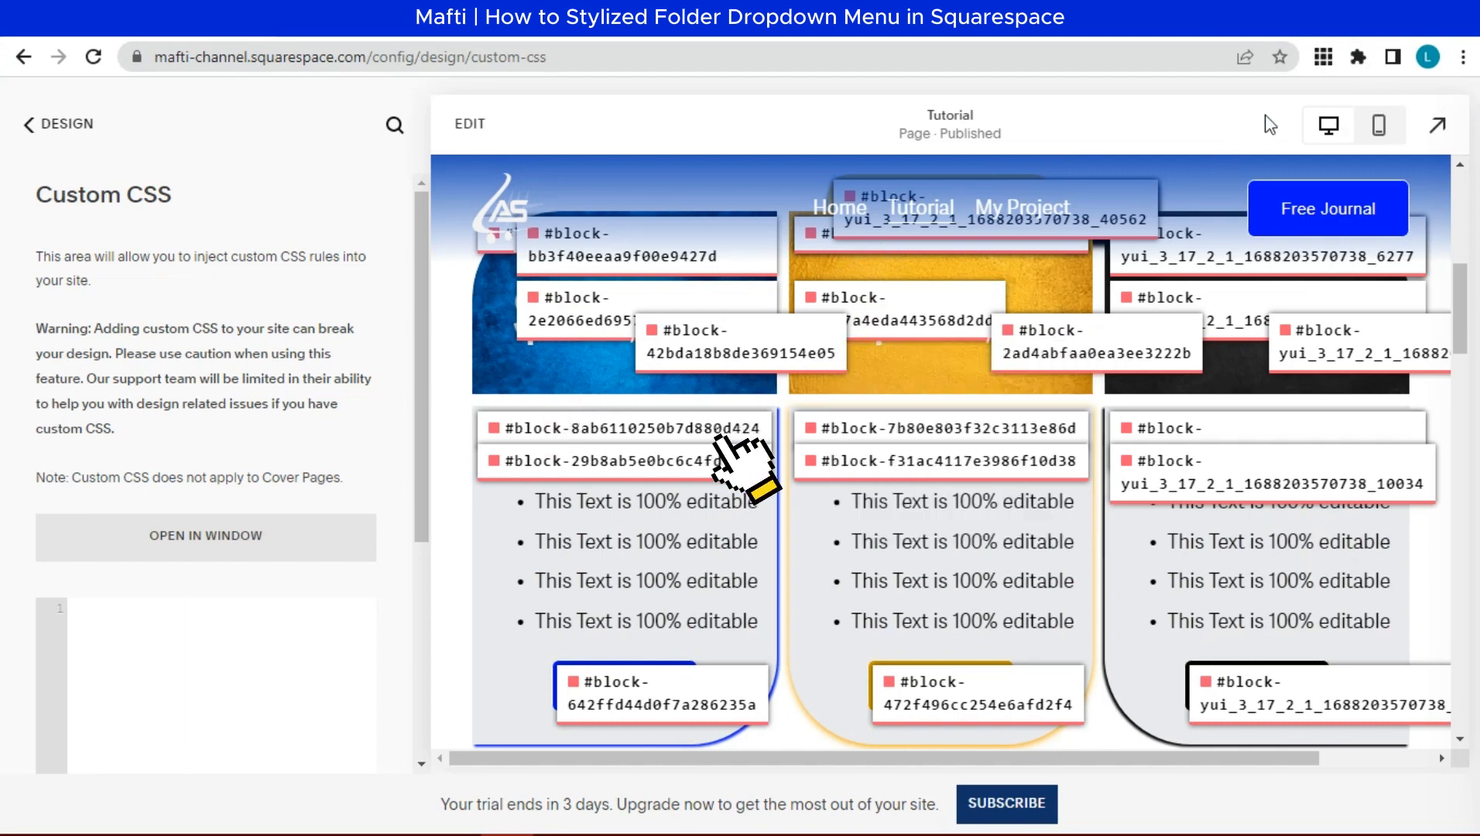
pyautogui.click(1323, 56)
pyautogui.click(158, 629)
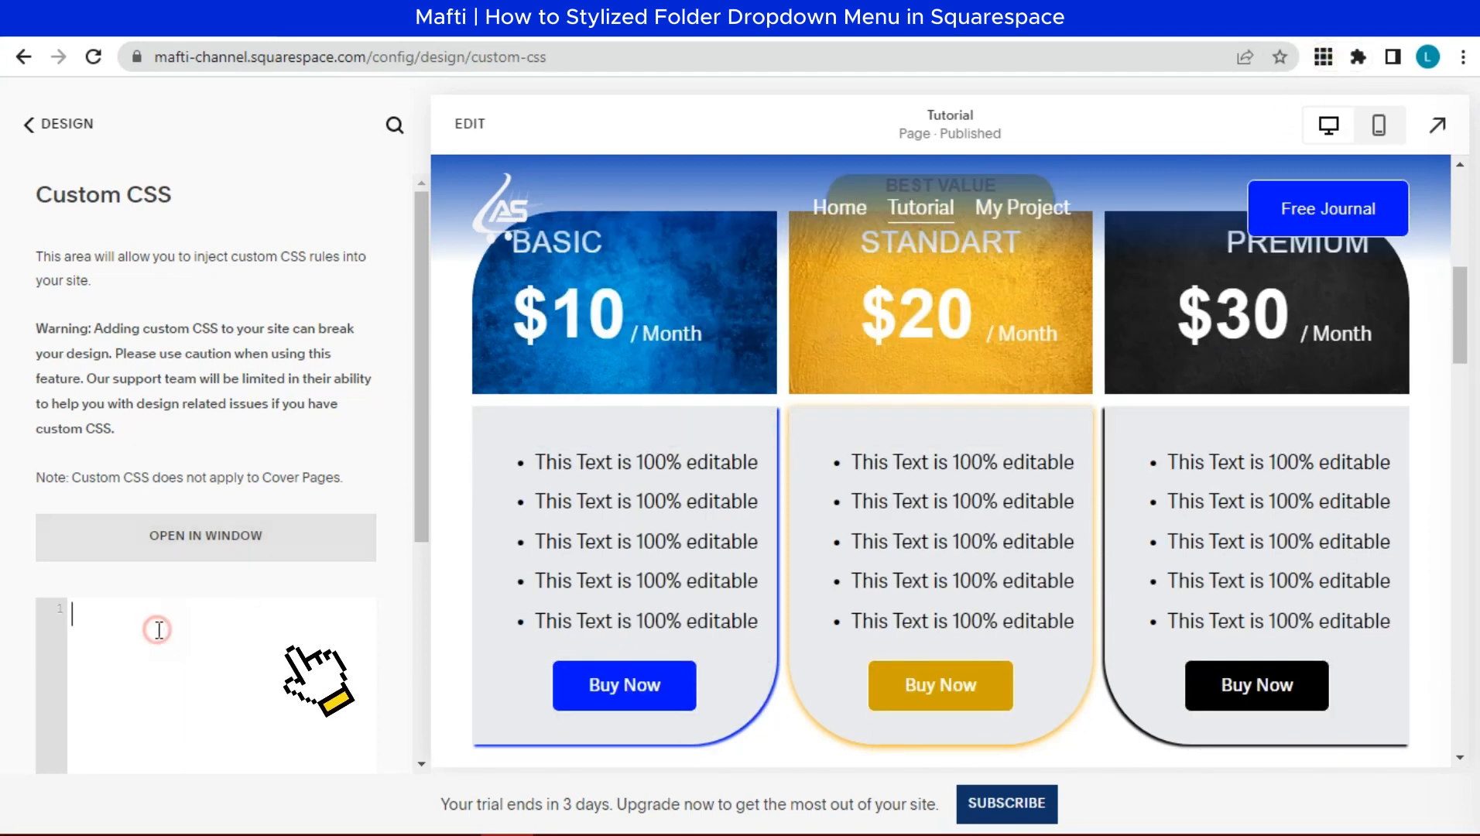
pyautogui.rightClick(157, 629)
pyautogui.click(273, 420)
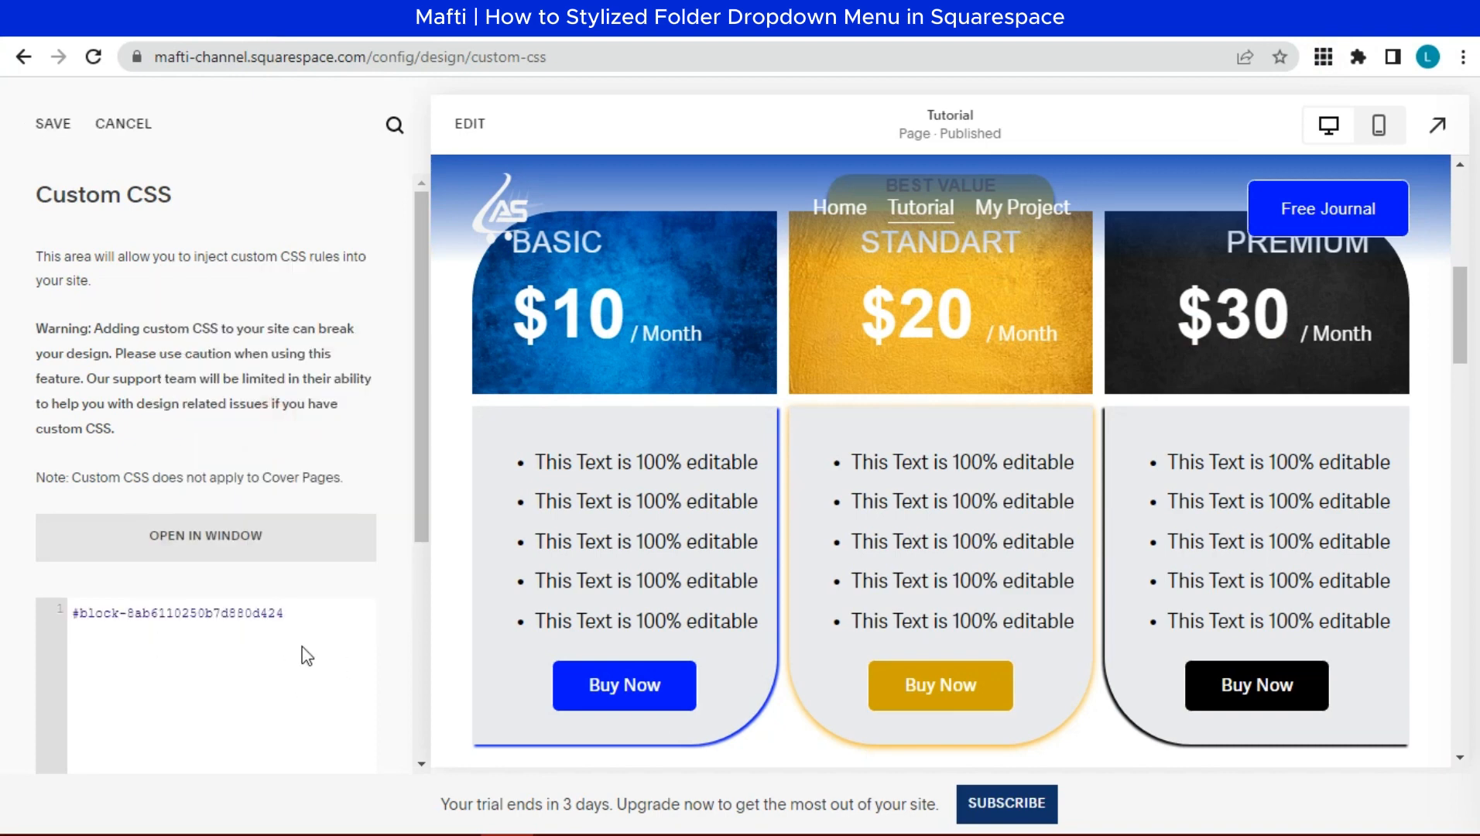
# - Turn the BASIC background's block ID into a :hover rule with opacity:0.1!important and color:blue!important
pyautogui.write(':ho')
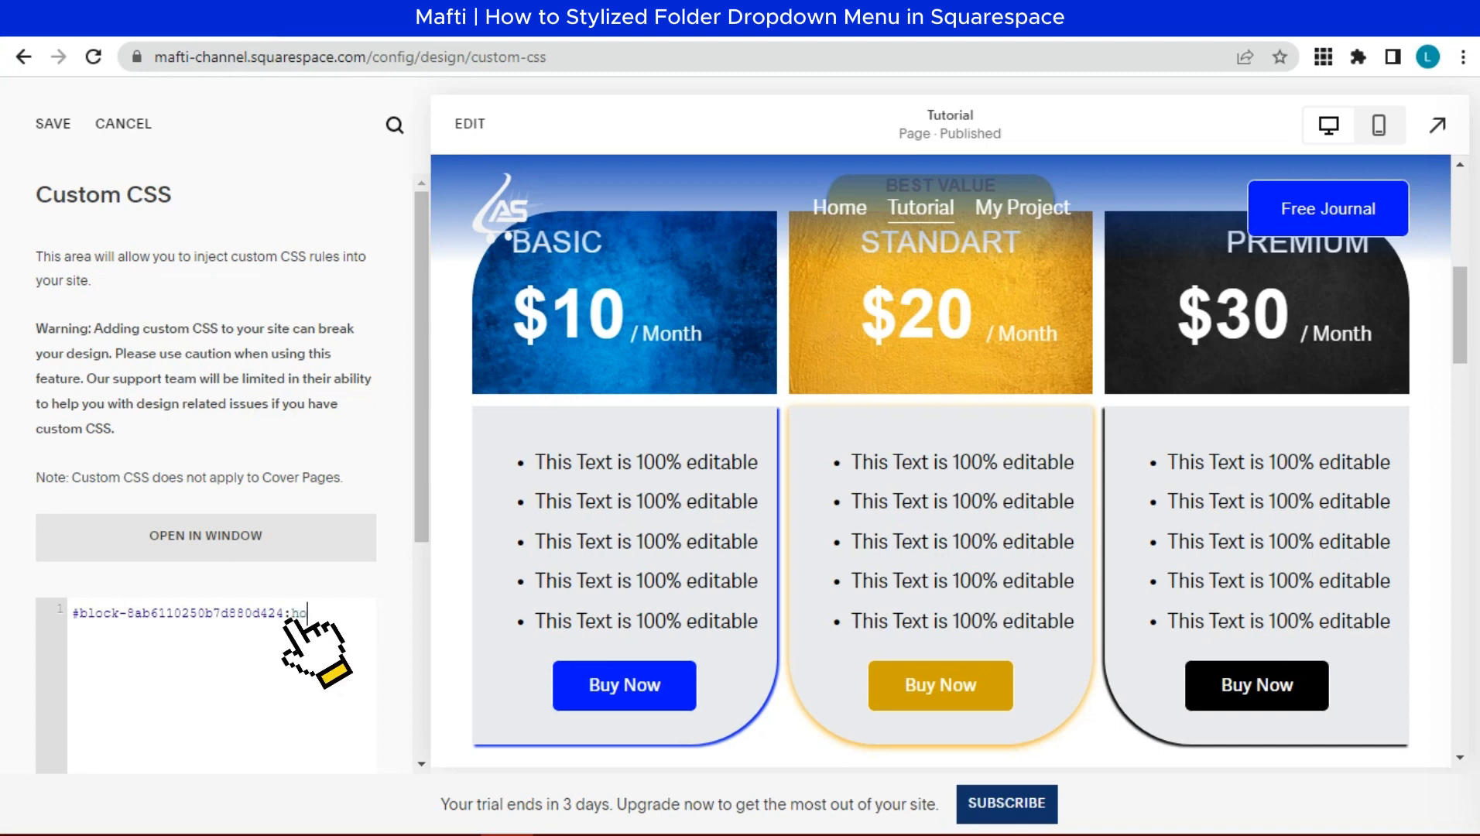
pyautogui.write('ver{')
pyautogui.press('Return')
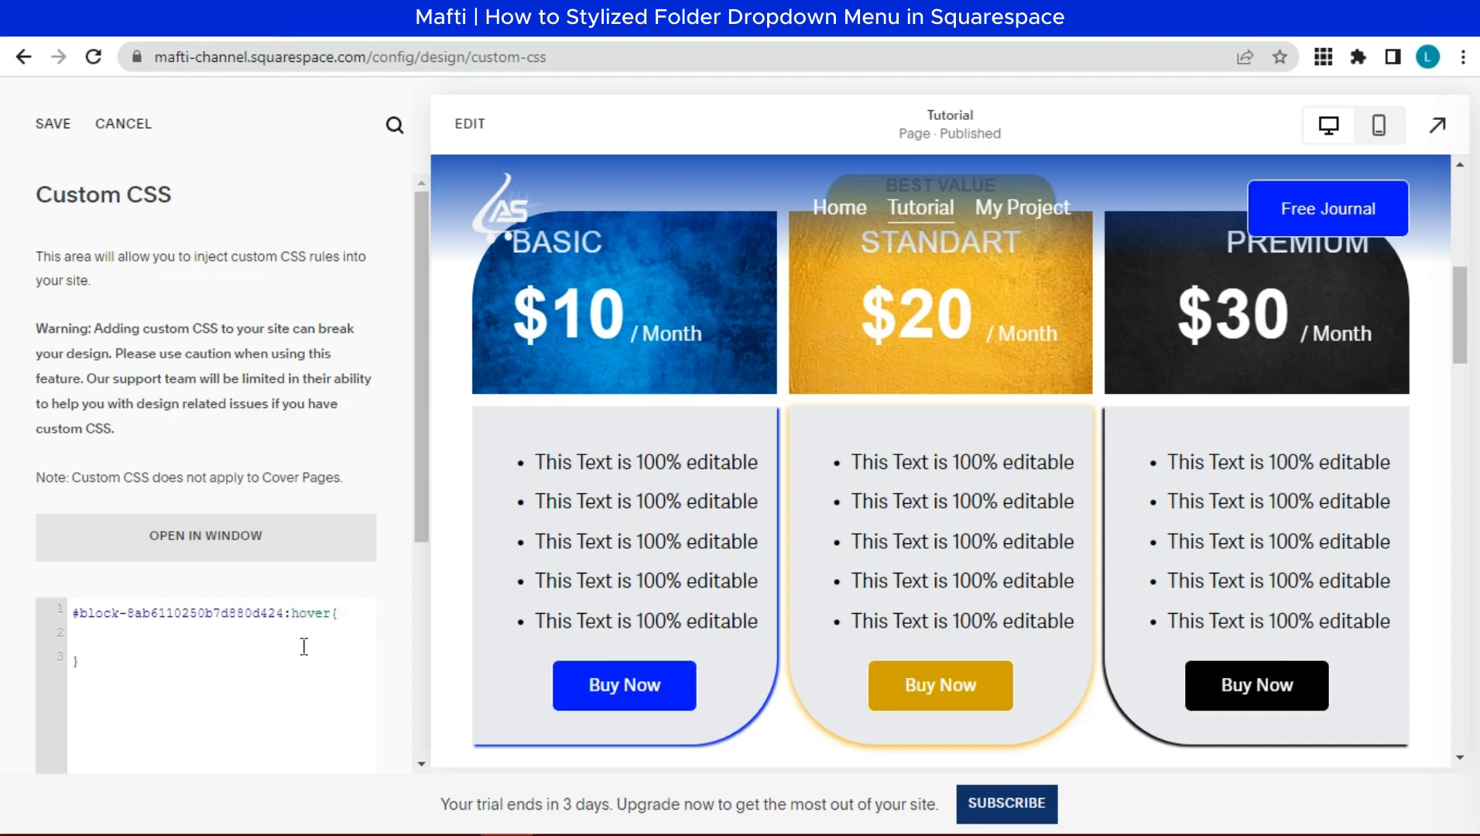
pyautogui.write('opacity')
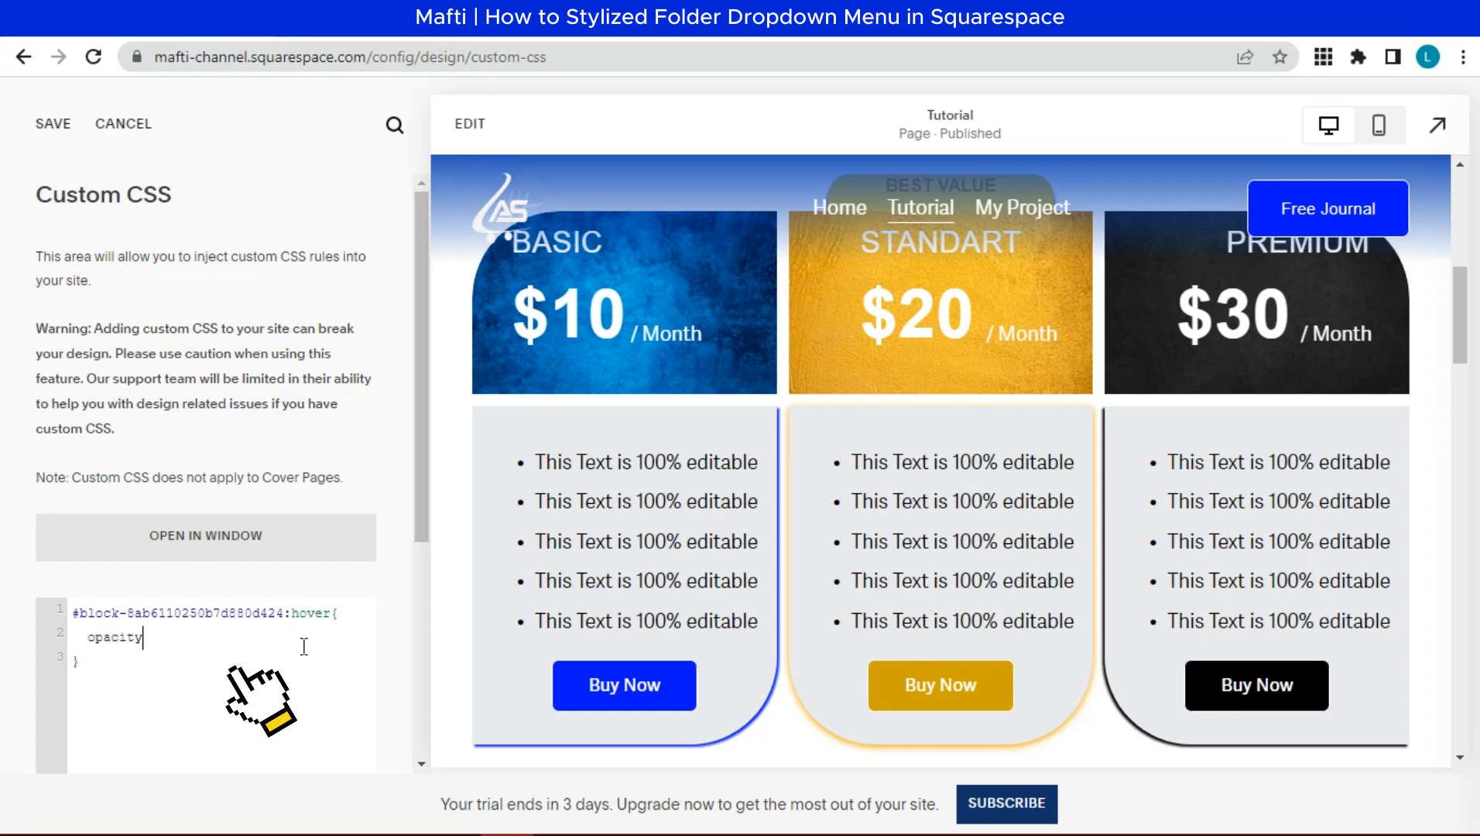
pyautogui.write(':0.1!important;')
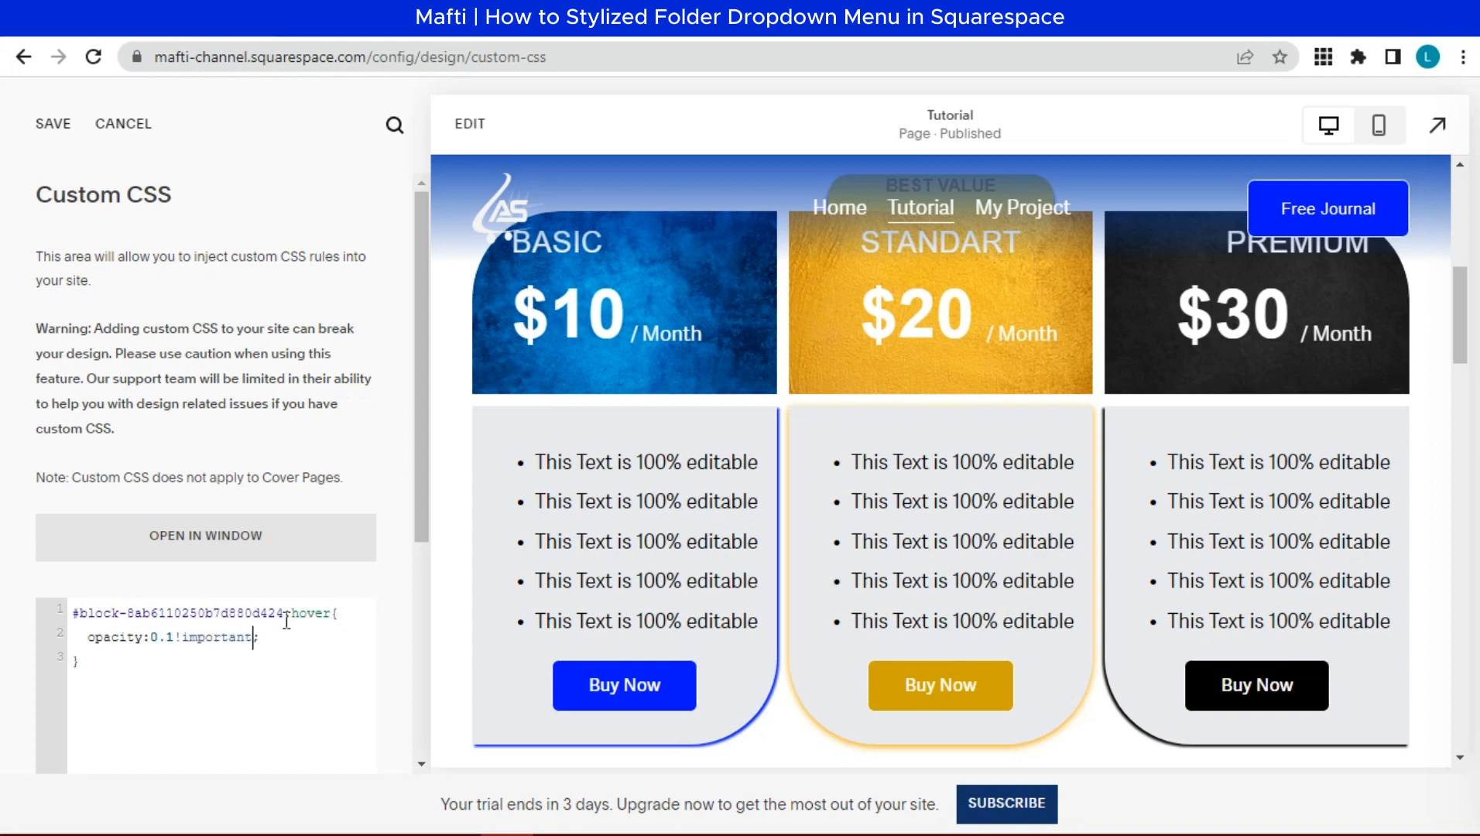
pyautogui.doubleClick(311, 613)
pyautogui.click(329, 638)
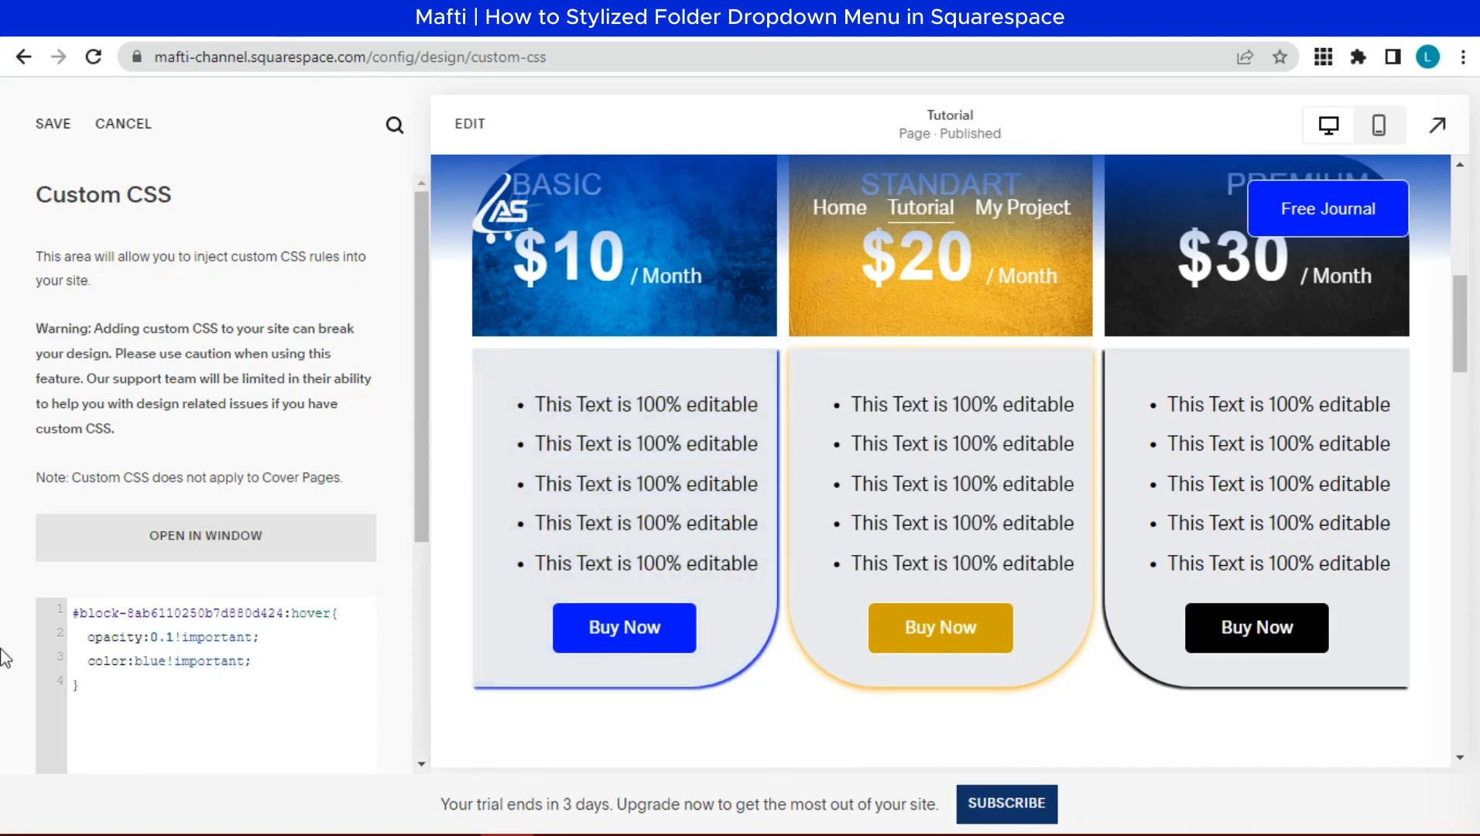
# - Add scale:1.05!important to the BASIC background's hover rule
pyautogui.click(335, 668)
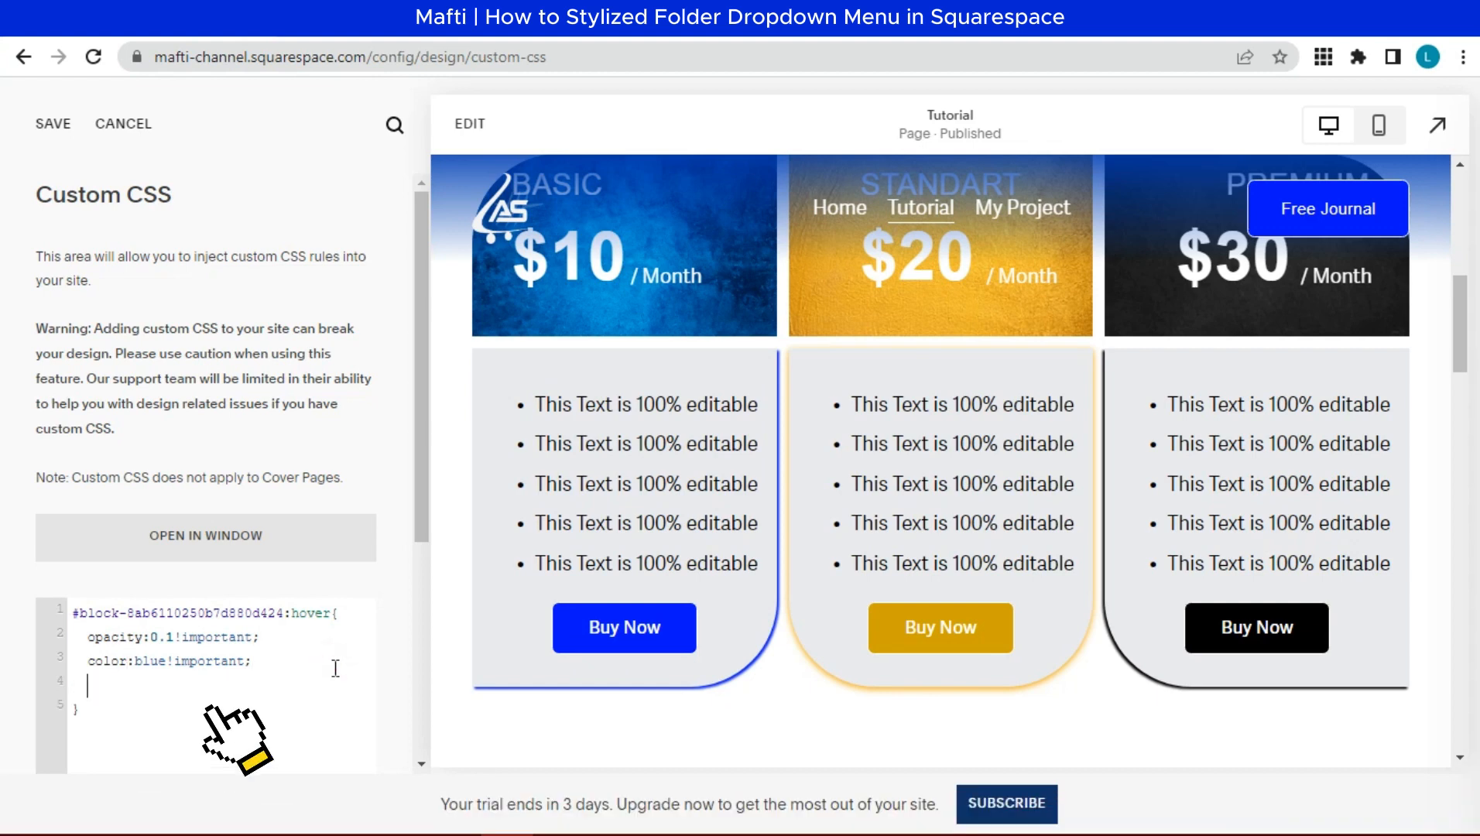
pyautogui.write('scale:')
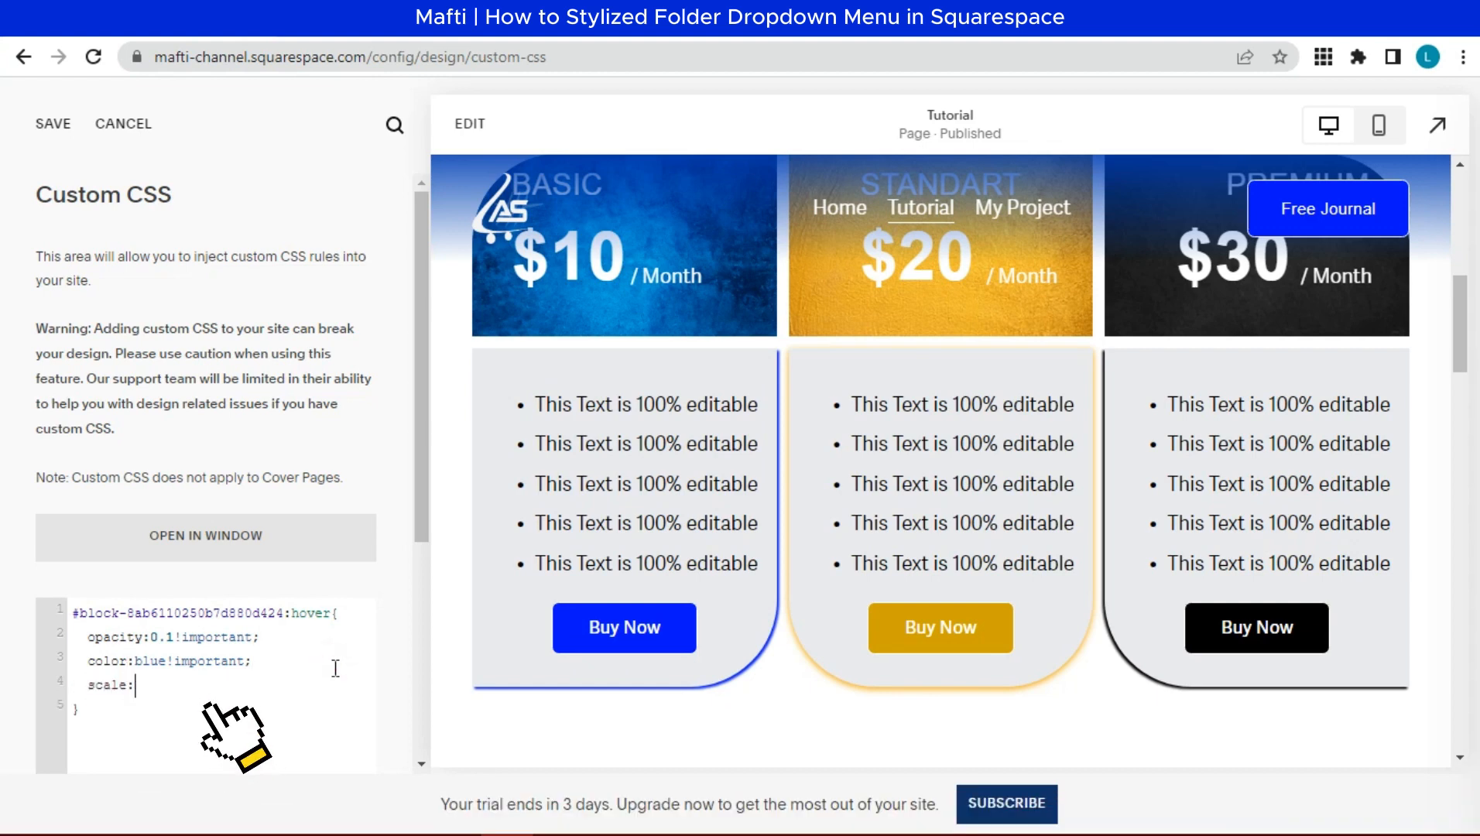
pyautogui.write('20')
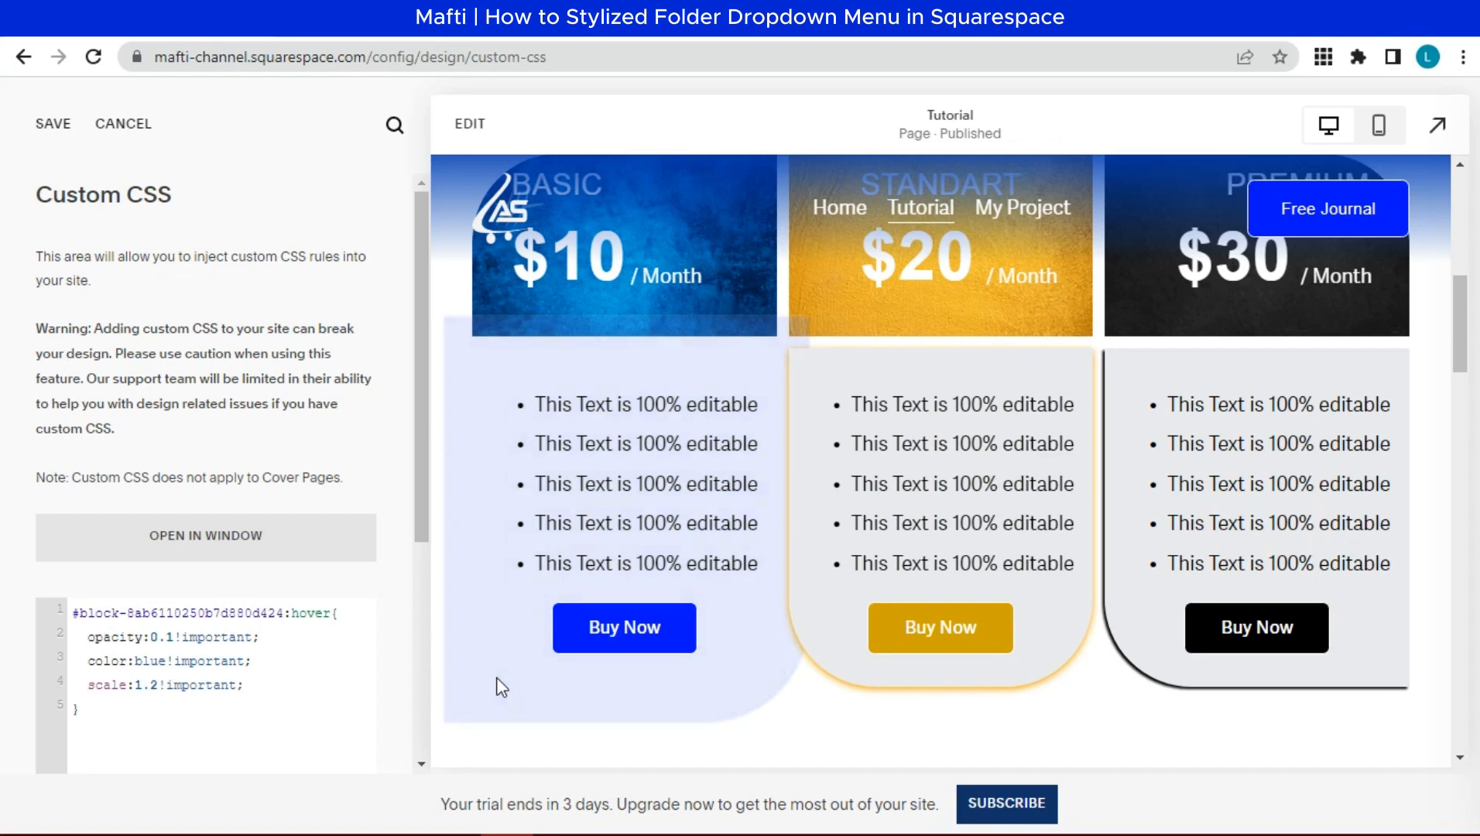
pyautogui.press('BackSpace')
pyautogui.write('1')
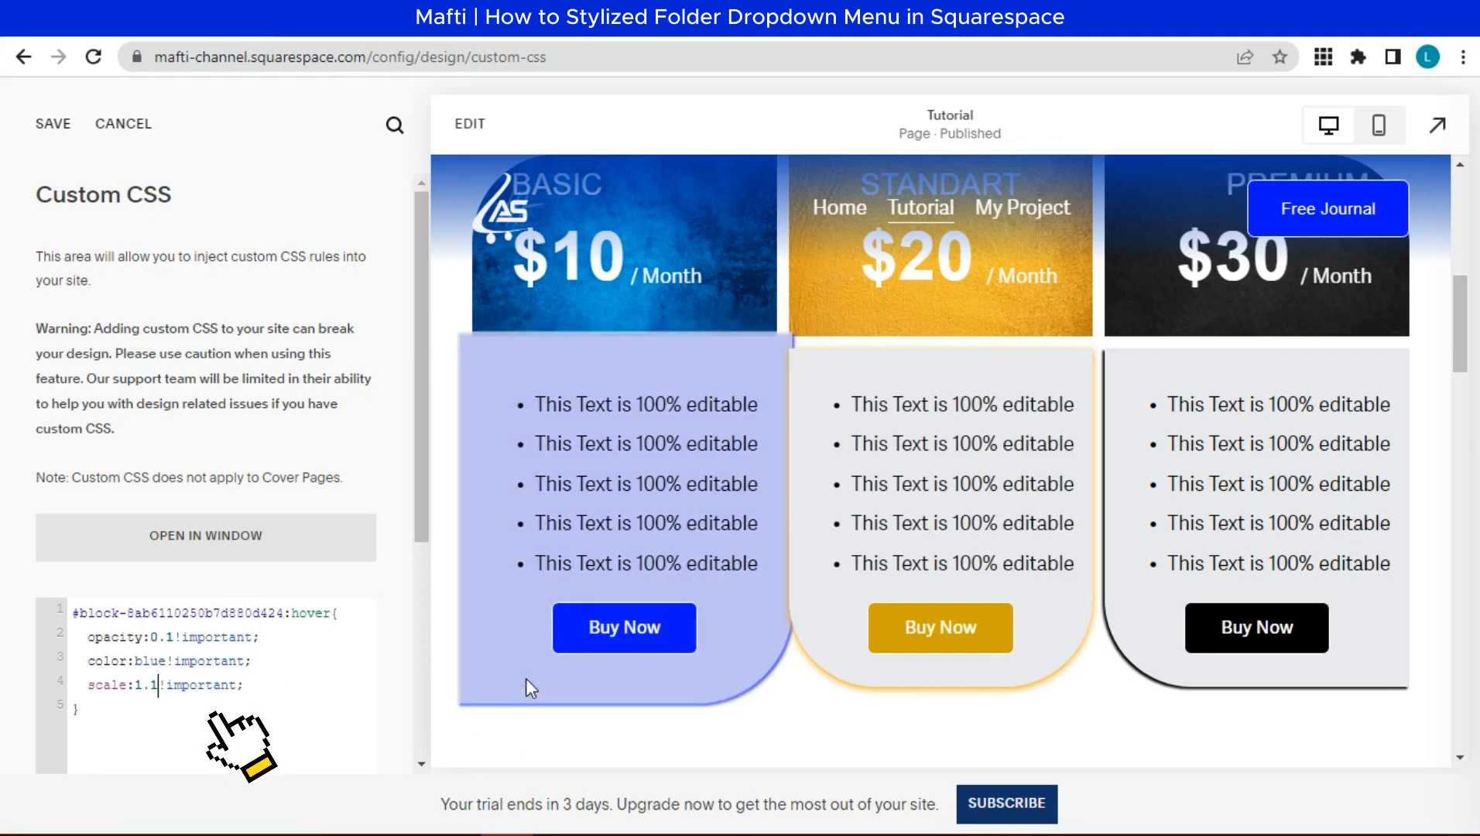
pyautogui.click(159, 684)
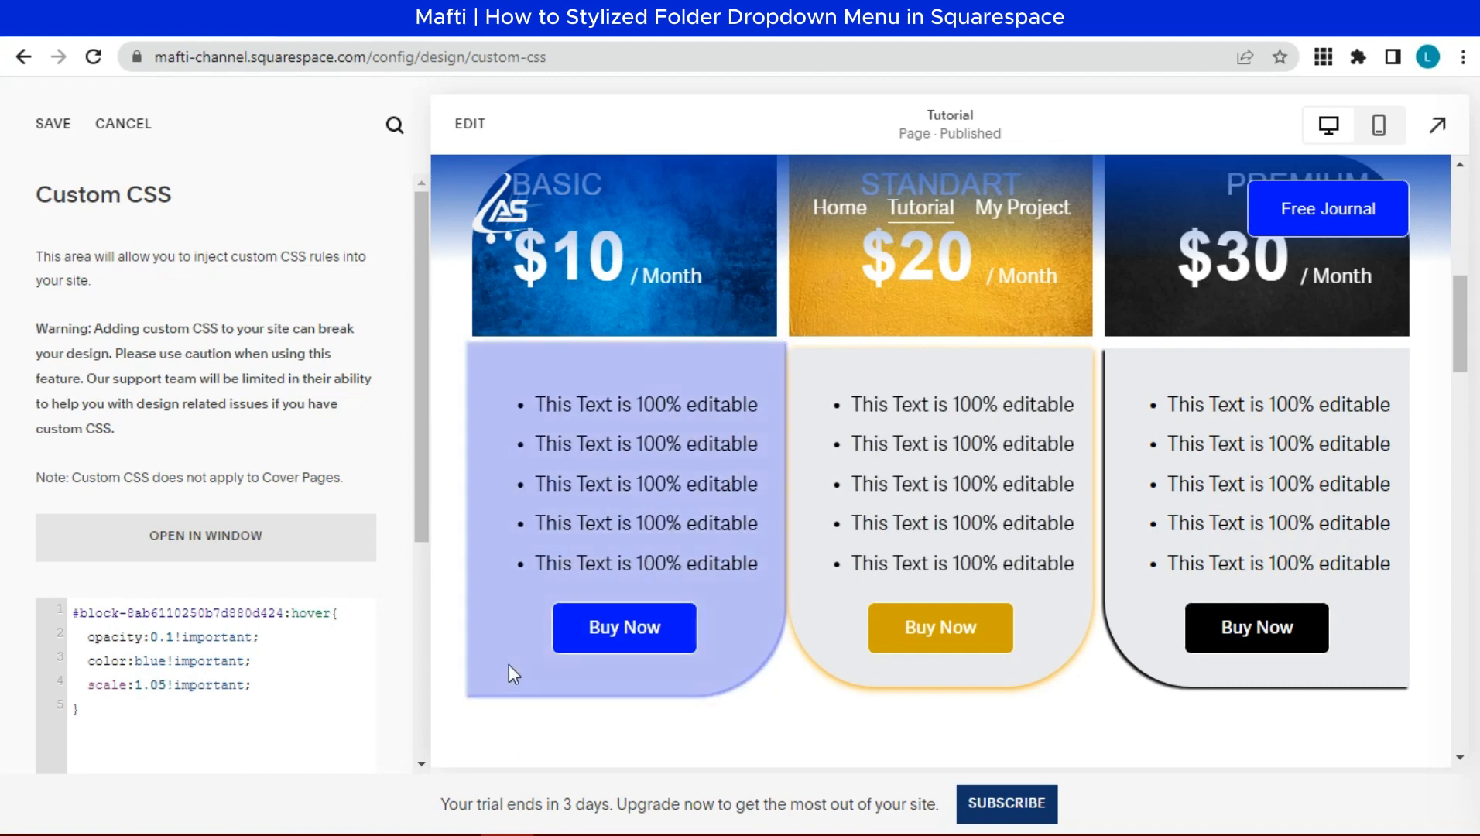
# - Add transition:0.5!important to the BASIC background's hover rule
pyautogui.click(255, 685)
pyautogui.press('Return')
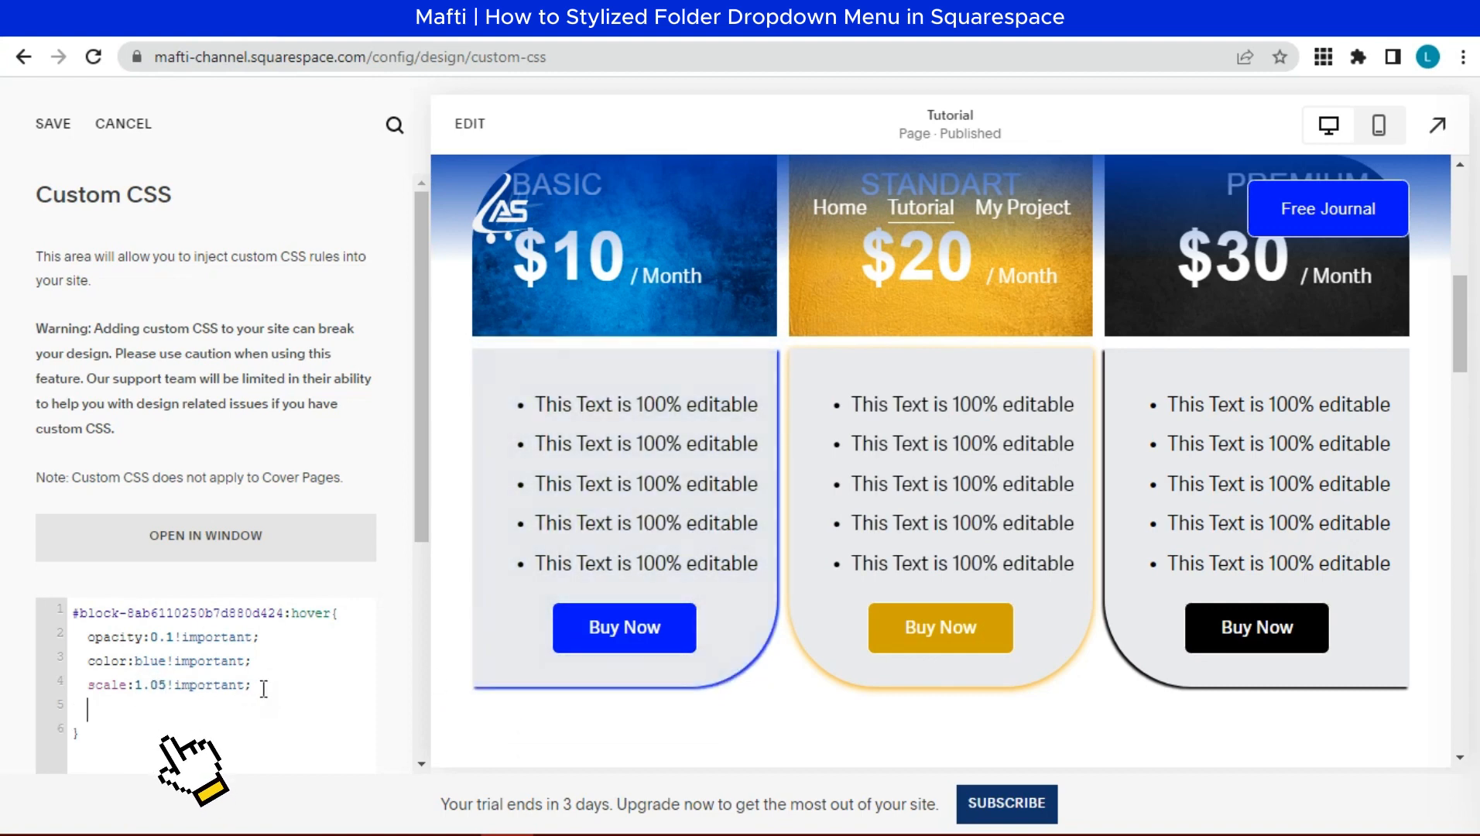
pyautogui.write('transition:0.5!important;')
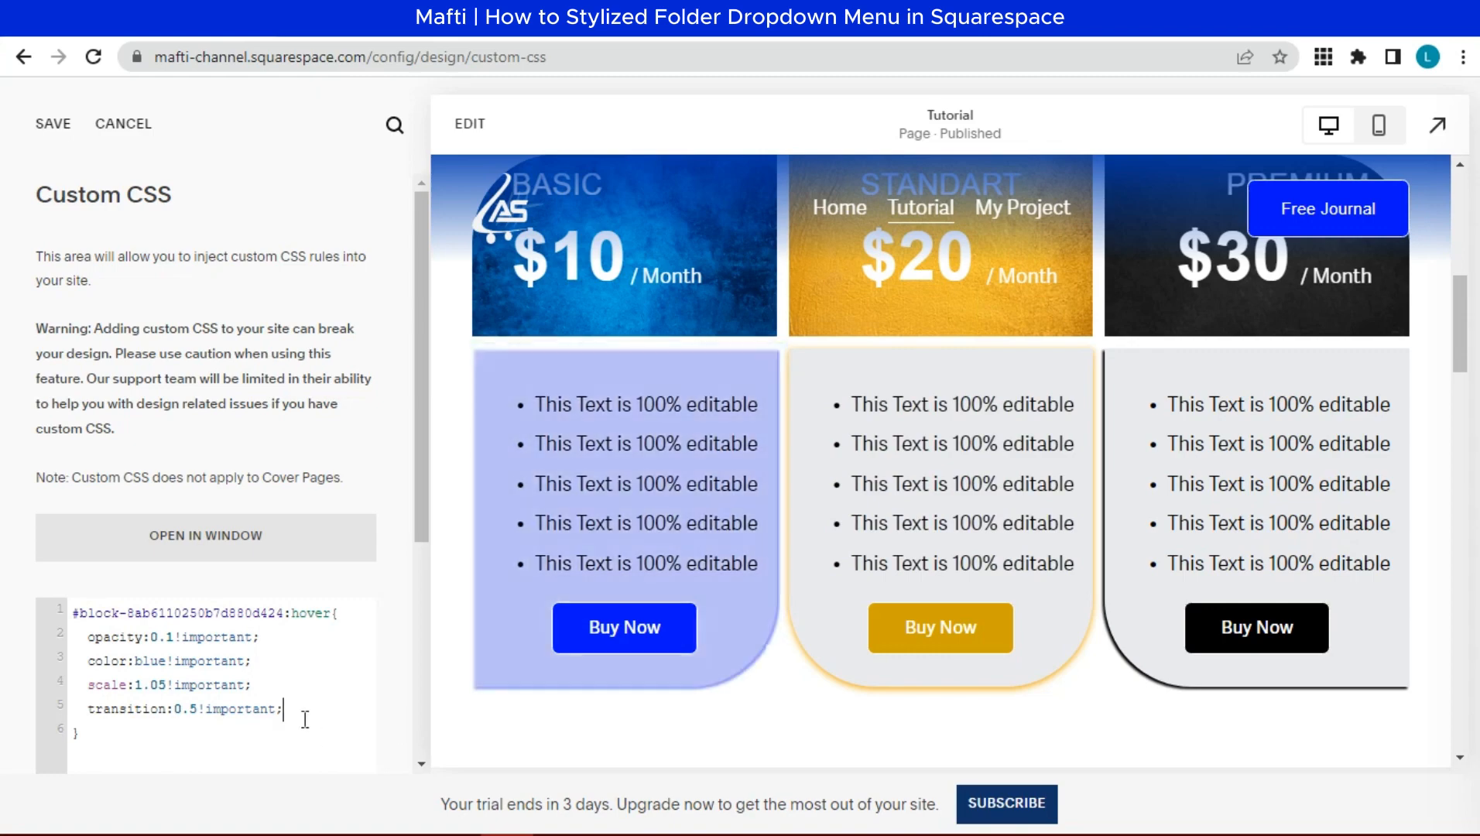
# - Add hover rules for the STANDART (gold) and PREMIUM (black) background shapes with opacity 0.5, scale 1.05 and transition 0.5, all !important
pyautogui.click(1328, 60)
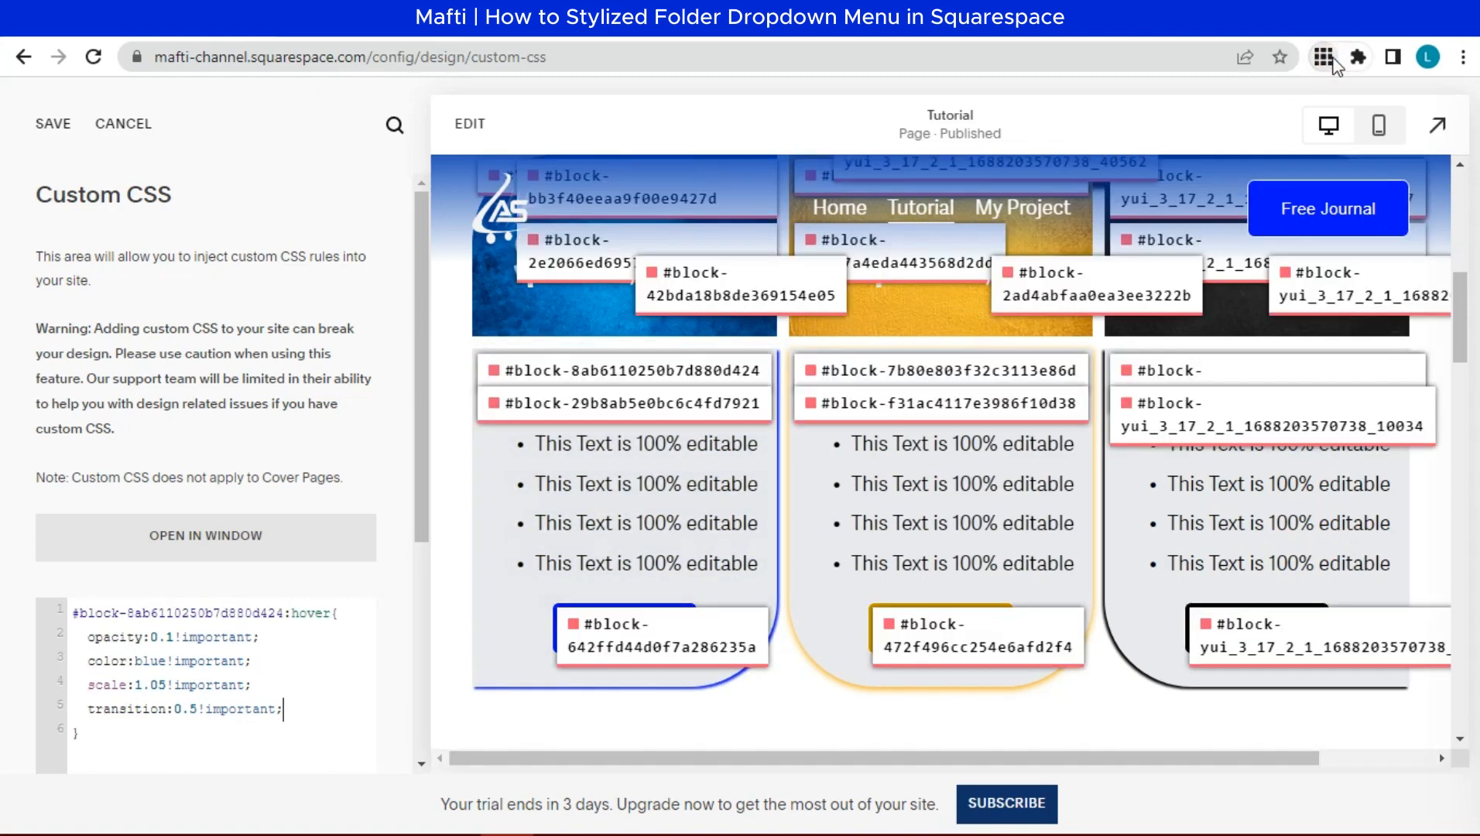
pyautogui.click(993, 379)
pyautogui.click(199, 756)
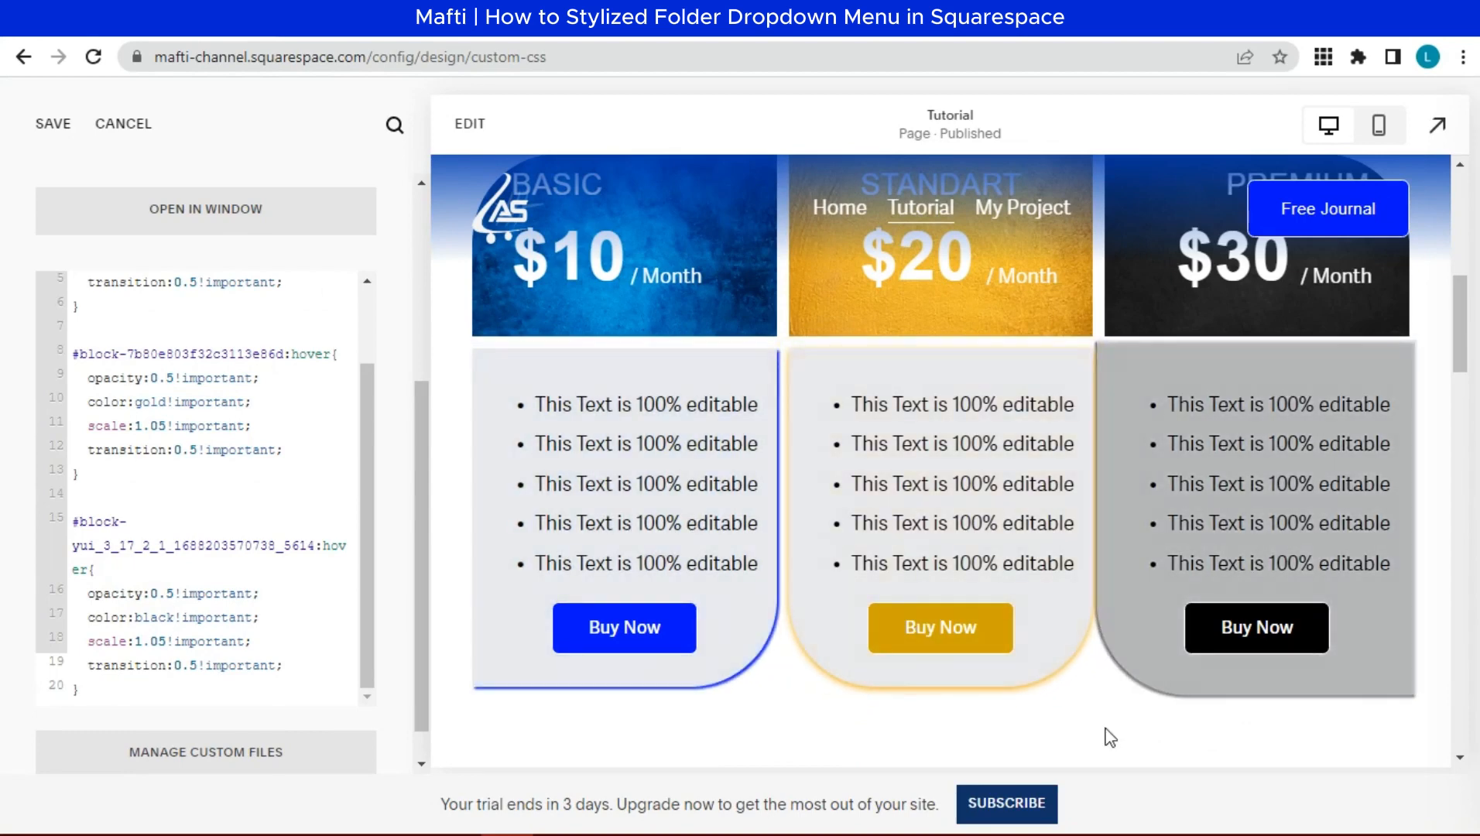
# - Add hover rules with scale:1.1 and opacity:0.7 for the Buy Now buttons of the BASIC, STANDART and PREMIUM cards
pyautogui.click(198, 650)
pyautogui.press('Return')
pyautogui.press('Return')
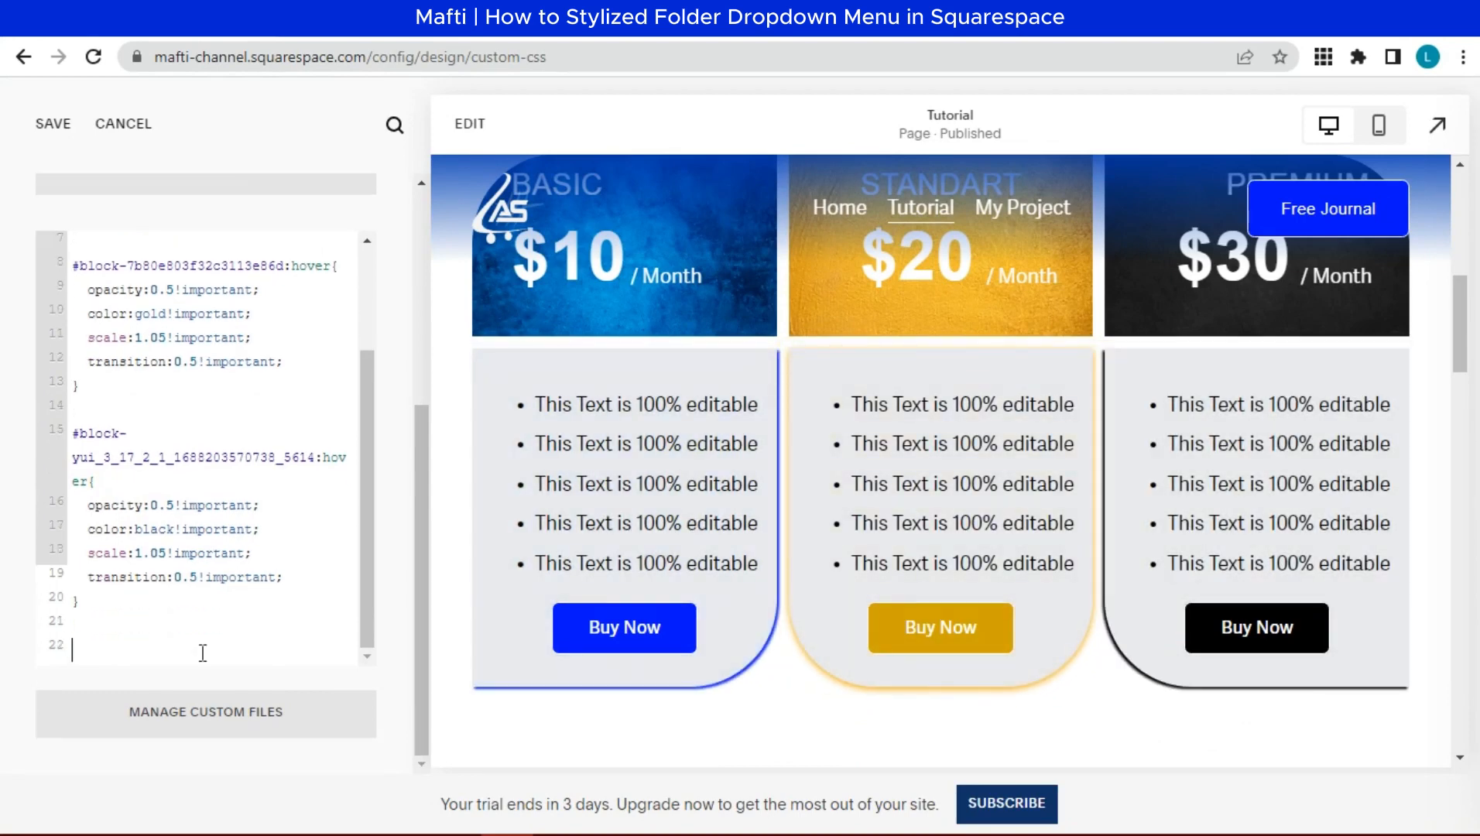
pyautogui.click(1324, 59)
pyautogui.click(698, 637)
pyautogui.click(179, 639)
pyautogui.hotkey('ctrl', 'v')
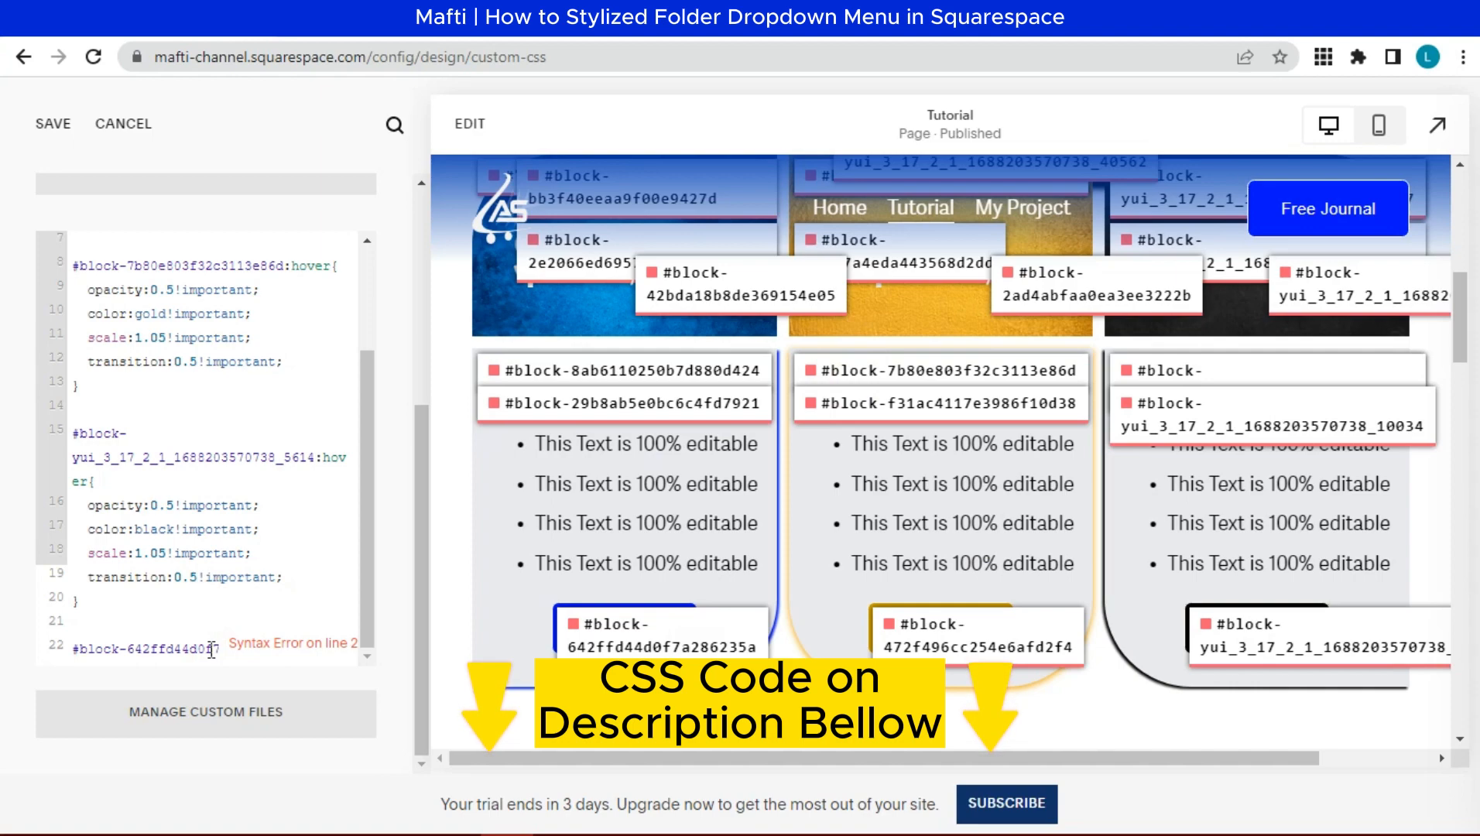
pyautogui.write(':hover{')
pyautogui.press('Return')
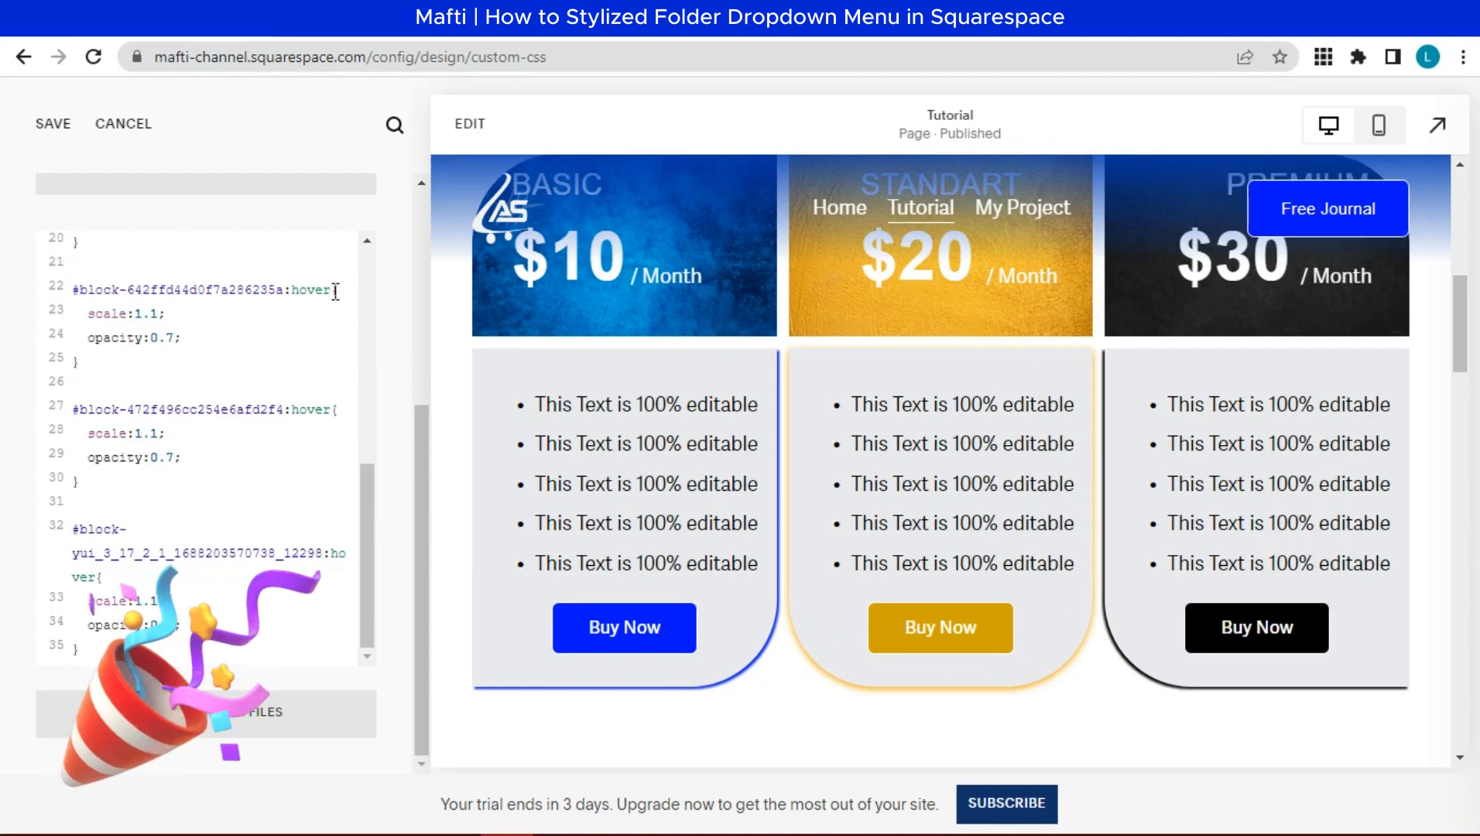
# - Save the custom CSS and open the Tutorial page in full-screen preview
pyautogui.click(47, 135)
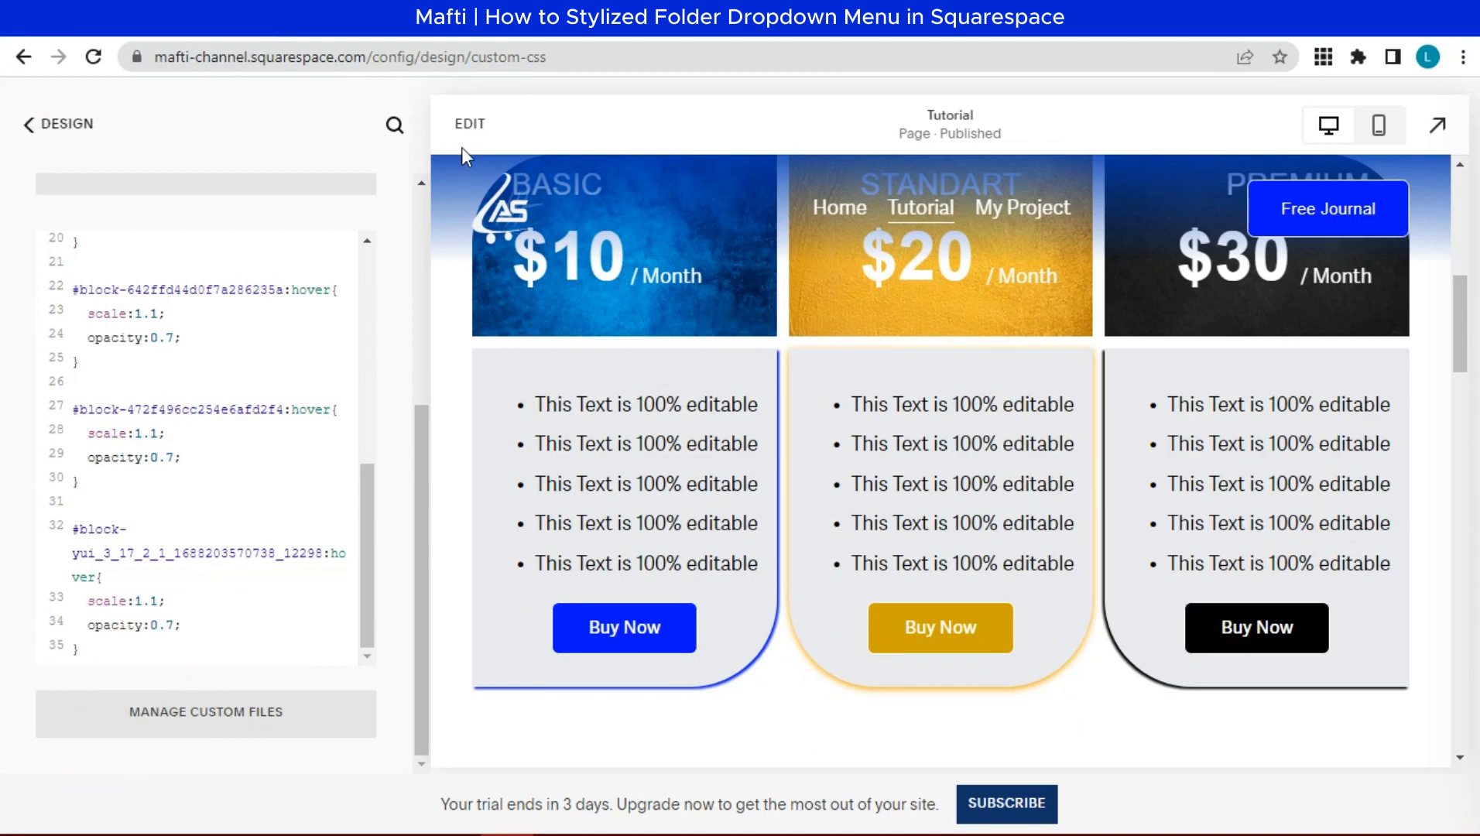
pyautogui.click(1437, 130)
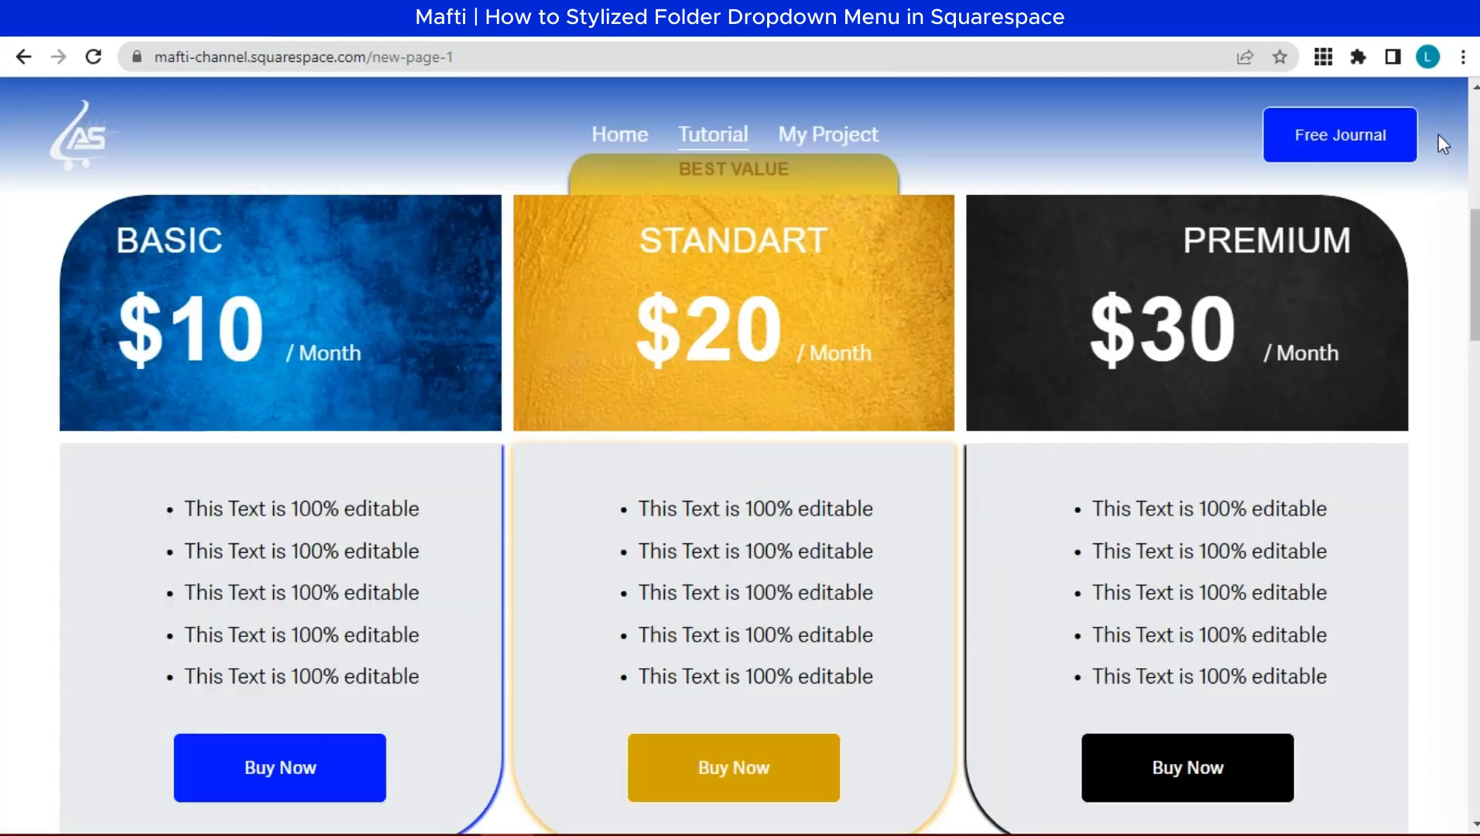